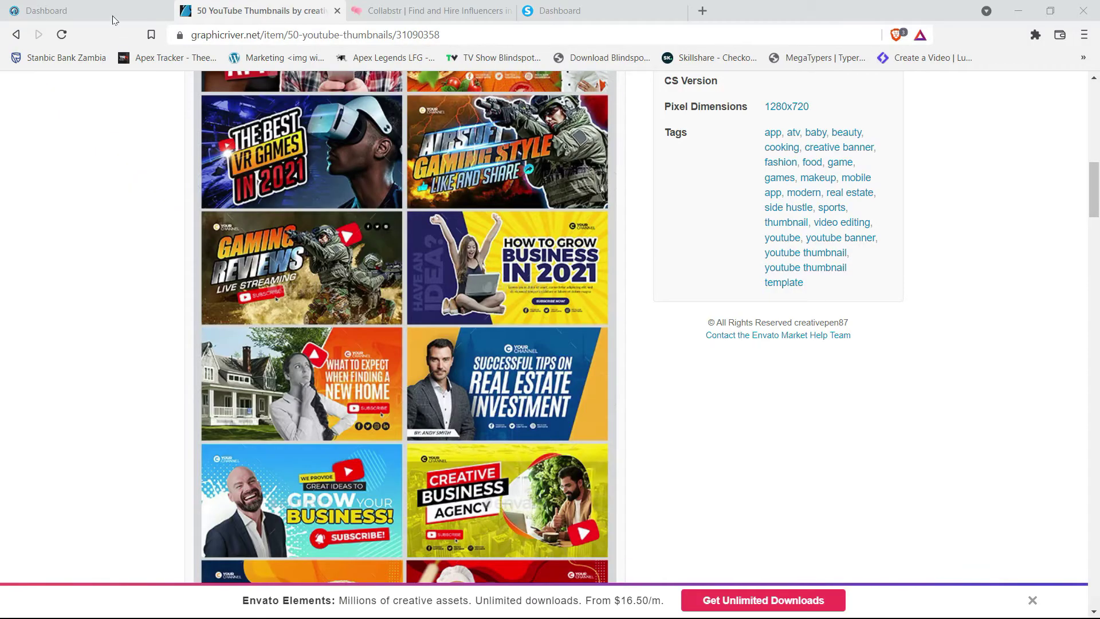
Switch from the GraphicRiver 50 YouTube Thumbnails page to the CPA Build dashboard tab.
{"action": "left_click", "coordinate": [91, 12]}
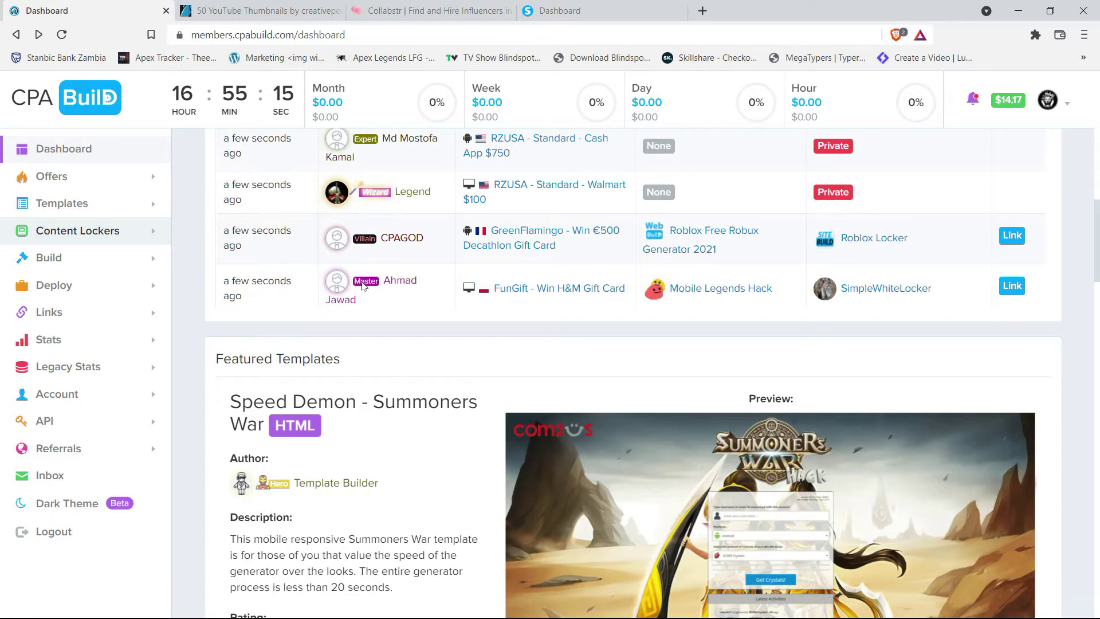
Cycle the Featured Templates carousel until Mediafile - Universal File Download by iDev shows.
{"action": "scroll", "coordinate": [419, 320], "scroll_direction": "down", "scroll_amount": 1}
{"action": "scroll", "coordinate": [419, 320], "scroll_direction": "down", "scroll_amount": 6}
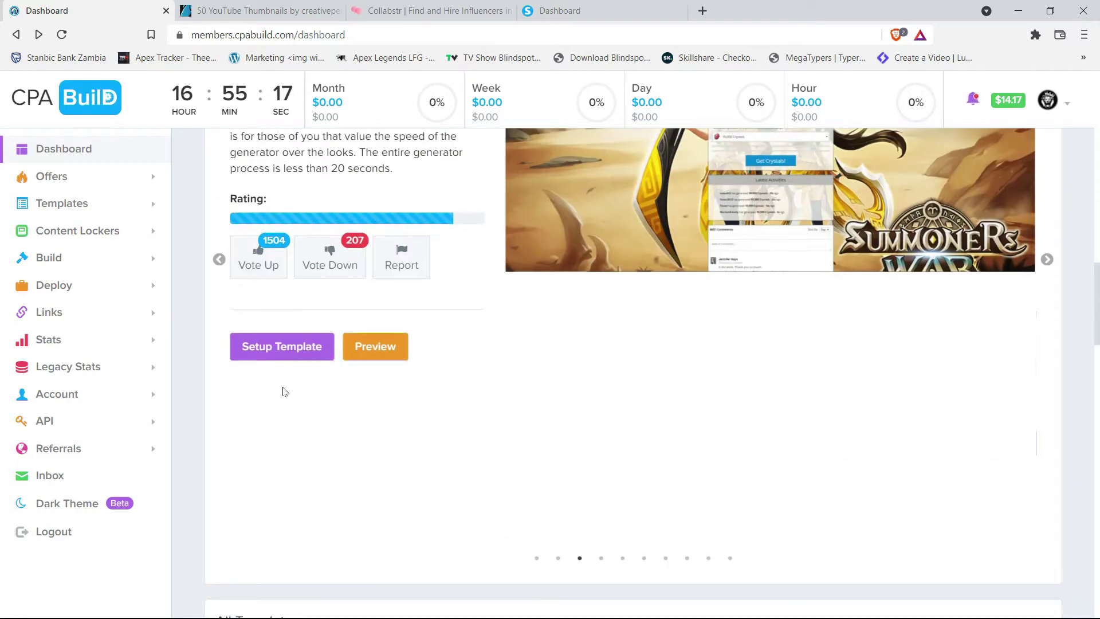
{"action": "scroll", "coordinate": [268, 360], "scroll_direction": "up", "scroll_amount": 2}
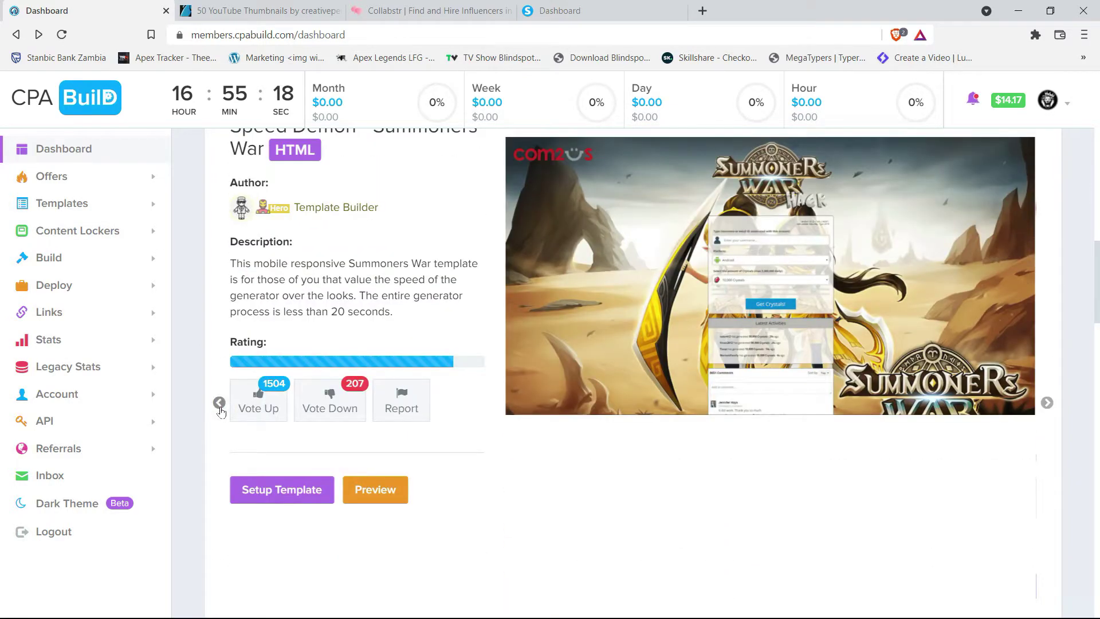
{"action": "left_click", "coordinate": [221, 409]}
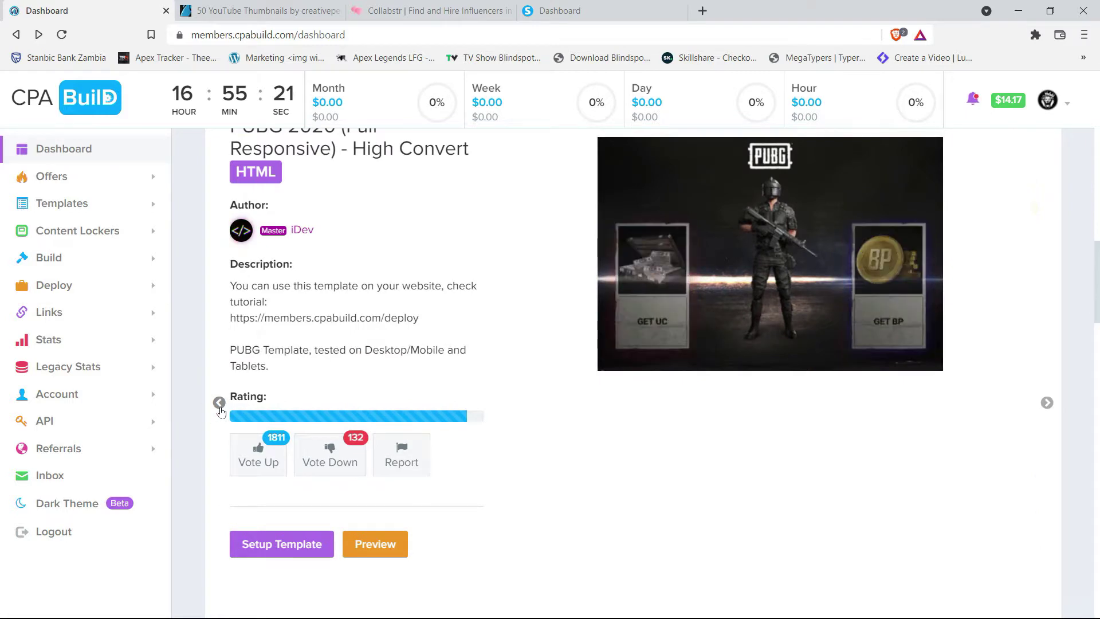
{"action": "left_click", "coordinate": [221, 409]}
{"action": "left_click", "coordinate": [220, 404]}
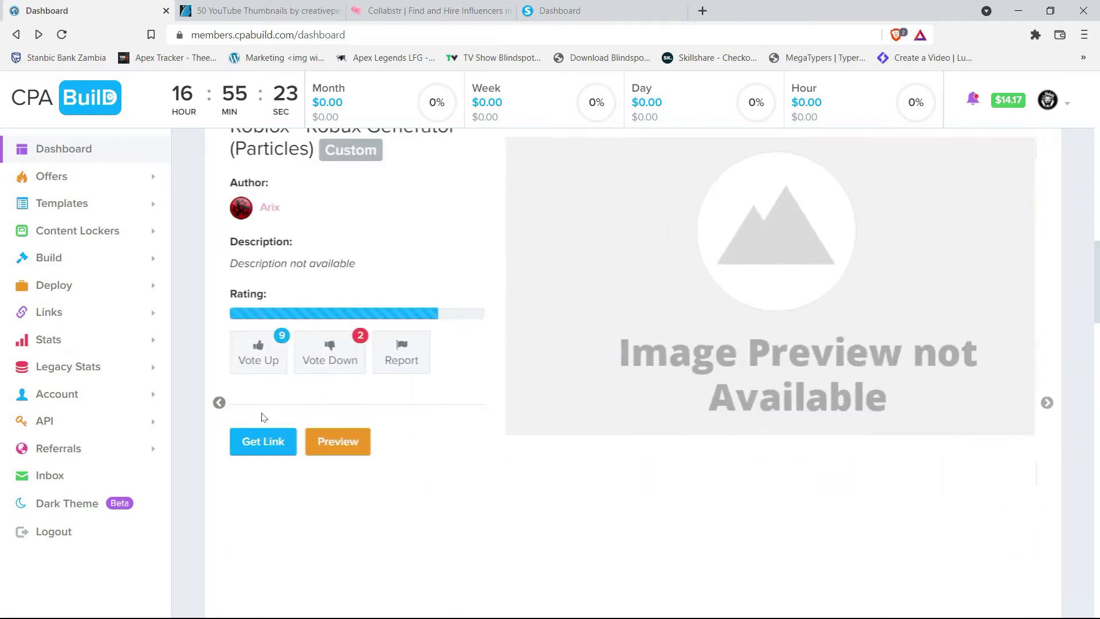
{"action": "left_click", "coordinate": [221, 404]}
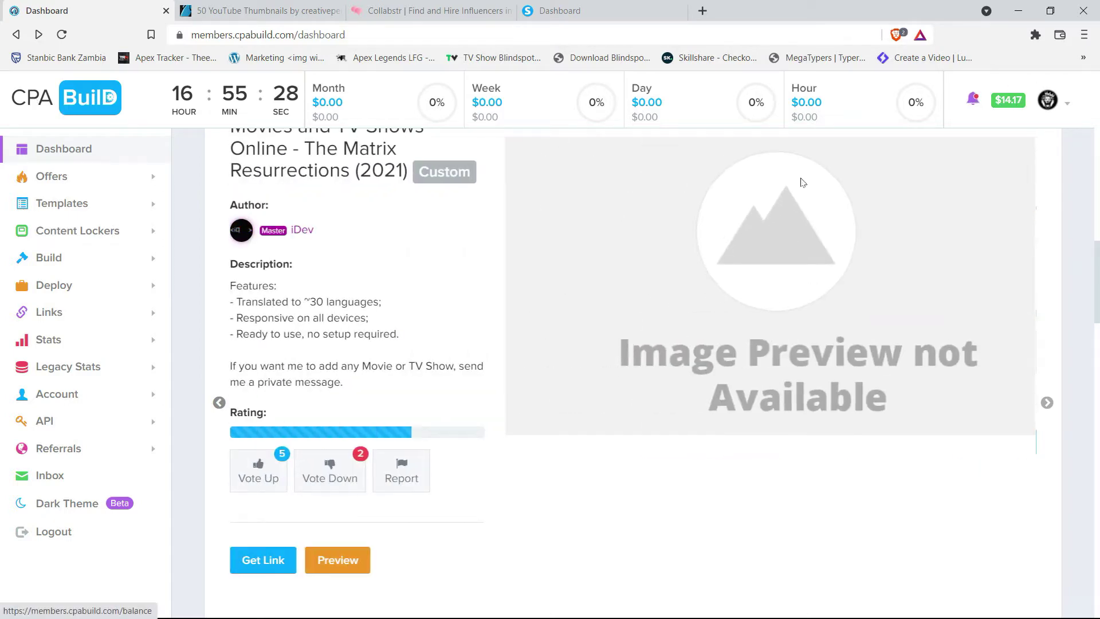
{"action": "left_click", "coordinate": [219, 404]}
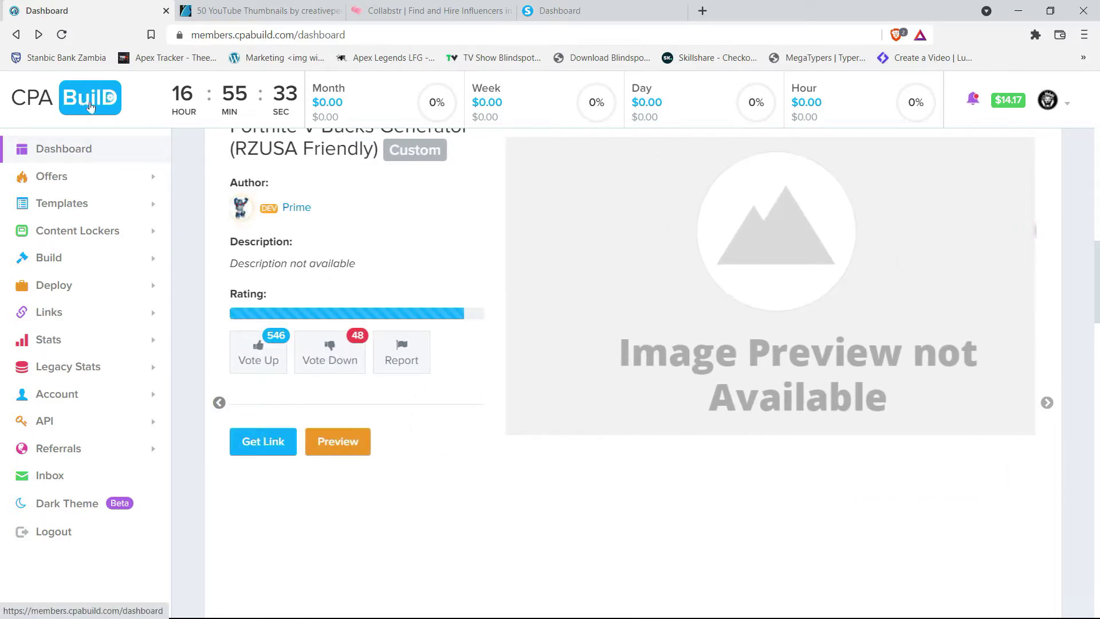
{"action": "left_click", "coordinate": [219, 397]}
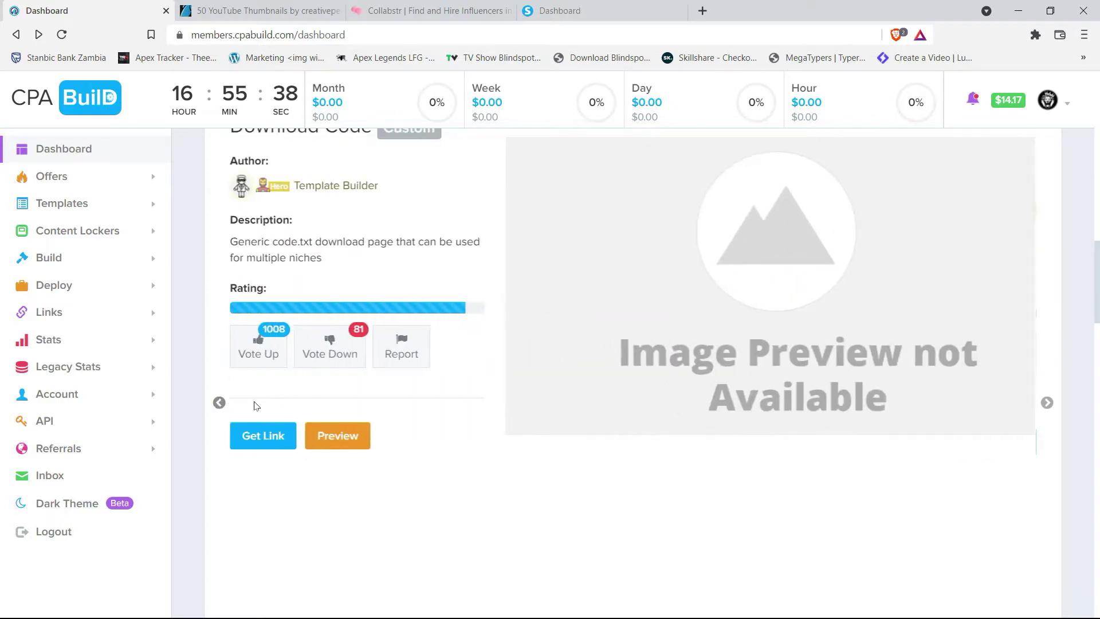
{"action": "scroll", "coordinate": [255, 404], "scroll_direction": "up", "scroll_amount": 1}
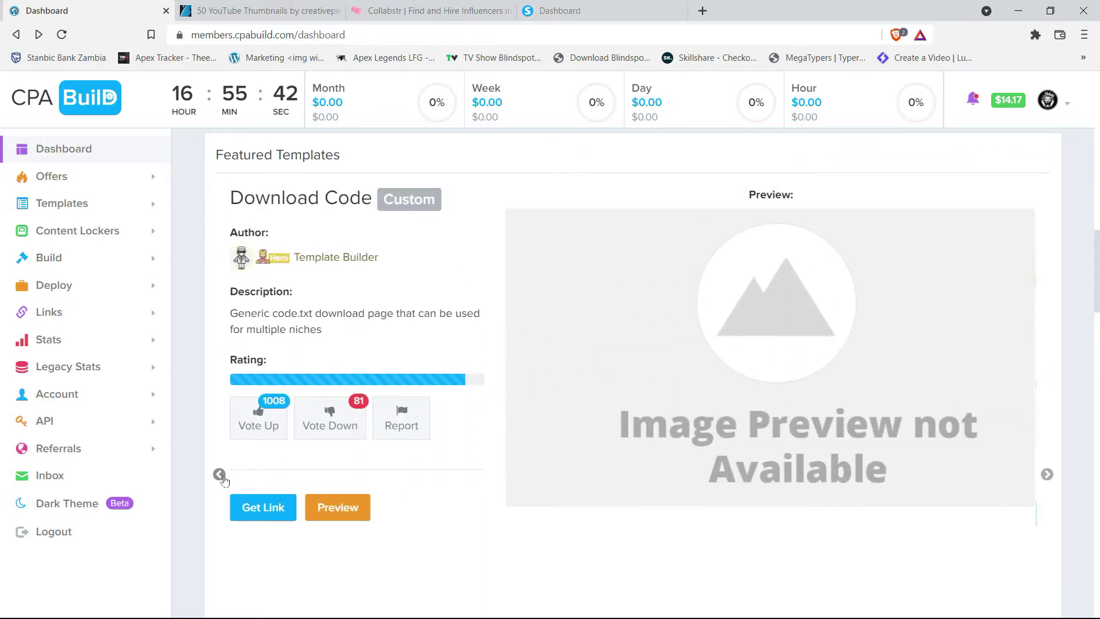
{"action": "left_click", "coordinate": [220, 474]}
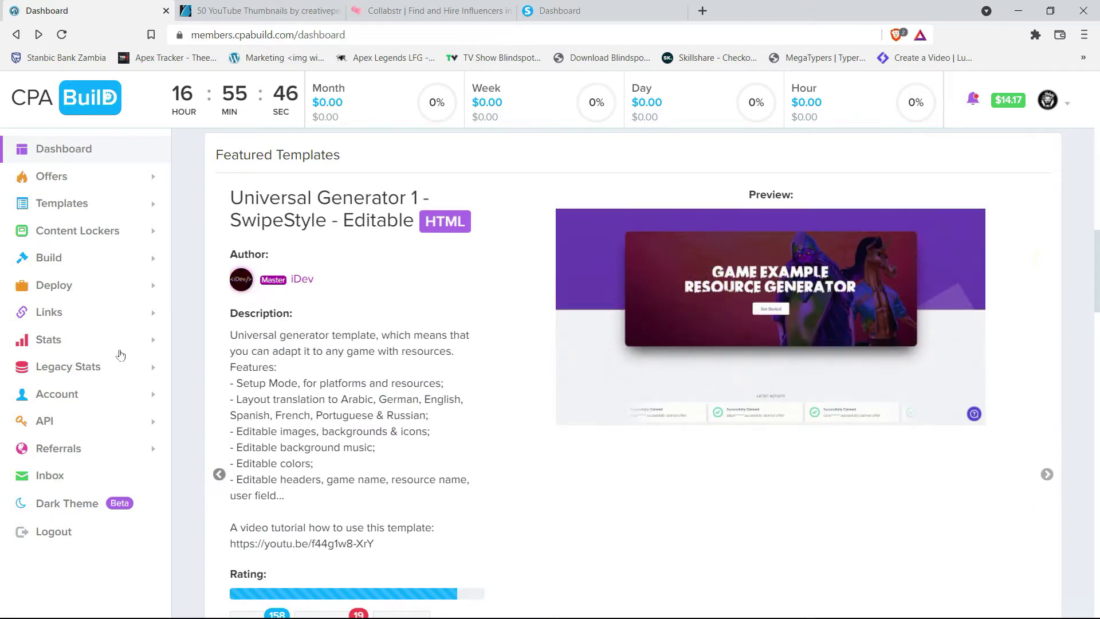
{"action": "left_click", "coordinate": [219, 474]}
{"action": "left_click", "coordinate": [219, 474]}
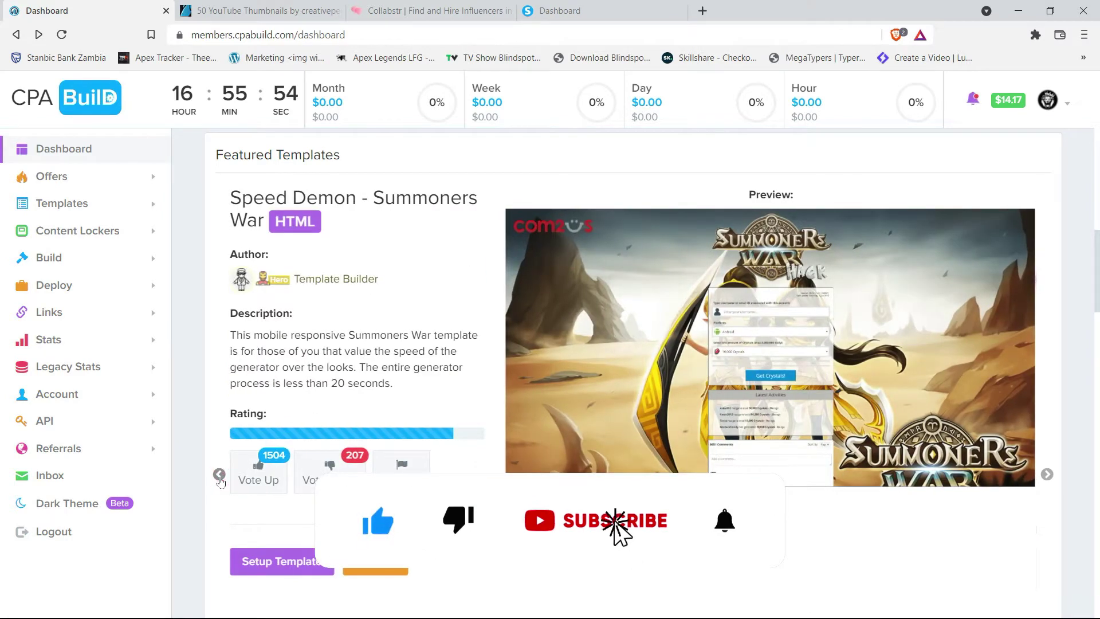
{"action": "left_click", "coordinate": [220, 474]}
{"action": "left_click", "coordinate": [219, 475]}
{"action": "left_click", "coordinate": [219, 475]}
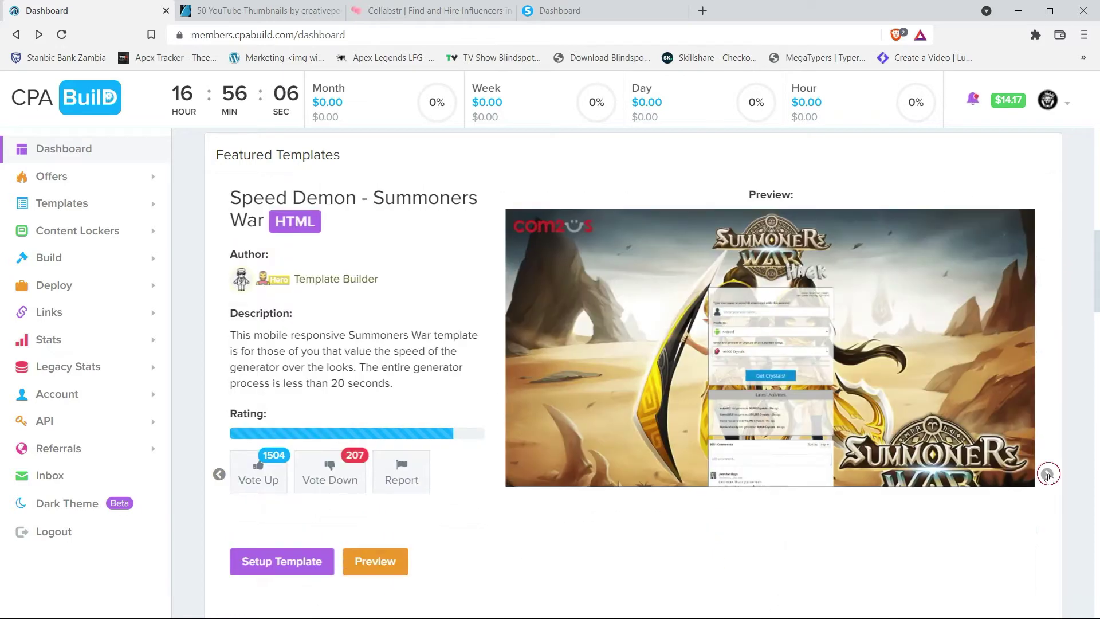
{"action": "left_click", "coordinate": [1046, 474]}
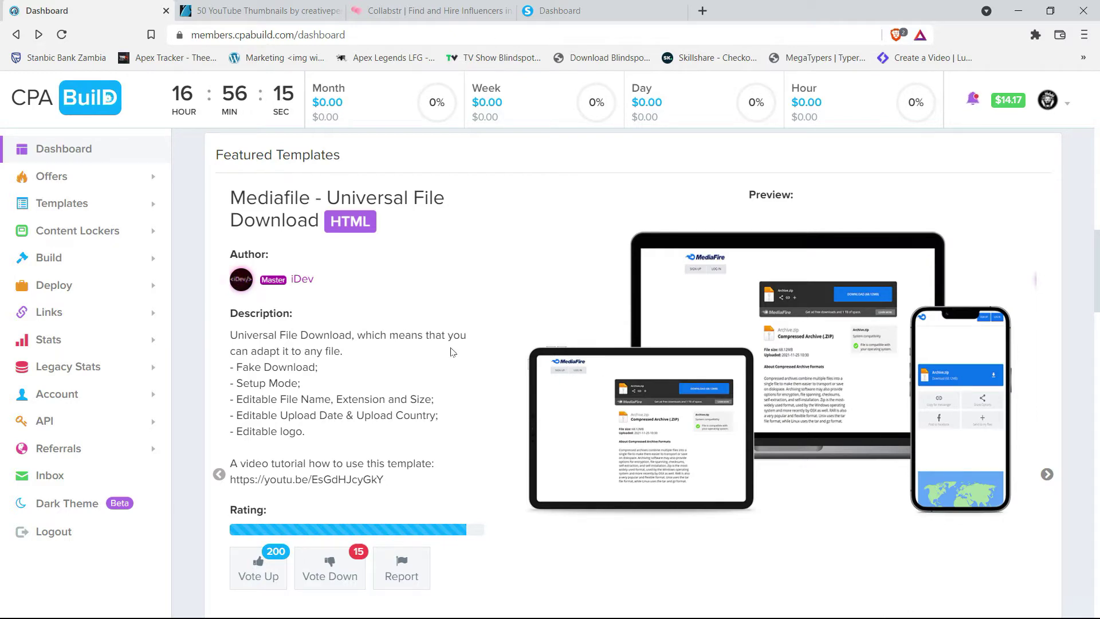
{"action": "scroll", "coordinate": [474, 388], "scroll_direction": "down", "scroll_amount": 3}
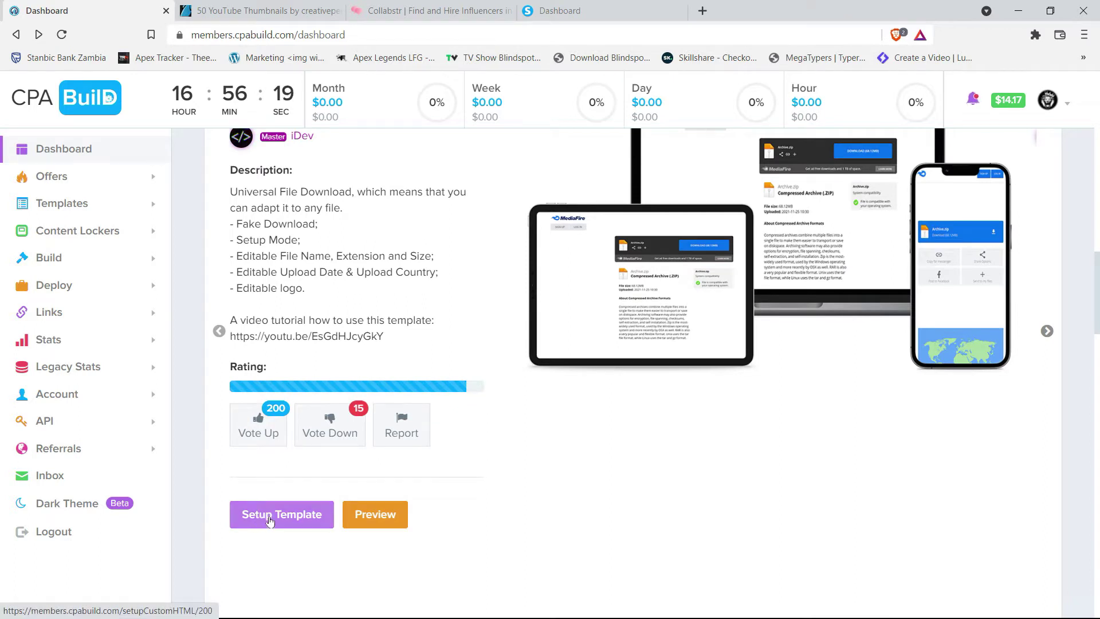
Set up the Mediafile template, trigger its preview DOWNLOAD and tick the reCAPTCHA box.
{"action": "left_click", "coordinate": [270, 519]}
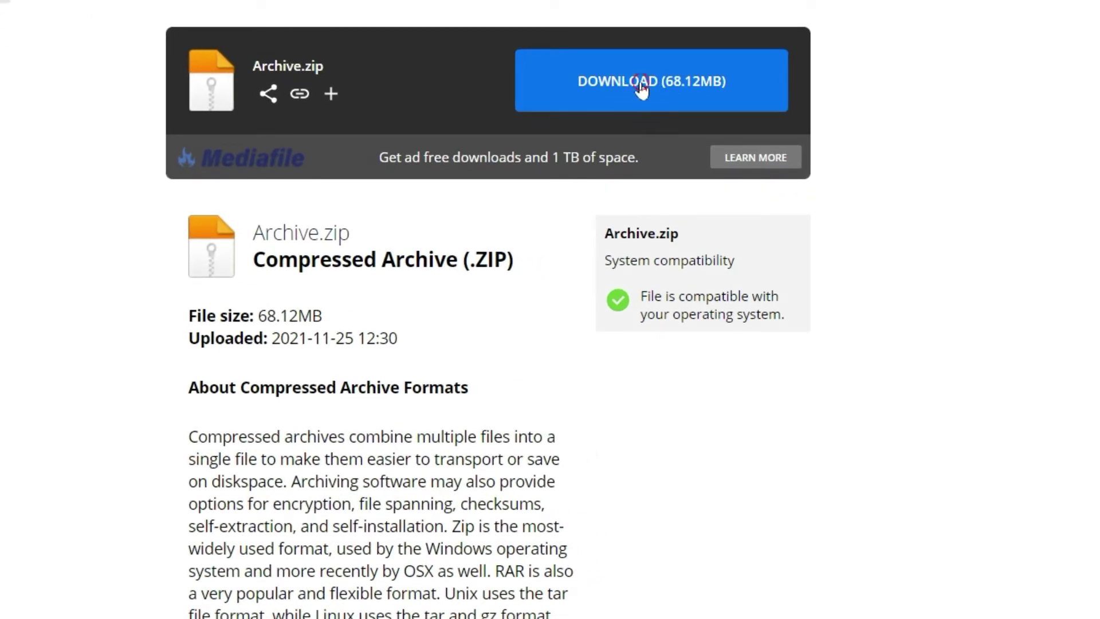
{"action": "left_click", "coordinate": [612, 92]}
{"action": "left_click", "coordinate": [565, 98]}
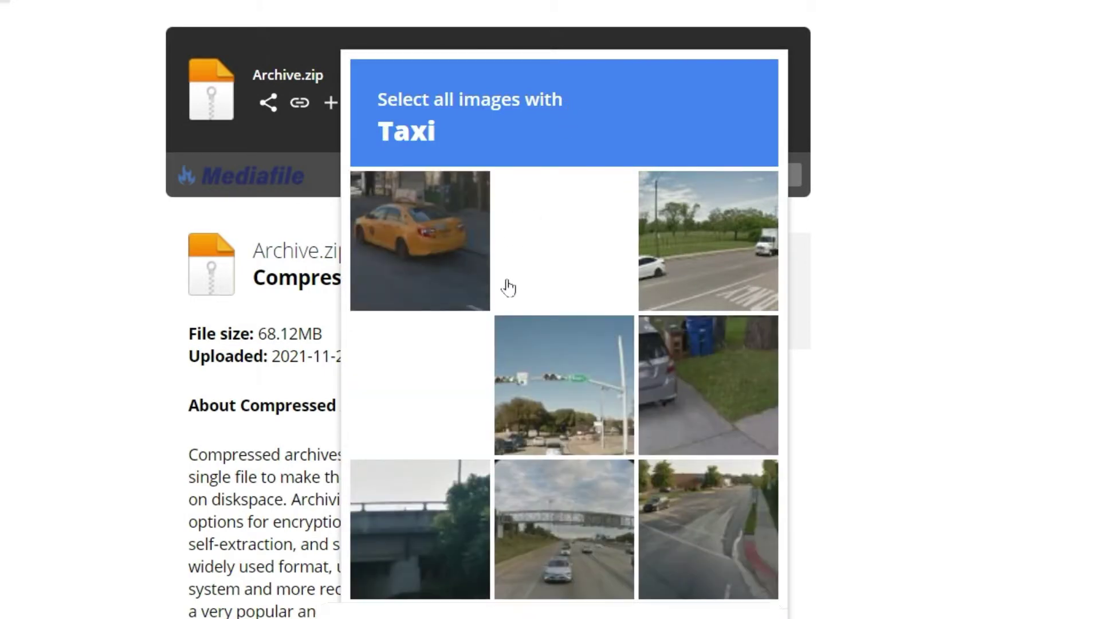
Solve the reCAPTCHA image challenges by selecting the taxi and crosswalk images.
{"action": "left_click", "coordinate": [453, 241]}
{"action": "left_click", "coordinate": [564, 240]}
{"action": "left_click", "coordinate": [420, 386]}
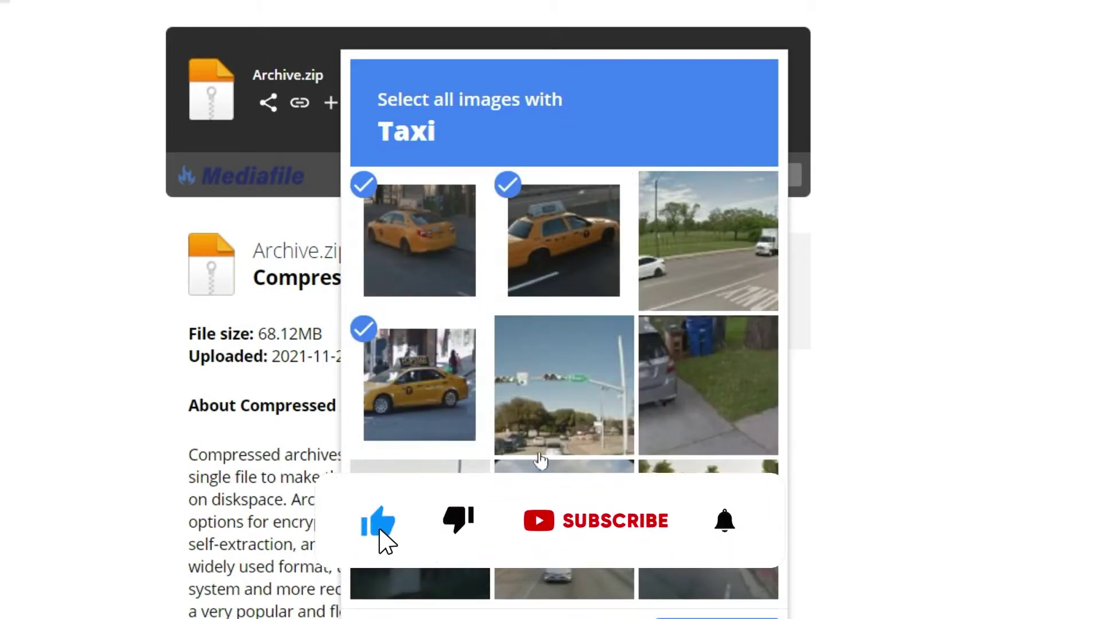
{"action": "left_click", "coordinate": [716, 617]}
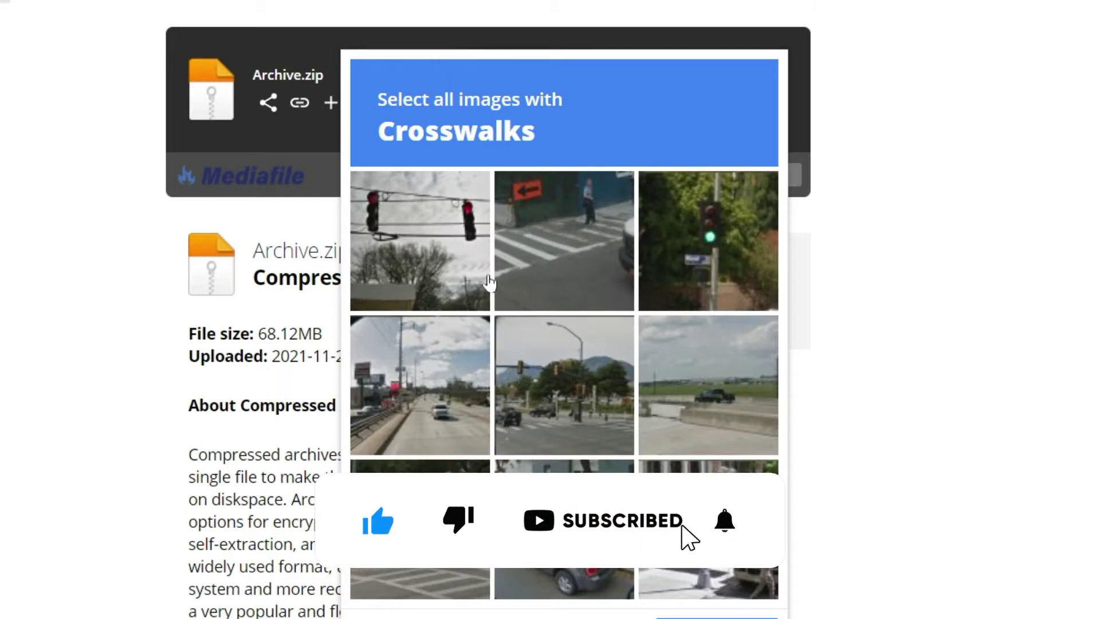
{"action": "left_click", "coordinate": [560, 294]}
{"action": "left_click", "coordinate": [420, 516]}
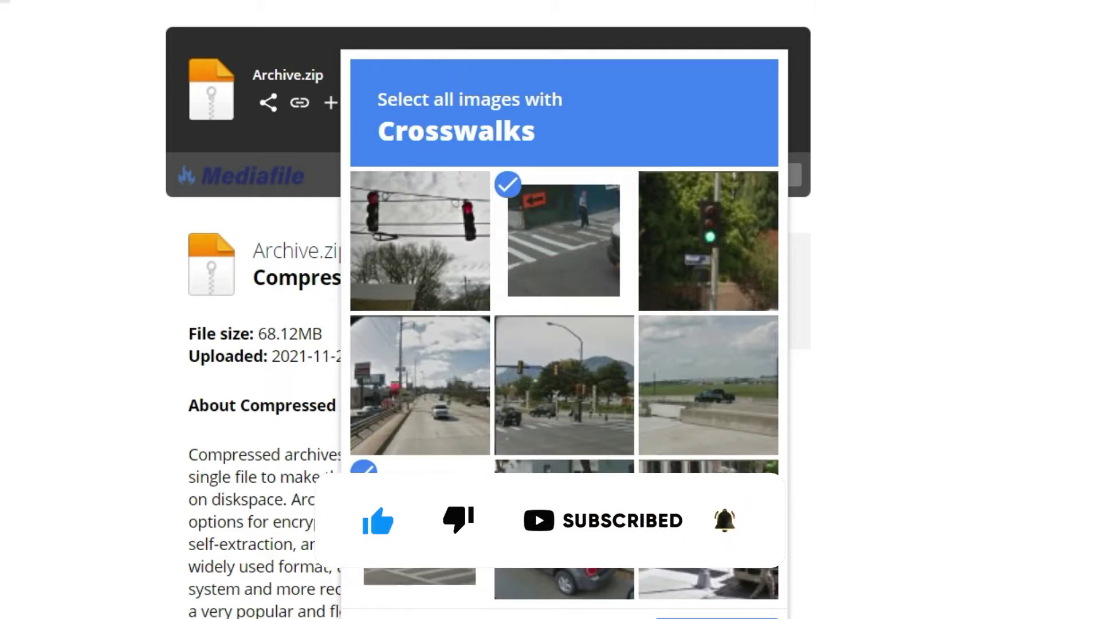
{"action": "left_click", "coordinate": [553, 407]}
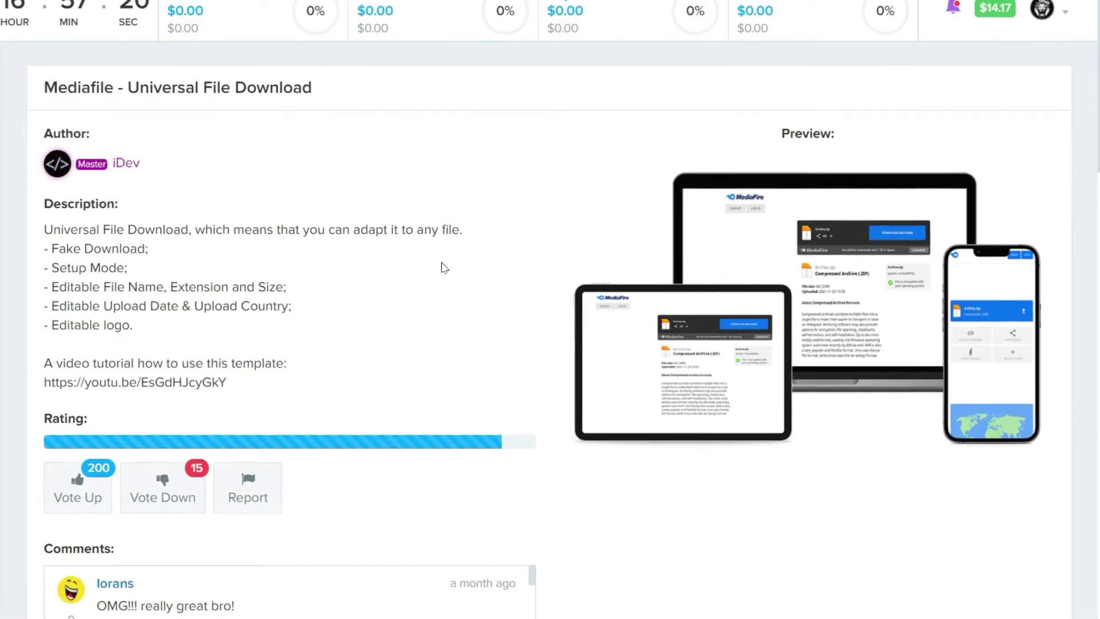
Select the existing redirect_url value in the Mediafile variables table.
{"action": "scroll", "coordinate": [347, 165], "scroll_direction": "down", "scroll_amount": 12}
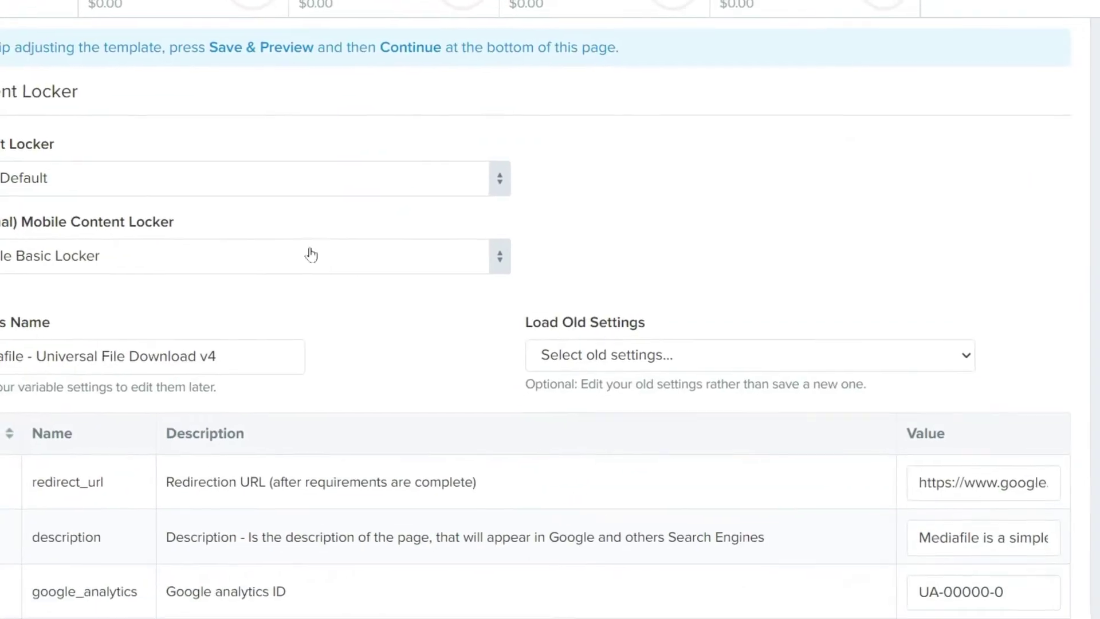
{"action": "scroll", "coordinate": [213, 182], "scroll_direction": "down", "scroll_amount": 5}
{"action": "scroll", "coordinate": [791, 298], "scroll_direction": "up", "scroll_amount": 5}
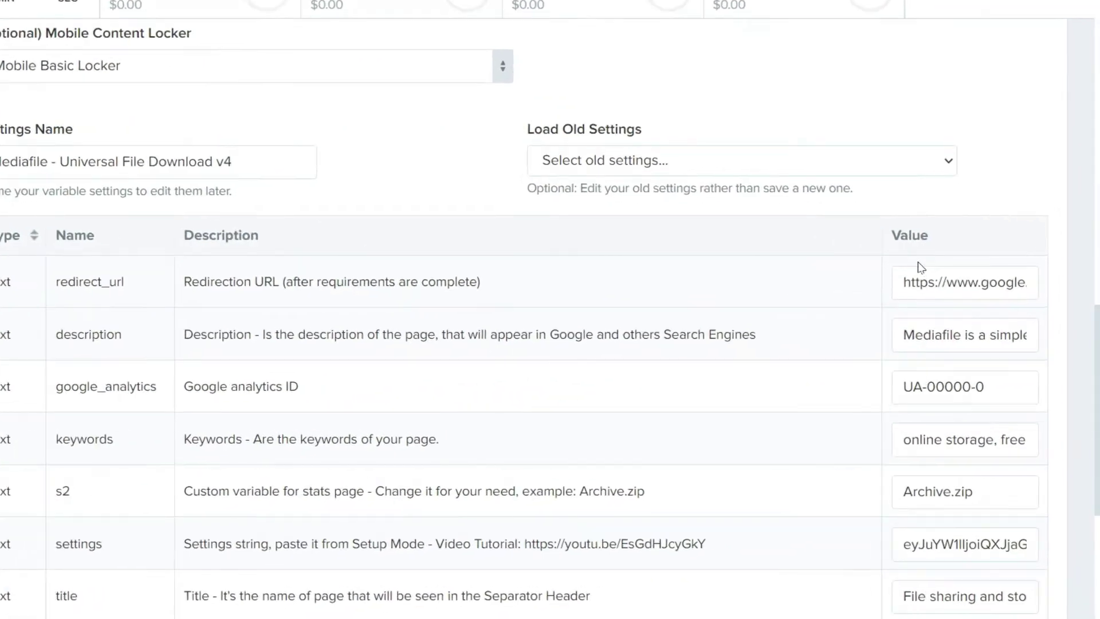
{"action": "left_click_drag", "start_coordinate": [860, 262], "coordinate": [1011, 258]}
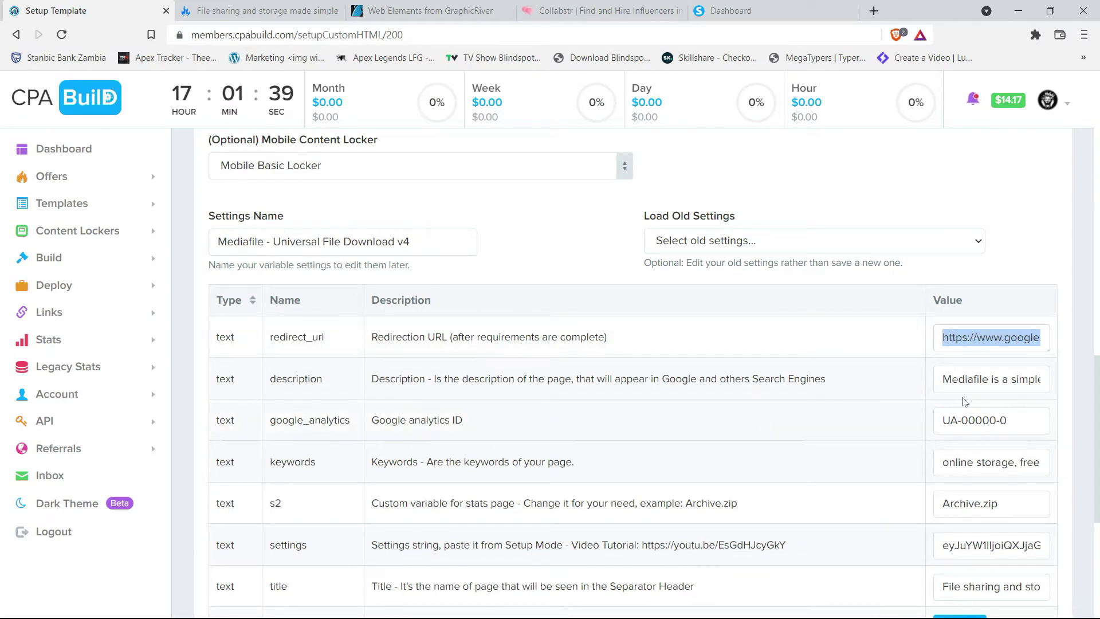
On GraphicRiver, open the 50 YouTube Thumbnails item from New bestsellers.
{"action": "left_click", "coordinate": [430, 11]}
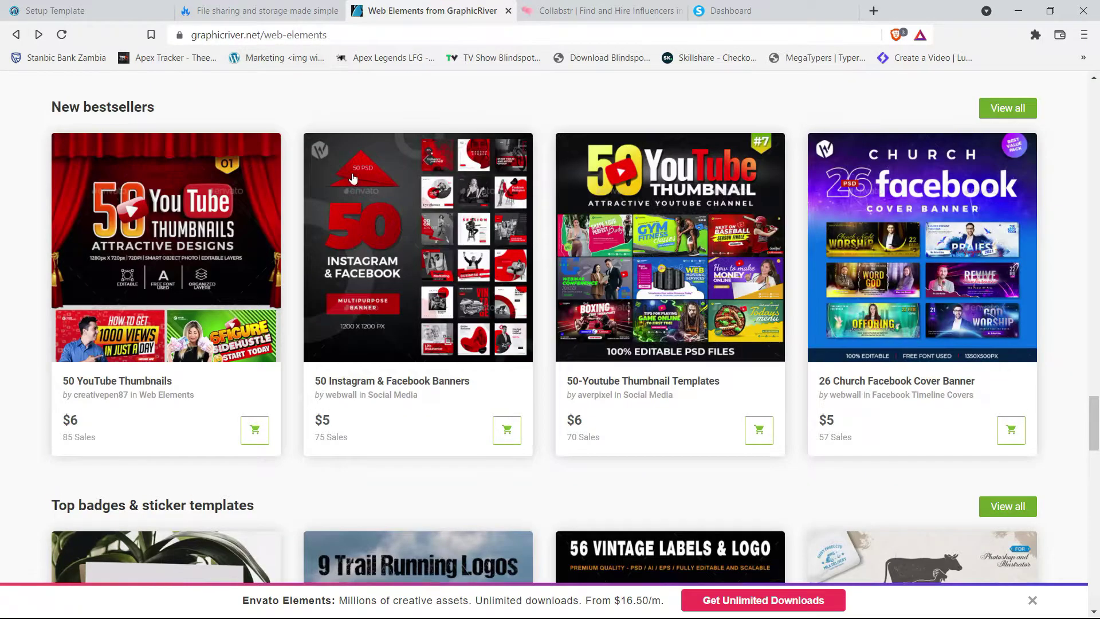
{"action": "scroll", "coordinate": [340, 171], "scroll_direction": "down", "scroll_amount": 5}
{"action": "scroll", "coordinate": [340, 172], "scroll_direction": "up", "scroll_amount": 4}
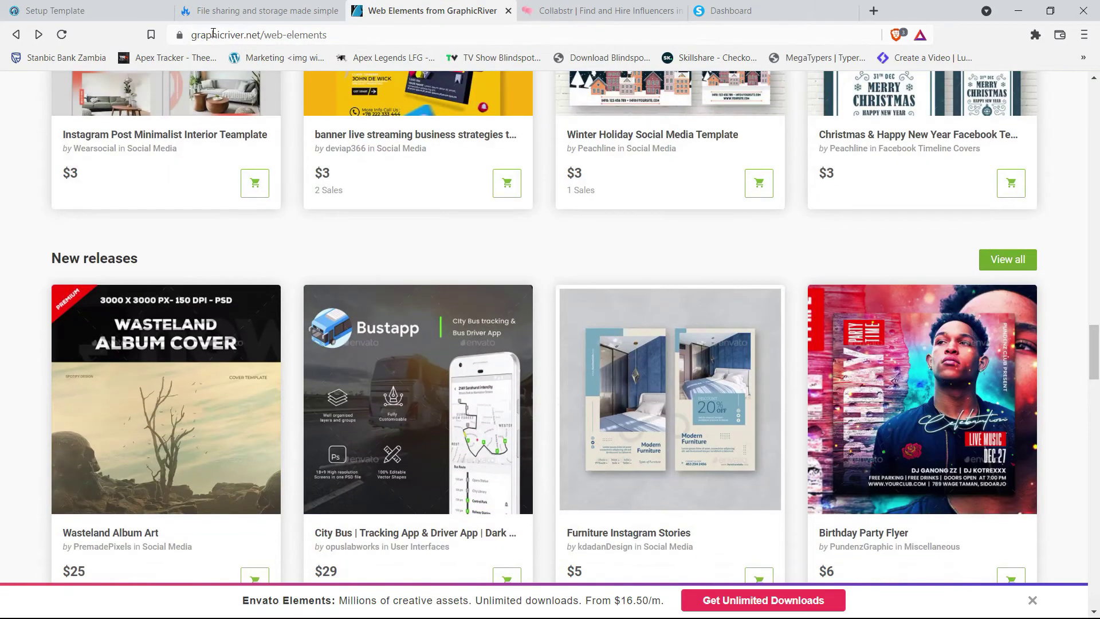
{"action": "scroll", "coordinate": [373, 271], "scroll_direction": "down", "scroll_amount": 5}
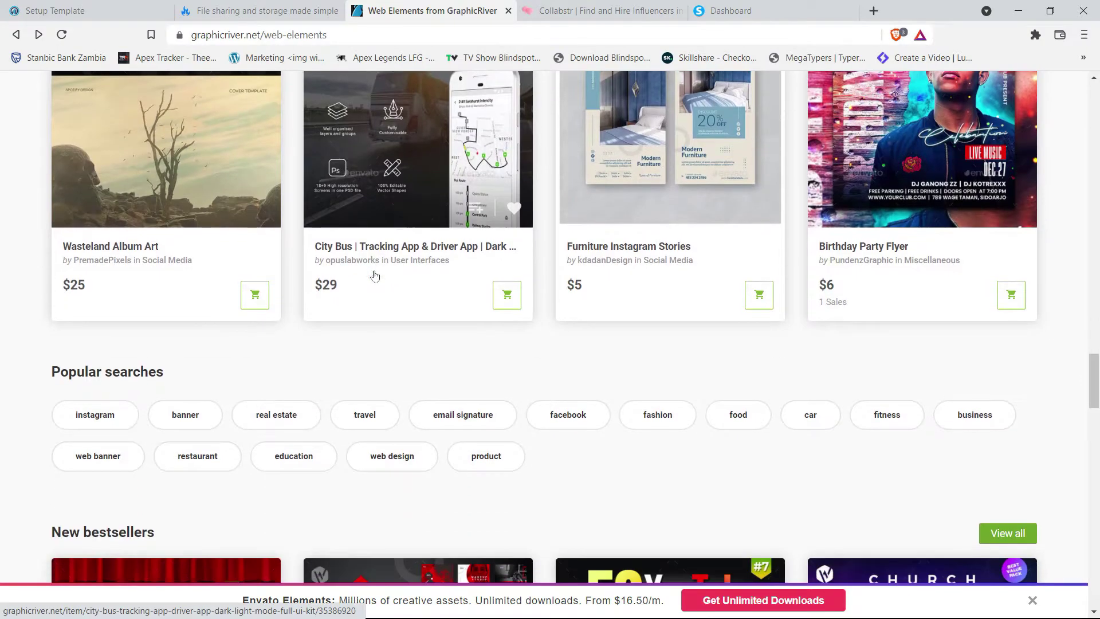
{"action": "scroll", "coordinate": [413, 314], "scroll_direction": "up", "scroll_amount": 5}
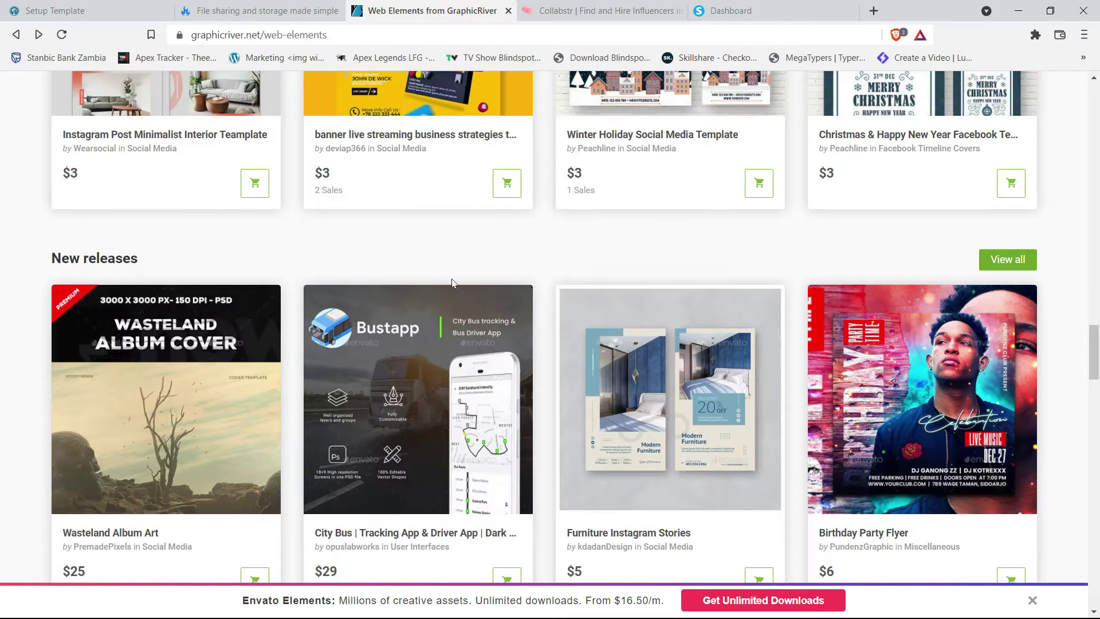
{"action": "scroll", "coordinate": [363, 297], "scroll_direction": "down", "scroll_amount": 10}
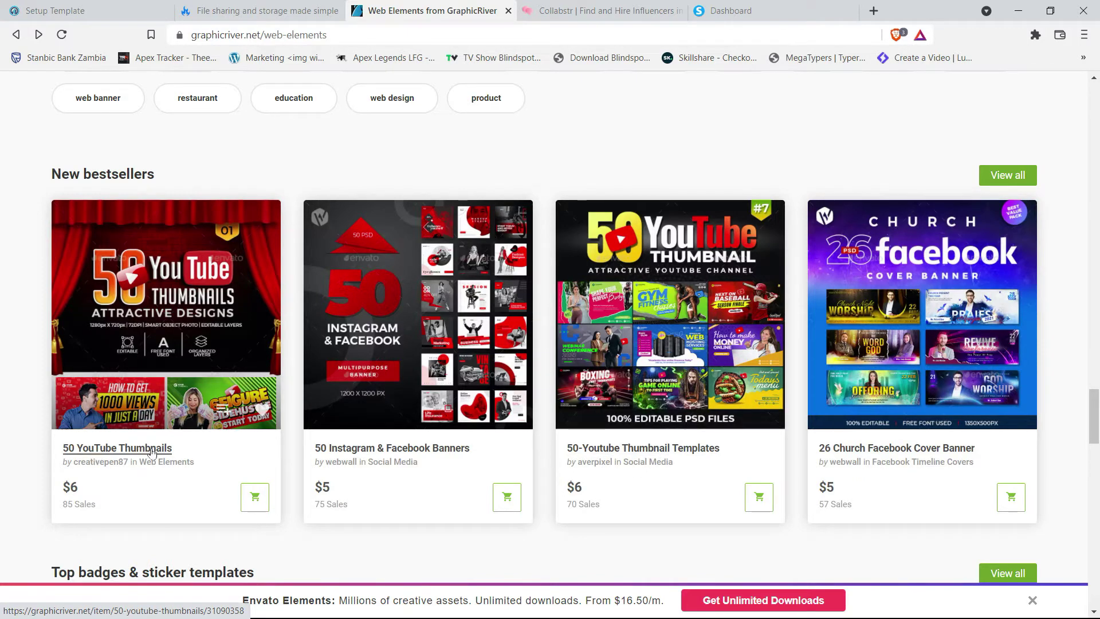
{"action": "left_click", "coordinate": [164, 336]}
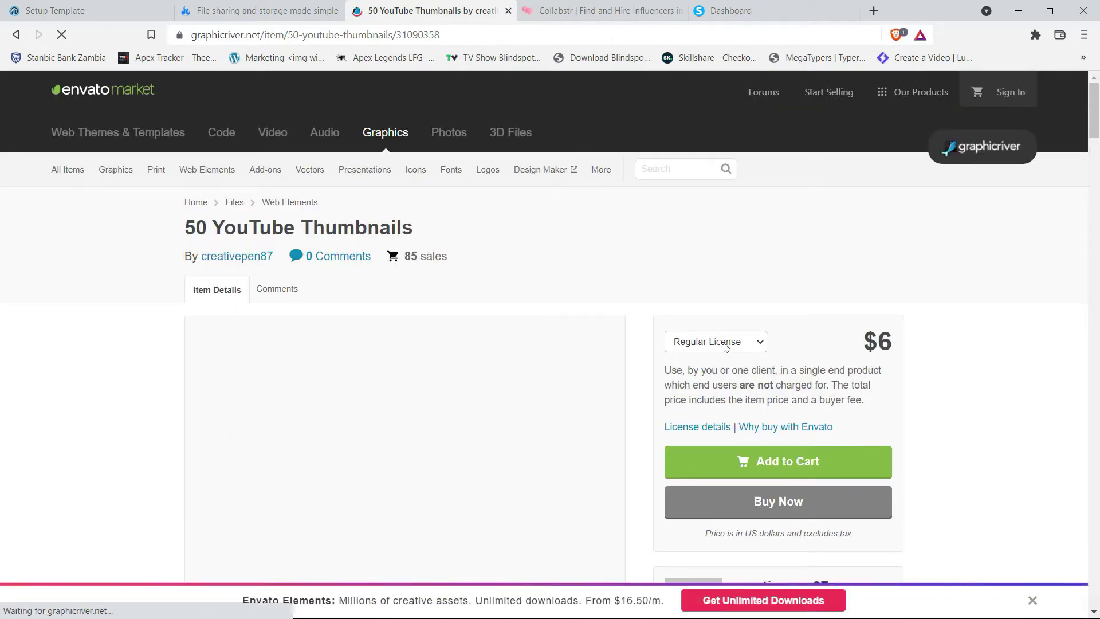
Choose the $30 Extended License and browse the pack's thumbnail previews.
{"action": "left_click", "coordinate": [731, 341]}
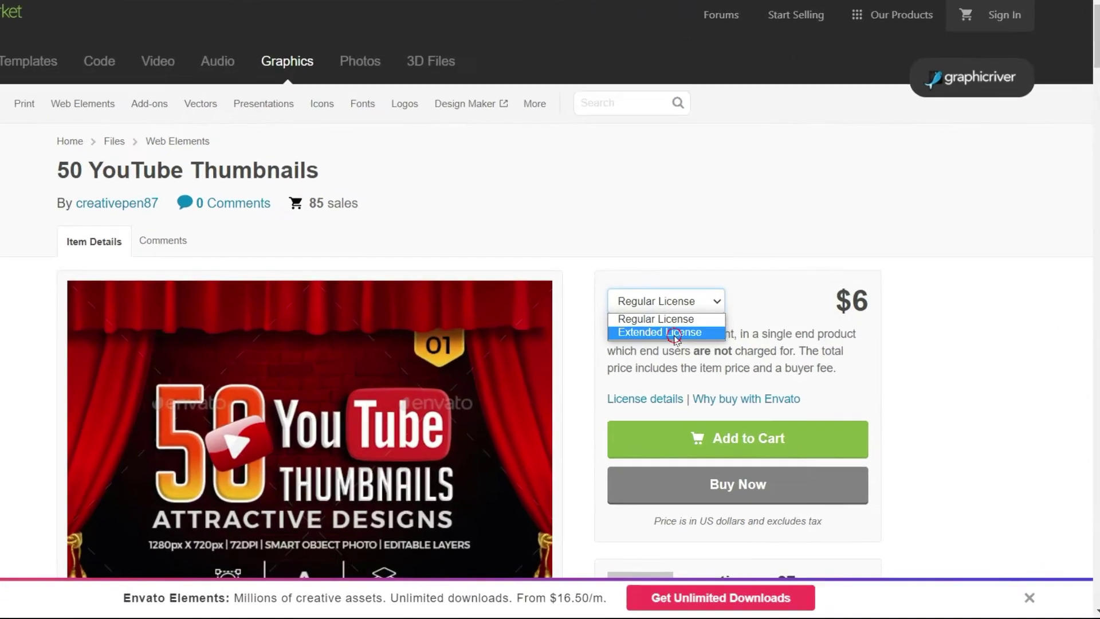
{"action": "left_click", "coordinate": [693, 369]}
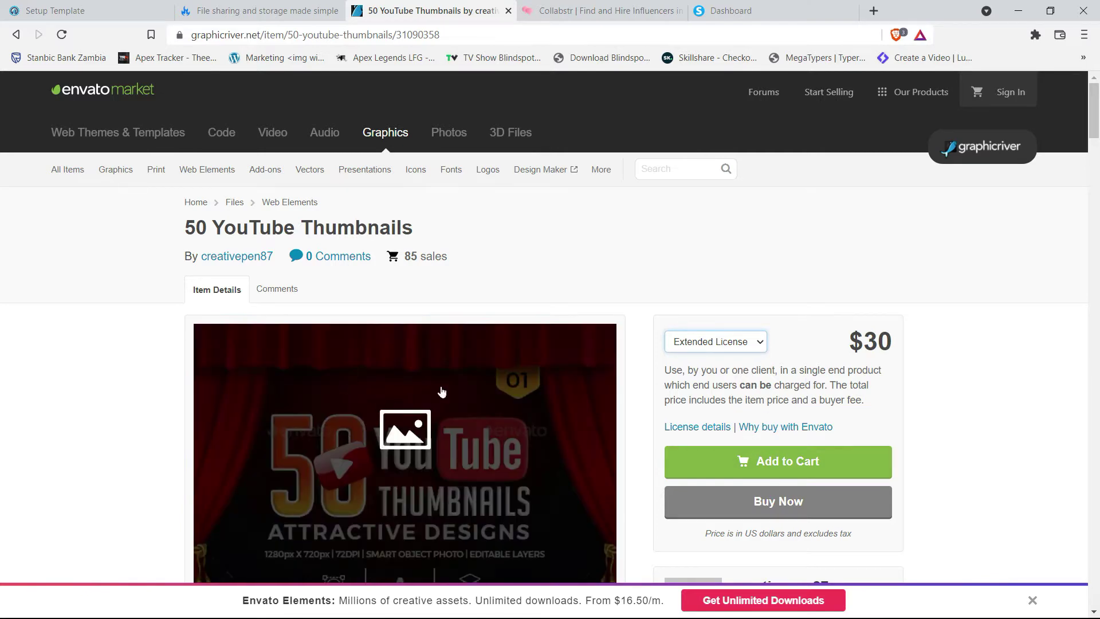
{"action": "scroll", "coordinate": [415, 396], "scroll_direction": "down", "scroll_amount": 5}
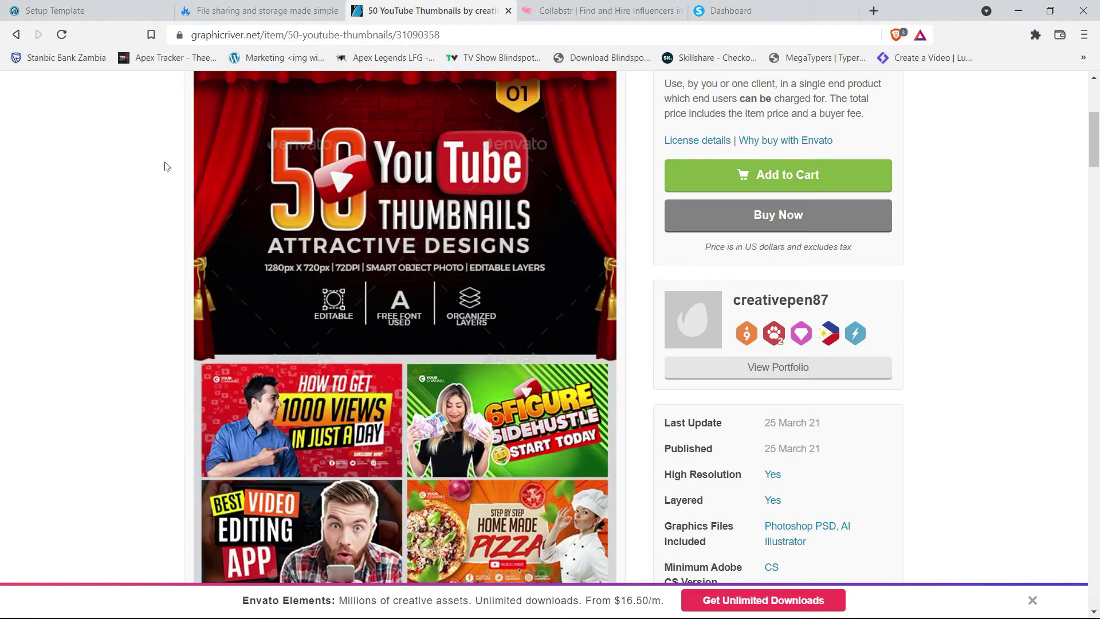
{"action": "left_click", "coordinate": [56, 13]}
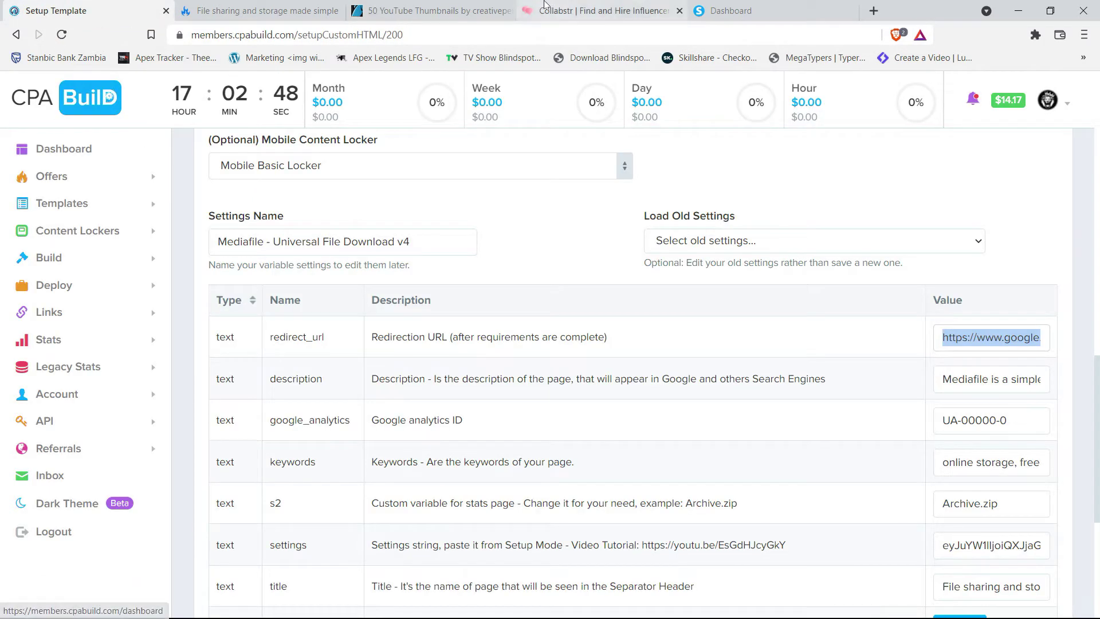
{"action": "left_click", "coordinate": [453, 13]}
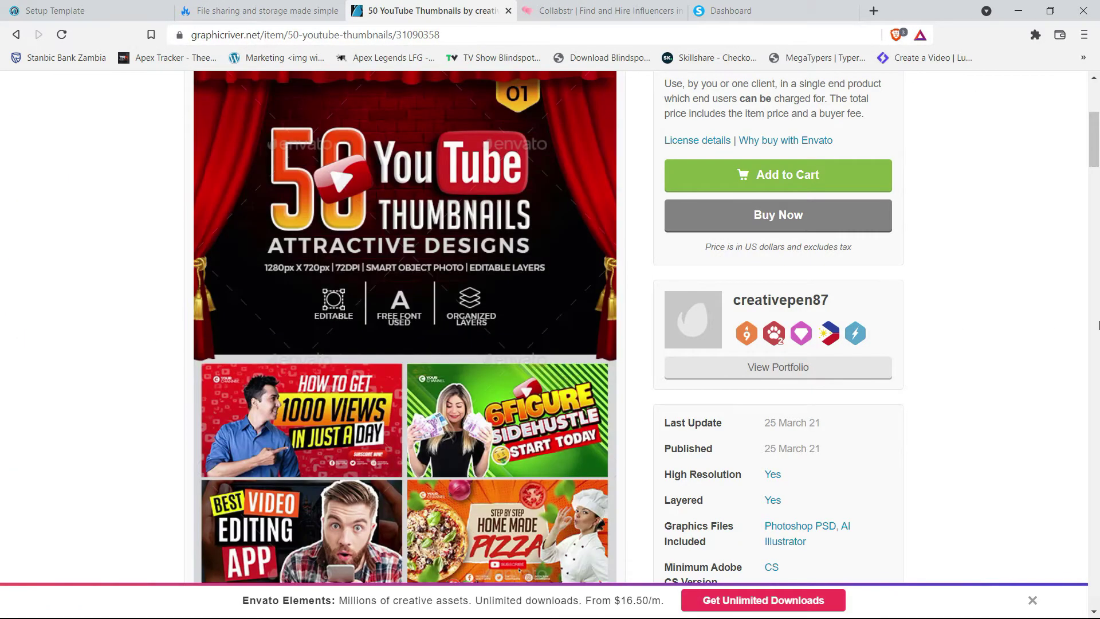
{"action": "mouse_move", "coordinate": [1095, 117]}
{"action": "left_mouse_down"}
{"action": "mouse_move", "coordinate": [1096, 299]}
{"action": "mouse_move", "coordinate": [1095, 112]}
{"action": "left_mouse_up"}
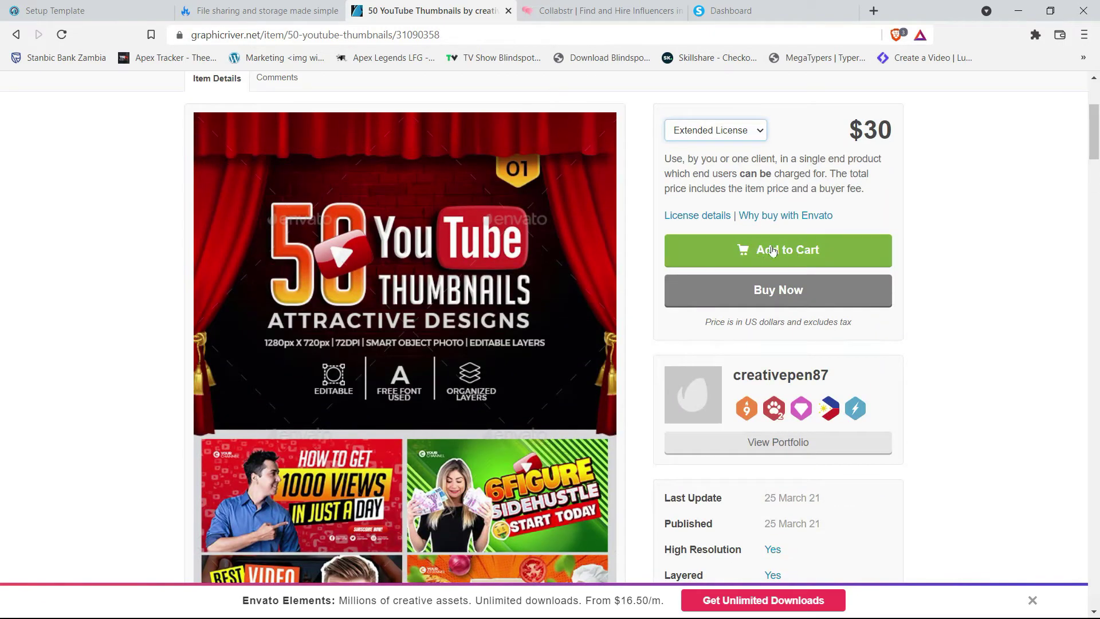
{"action": "left_click_drag", "start_coordinate": [1094, 154], "coordinate": [1074, 290]}
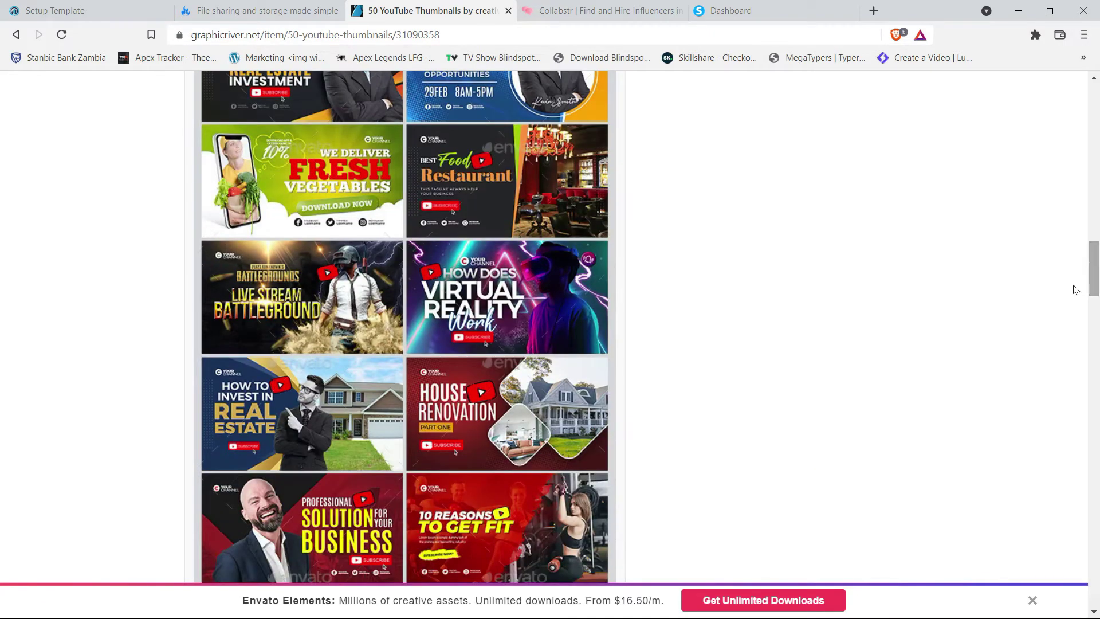
{"action": "scroll", "coordinate": [705, 216], "scroll_direction": "up", "scroll_amount": 5}
{"action": "scroll", "coordinate": [692, 221], "scroll_direction": "up", "scroll_amount": 5}
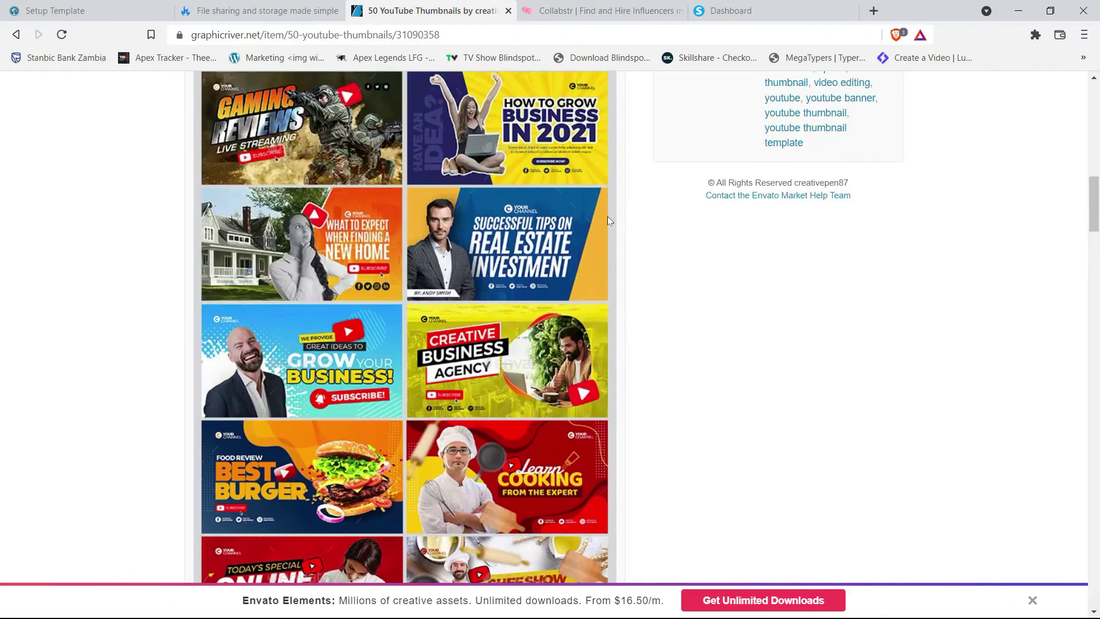
Open Google Drive's My Drive in a new browser tab from the 'dr' suggestion.
{"action": "left_click", "coordinate": [221, 9]}
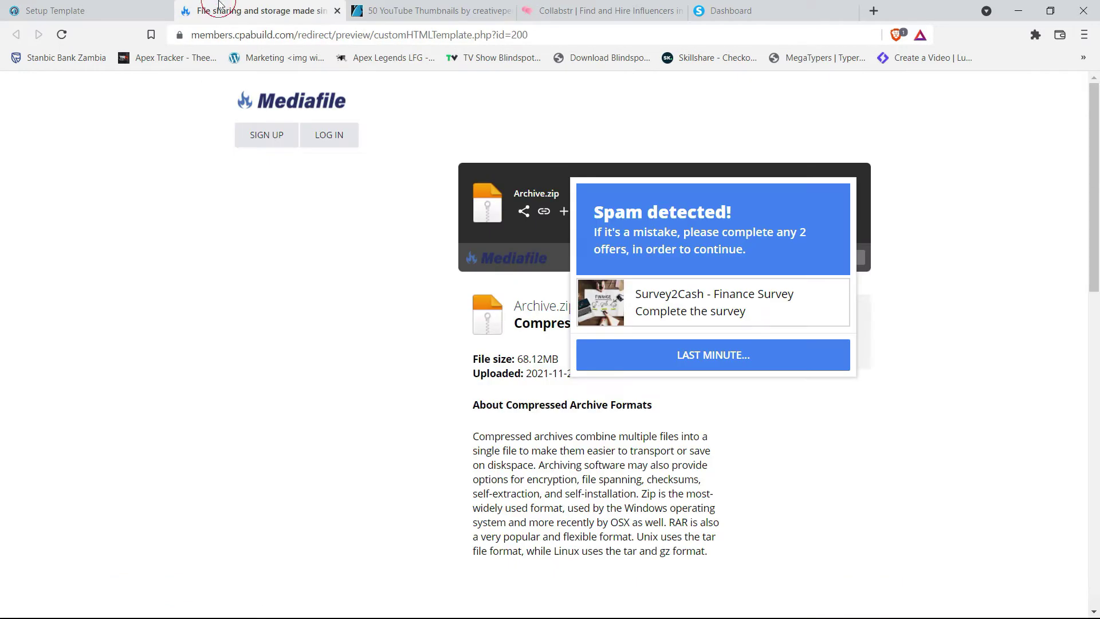
{"action": "left_click", "coordinate": [116, 5]}
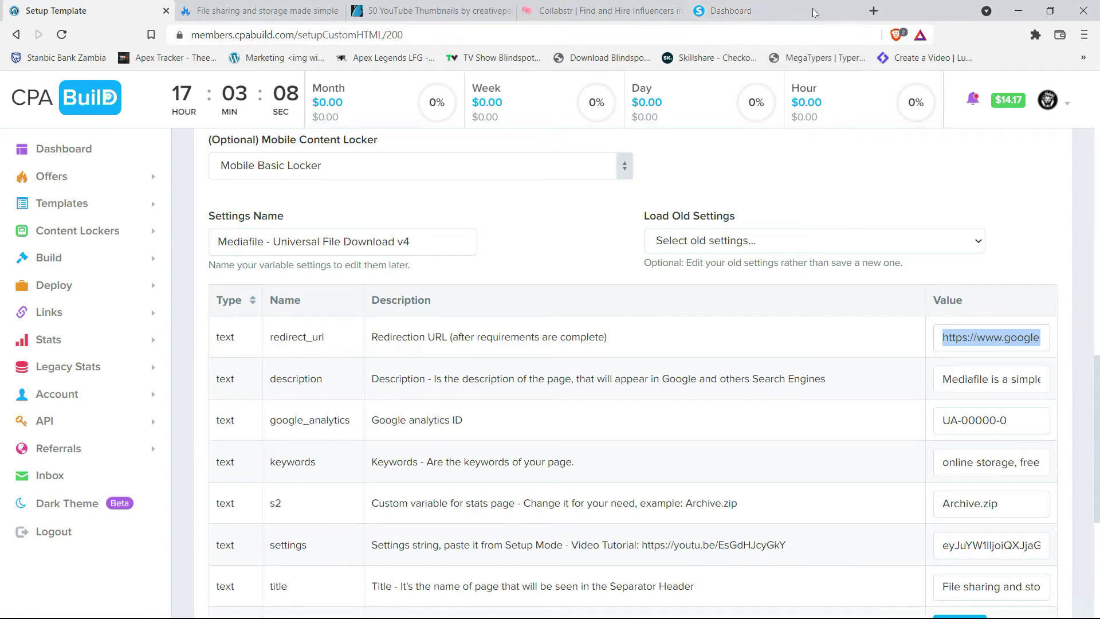
{"action": "left_click", "coordinate": [873, 10]}
{"action": "type", "text": "dr"}
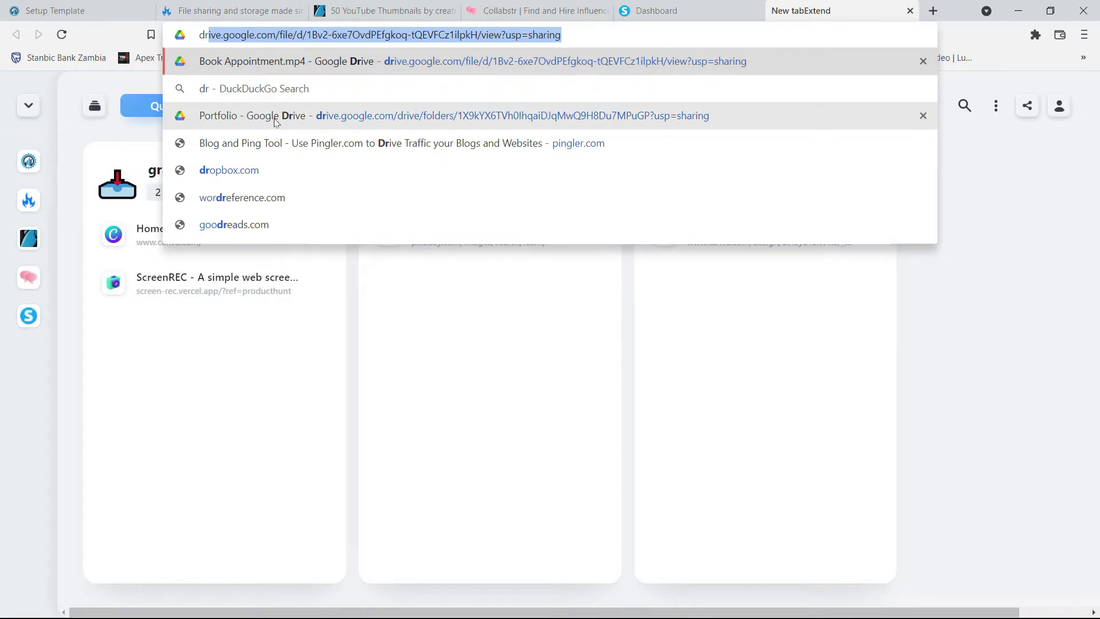
{"action": "left_click", "coordinate": [277, 62]}
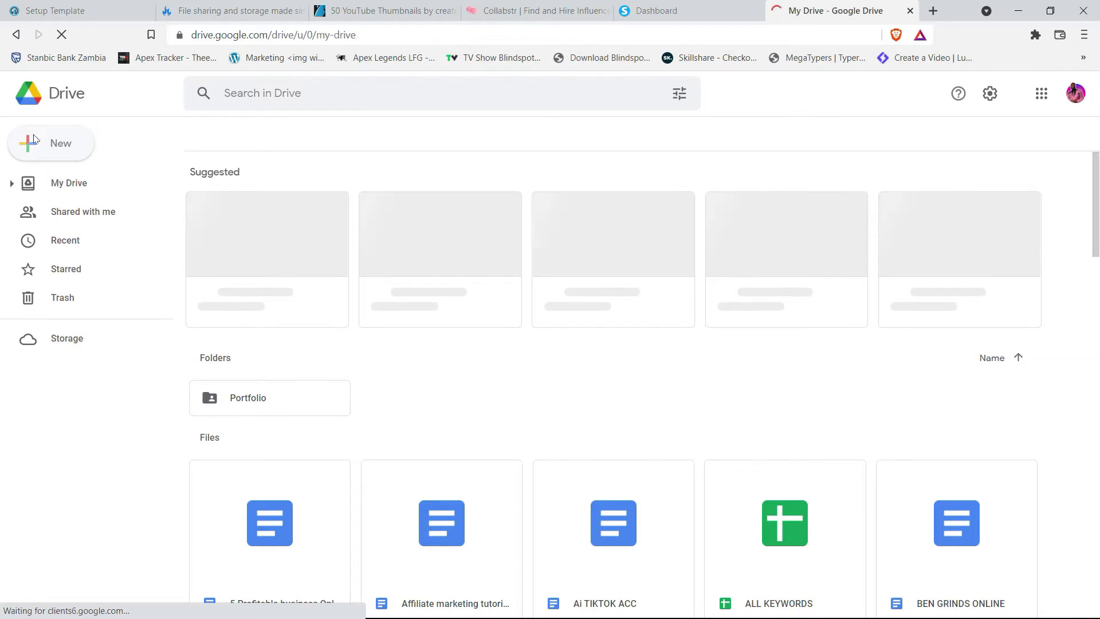
Use Folder upload to send the bengrinds folder from Downloads to My Drive.
{"action": "left_click", "coordinate": [33, 138]}
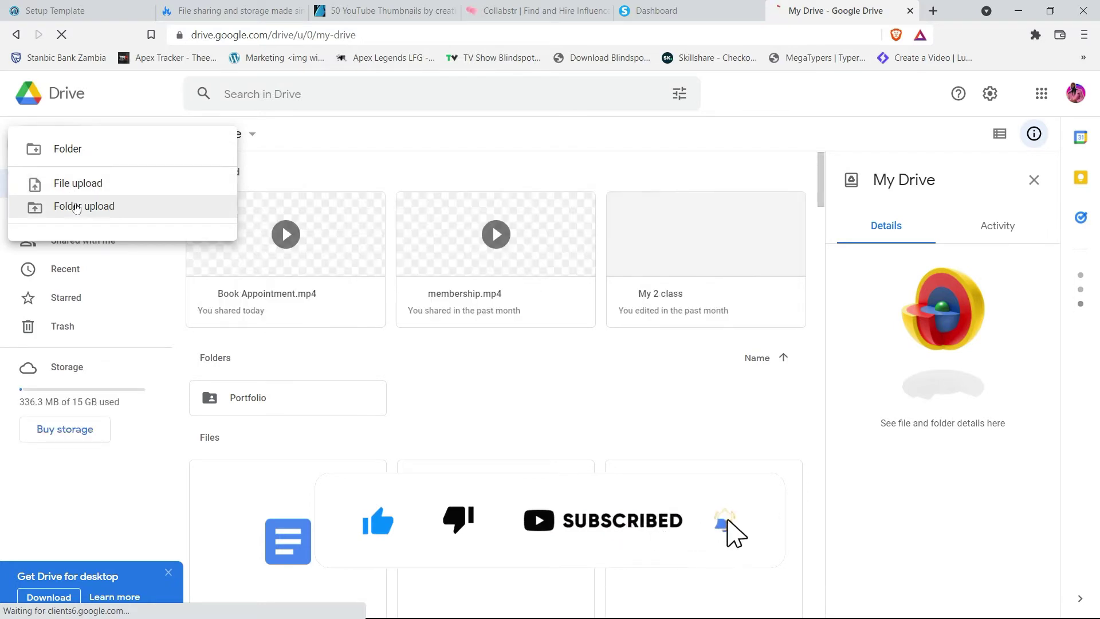
{"action": "left_click", "coordinate": [77, 207]}
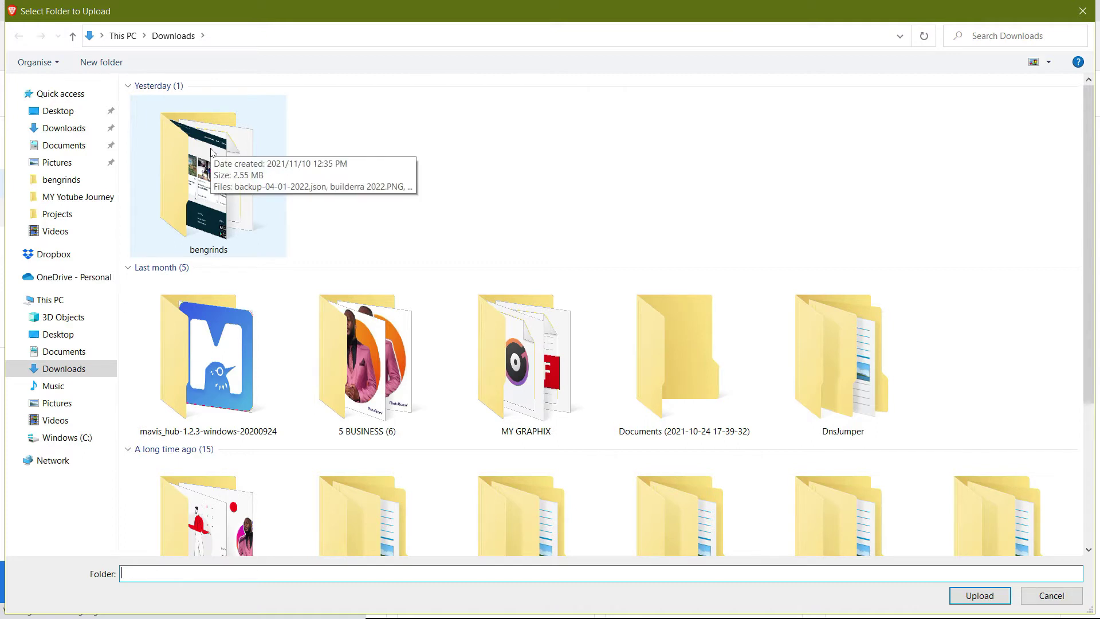
{"action": "left_click", "coordinate": [210, 156]}
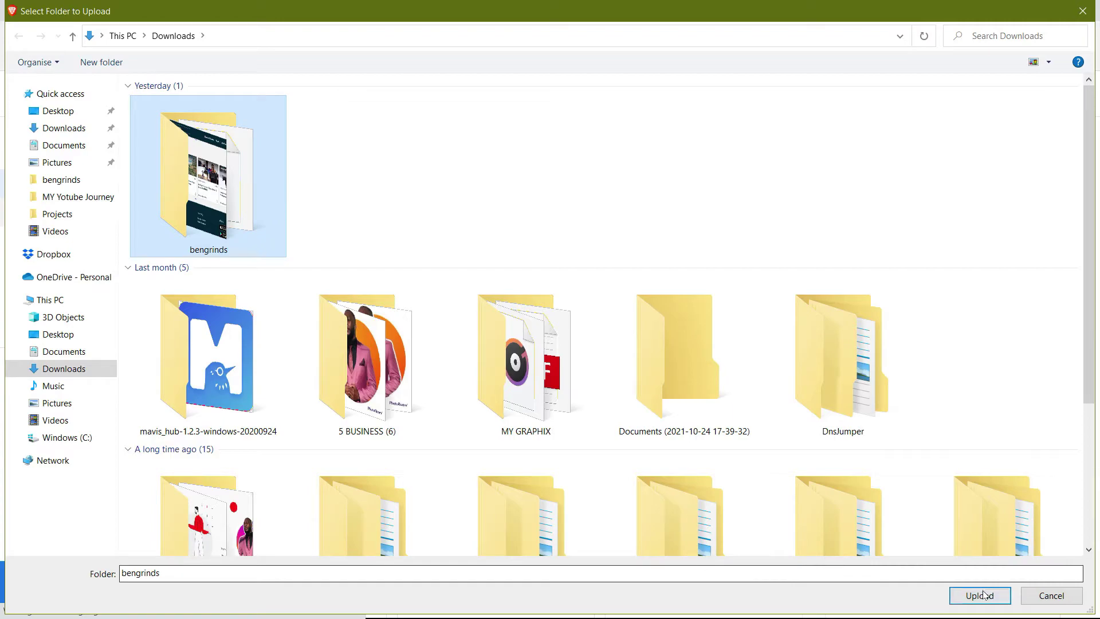
{"action": "left_click", "coordinate": [1085, 9]}
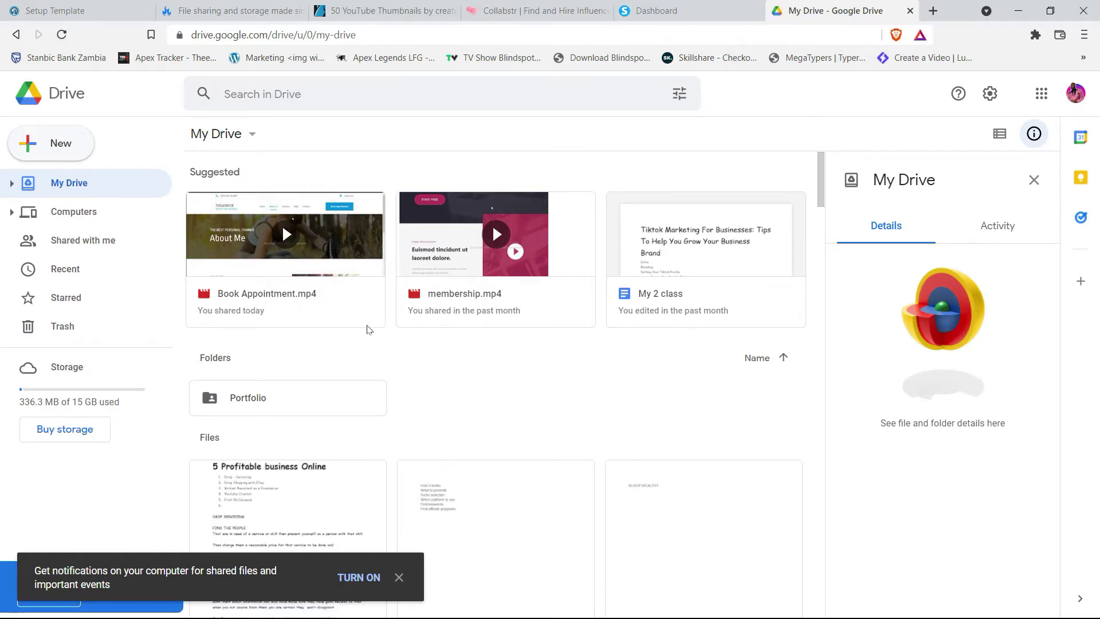
Make the cold email document viewable by anyone with the link and copy it.
{"action": "scroll", "coordinate": [366, 328], "scroll_direction": "down", "scroll_amount": 1}
{"action": "scroll", "coordinate": [362, 331], "scroll_direction": "down", "scroll_amount": 5}
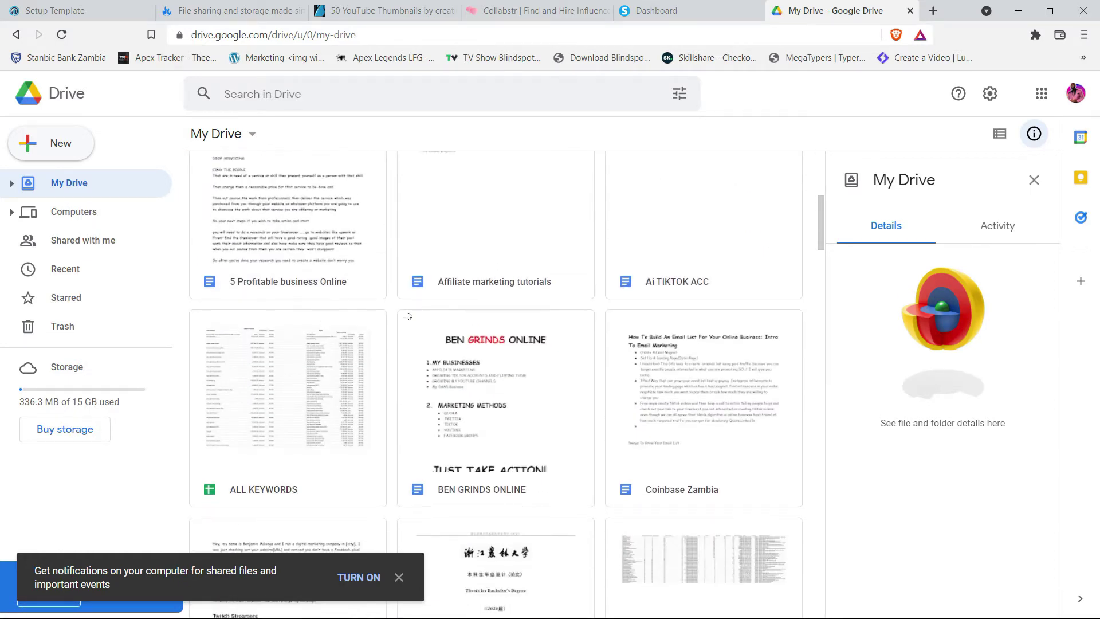
{"action": "scroll", "coordinate": [410, 321], "scroll_direction": "down", "scroll_amount": 6}
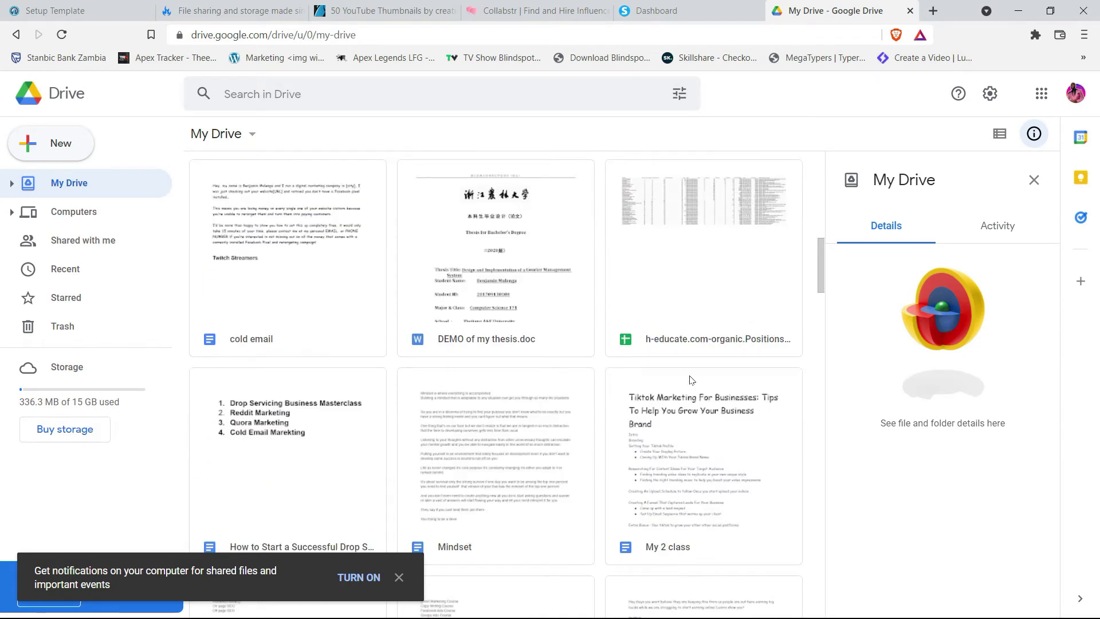
{"action": "left_click", "coordinate": [274, 232]}
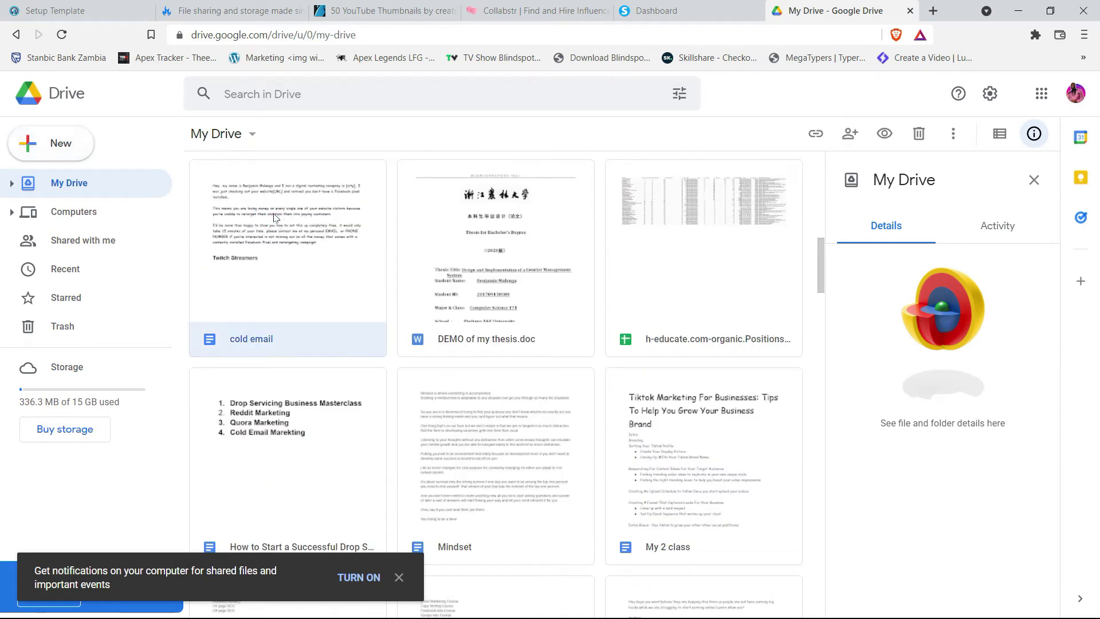
{"action": "left_click", "coordinate": [816, 136]}
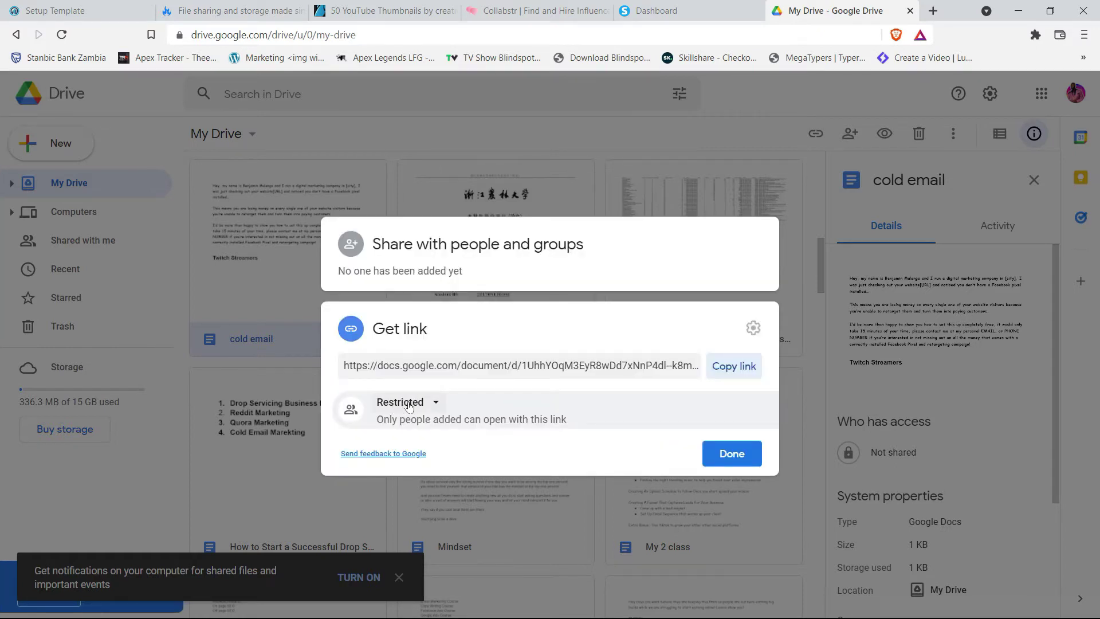
{"action": "left_click", "coordinate": [409, 404]}
{"action": "left_click", "coordinate": [450, 468]}
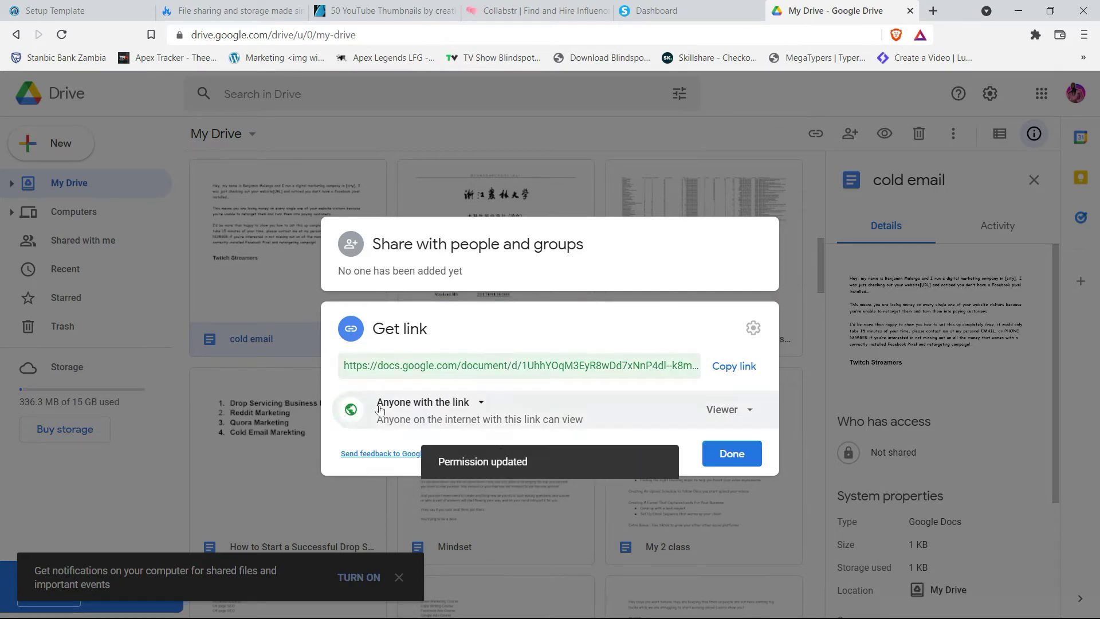
{"action": "left_click", "coordinate": [732, 367]}
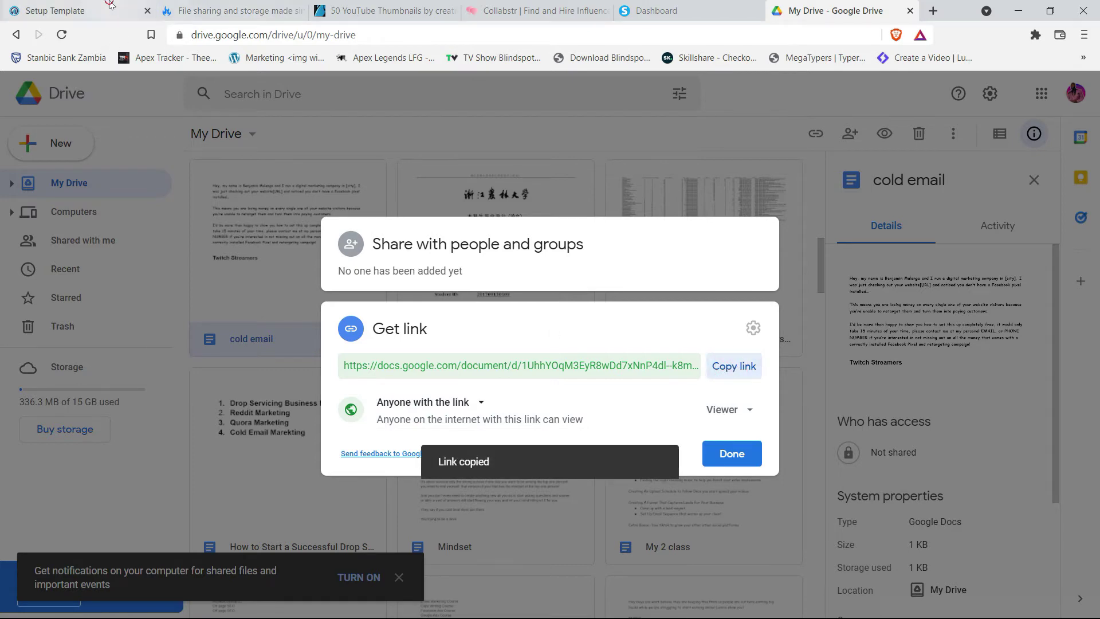
{"action": "left_click", "coordinate": [80, 11]}
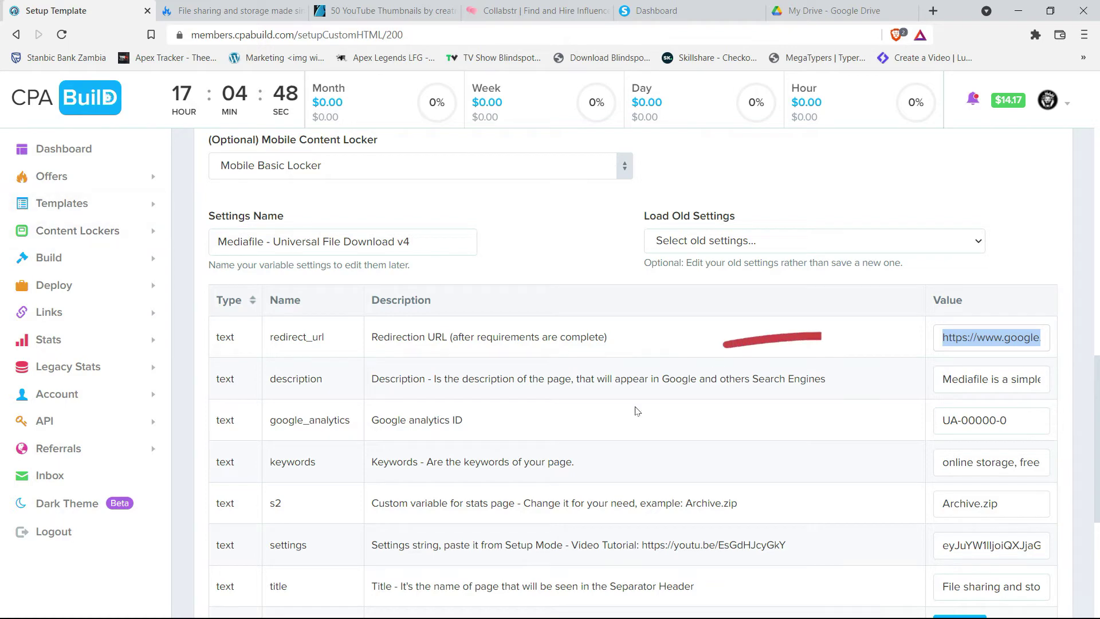
Paste the Drive share link into the redirect_url value.
{"action": "right_click", "coordinate": [981, 344]}
{"action": "left_click", "coordinate": [924, 93]}
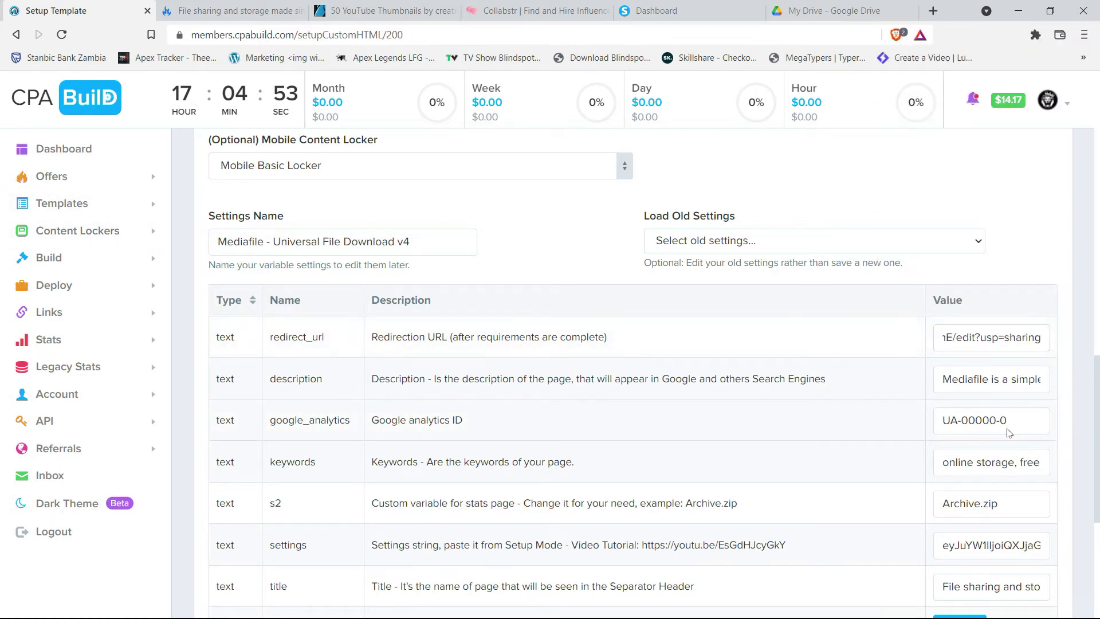
{"action": "scroll", "coordinate": [946, 420], "scroll_direction": "down", "scroll_amount": 3}
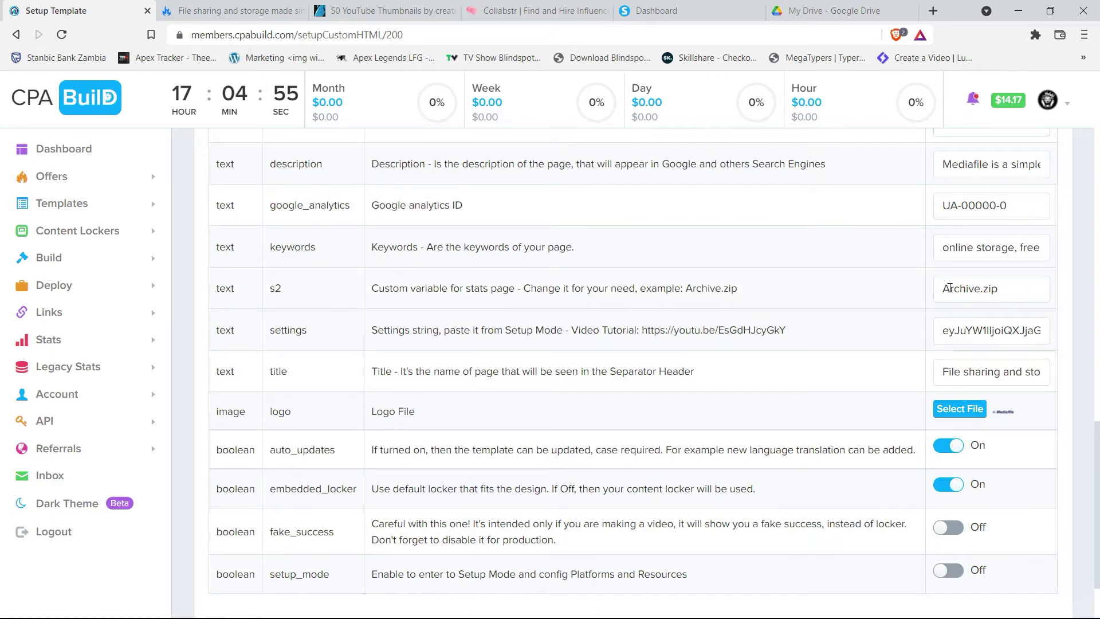
Check the s2 file name Archive against the preview, then Save & Preview.
{"action": "left_click_drag", "start_coordinate": [946, 288], "coordinate": [984, 289]}
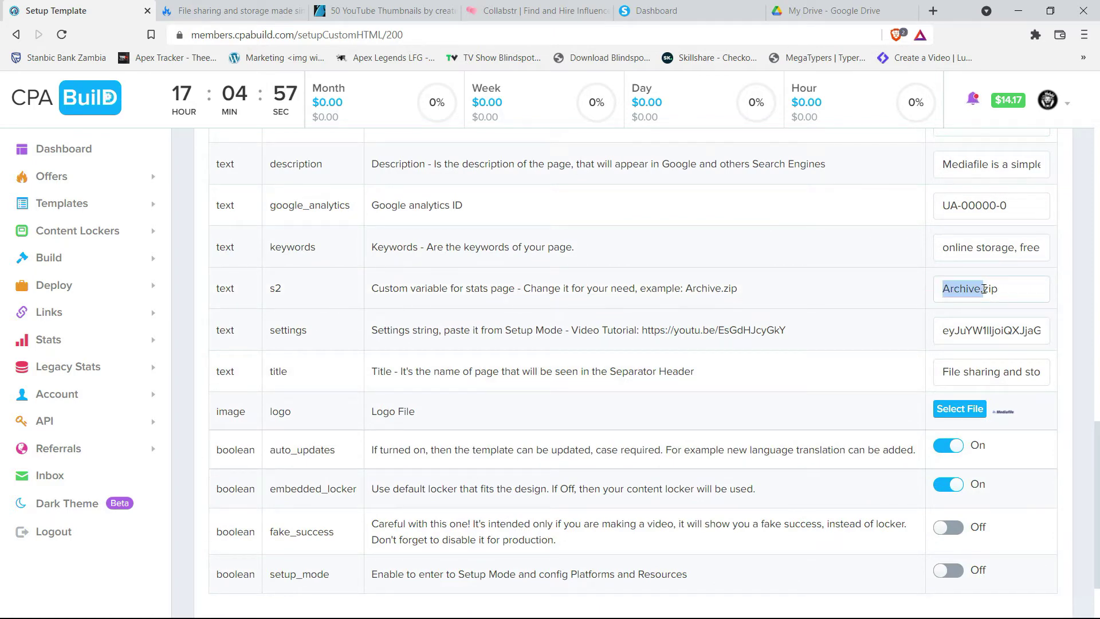
{"action": "left_click", "coordinate": [237, 11]}
{"action": "left_click_drag", "start_coordinate": [512, 192], "coordinate": [547, 194]}
{"action": "left_click", "coordinate": [26, 16]}
{"action": "scroll", "coordinate": [832, 315], "scroll_direction": "down", "scroll_amount": 2}
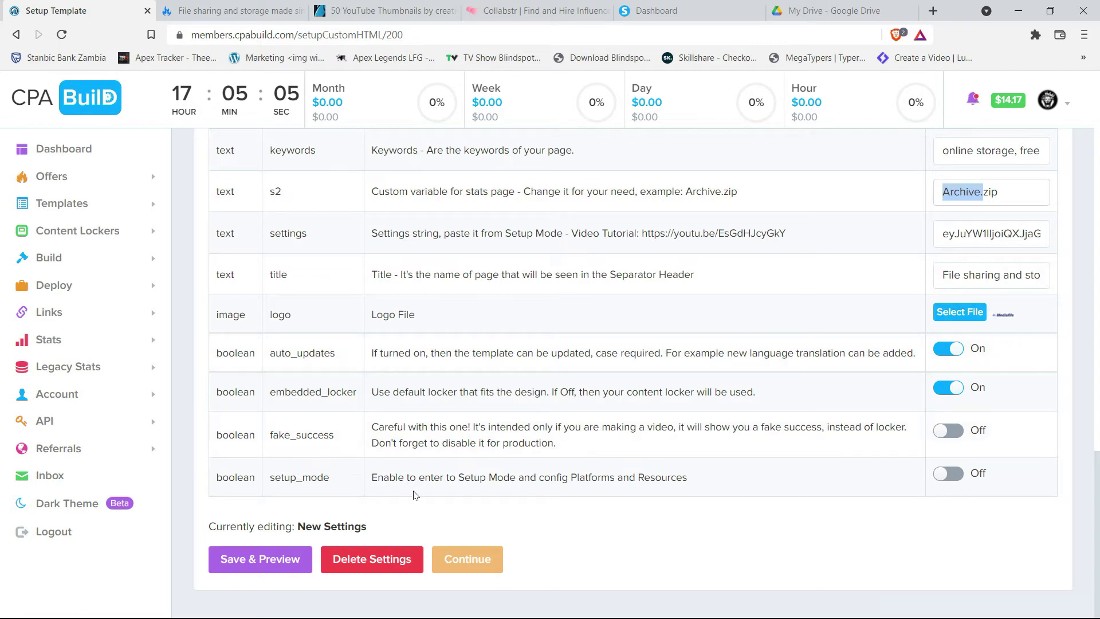
{"action": "left_click", "coordinate": [239, 565]}
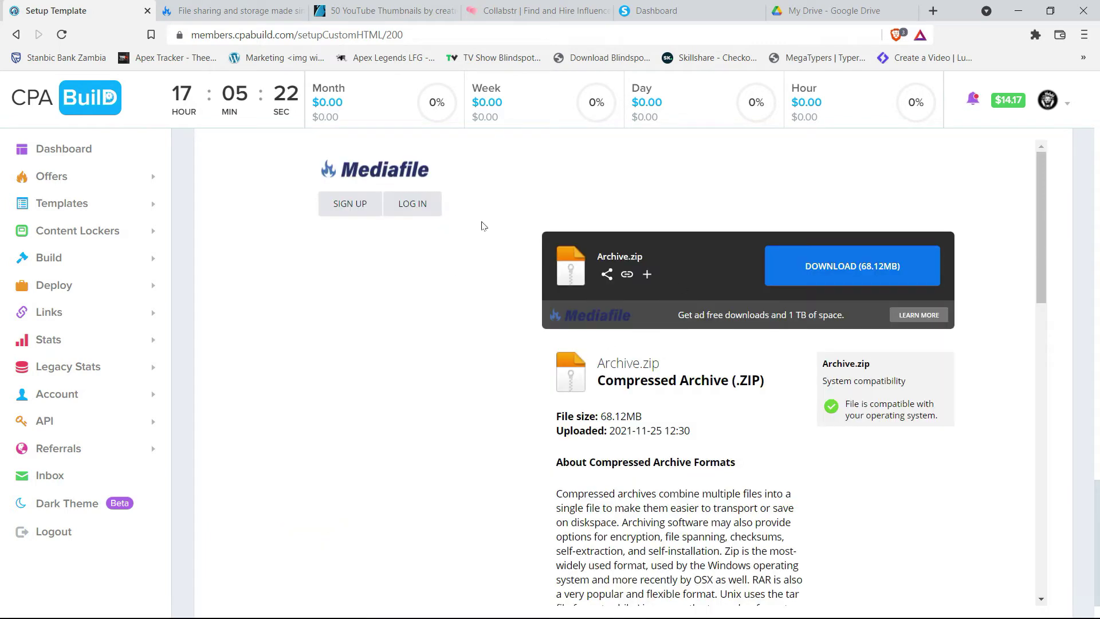
Continue the template setup and dismiss the Success popup.
{"action": "scroll", "coordinate": [864, 267], "scroll_direction": "down", "scroll_amount": 5}
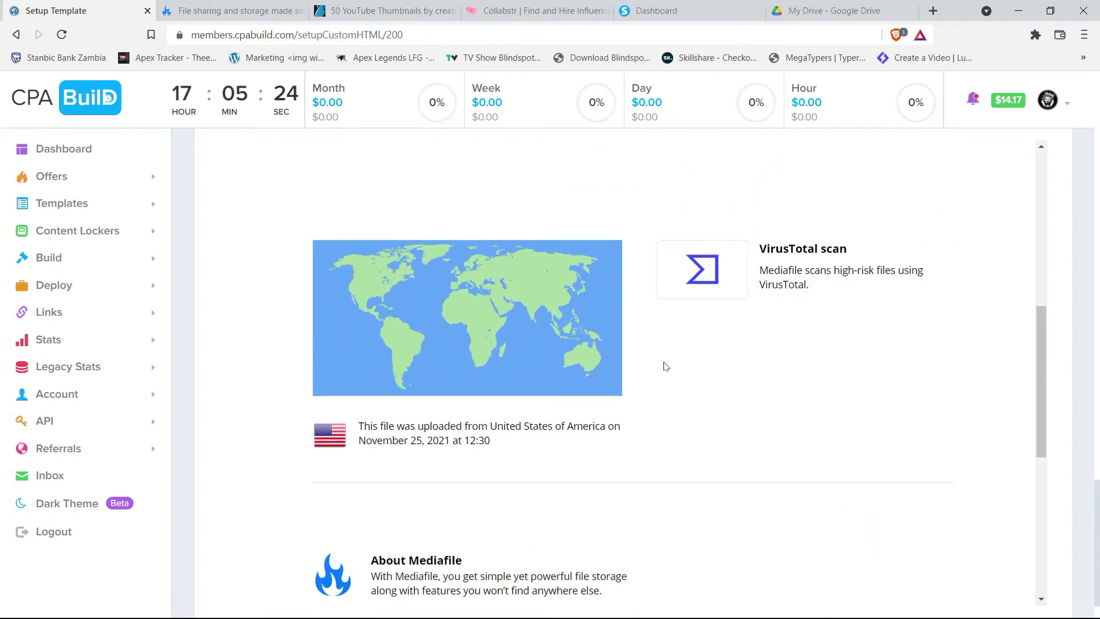
{"action": "scroll", "coordinate": [663, 364], "scroll_direction": "up", "scroll_amount": 10}
{"action": "left_click", "coordinate": [469, 390]}
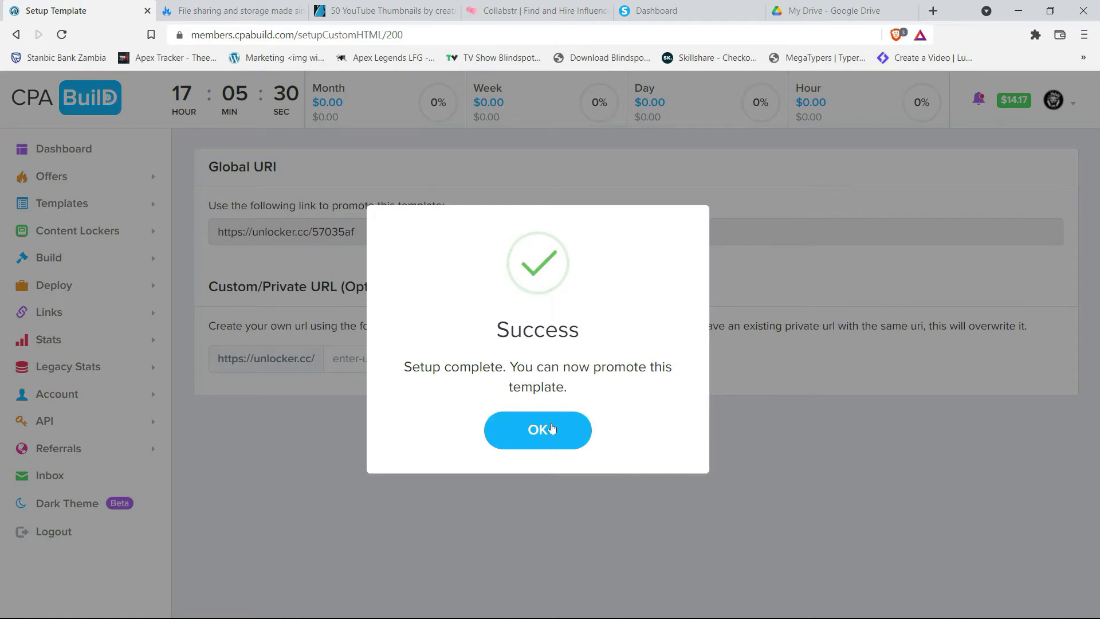
{"action": "left_click", "coordinate": [548, 427]}
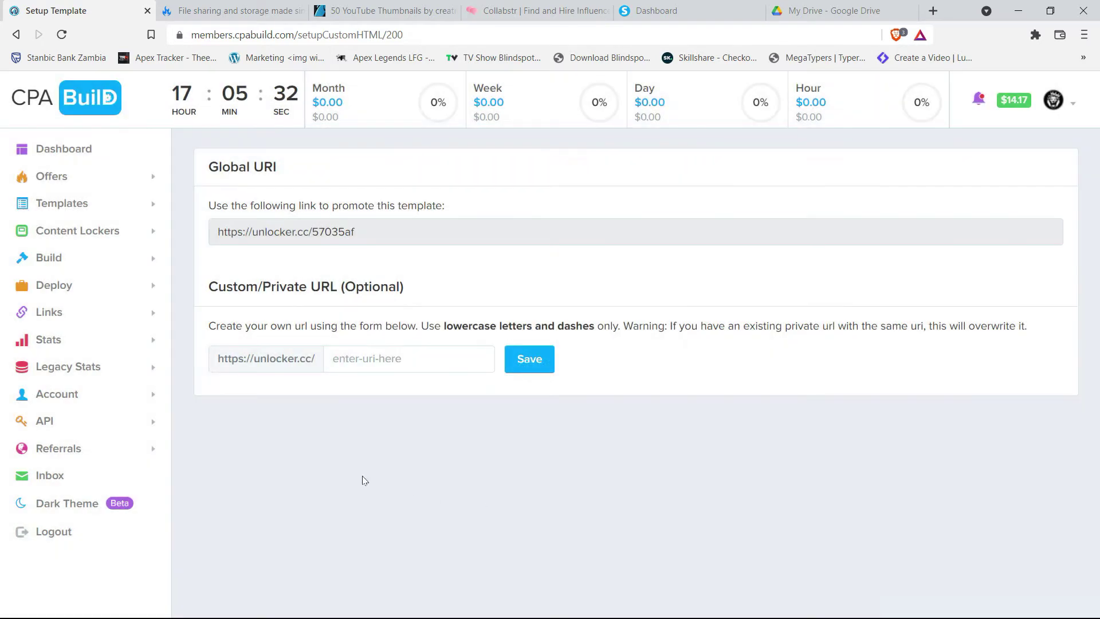
{"action": "left_click_drag", "start_coordinate": [381, 227], "coordinate": [217, 233]}
{"action": "right_click", "coordinate": [265, 237]}
{"action": "left_click", "coordinate": [288, 245]}
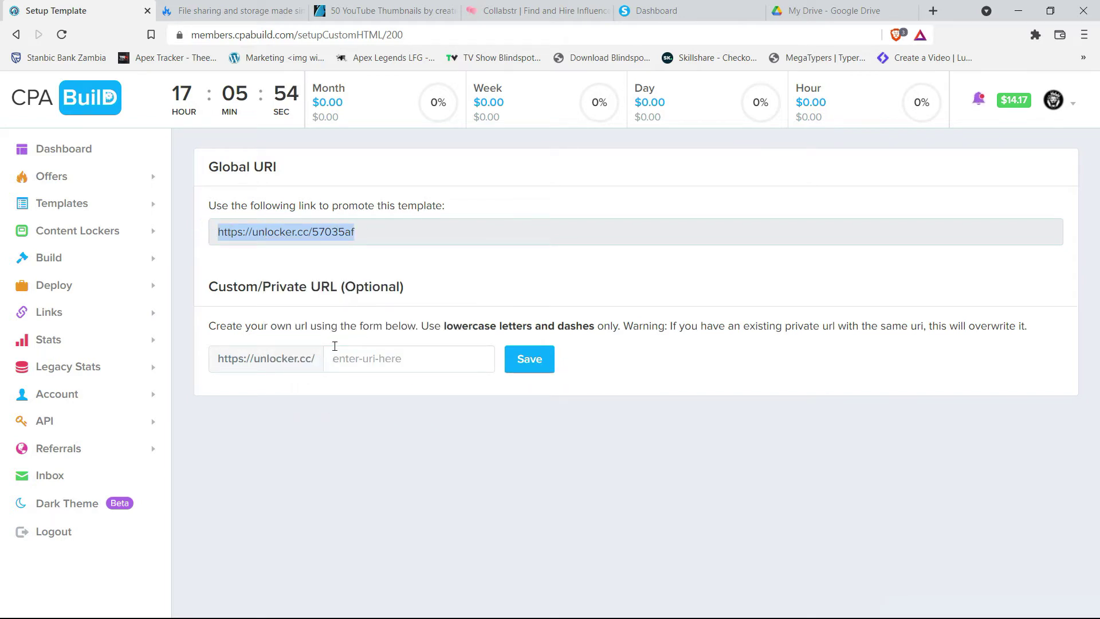
{"action": "left_click", "coordinate": [353, 360]}
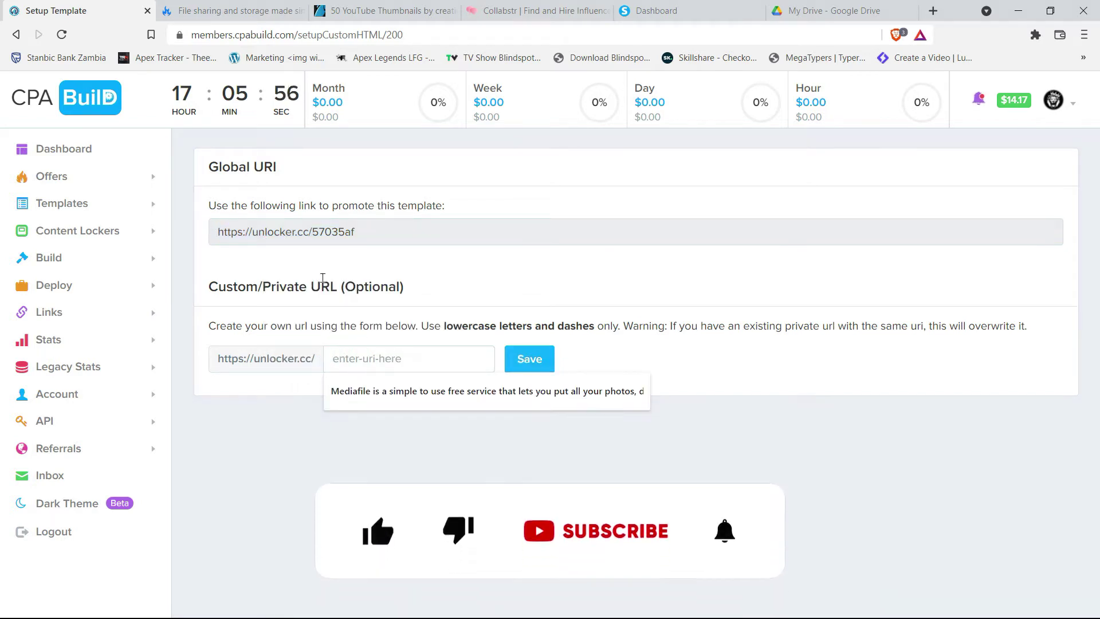
{"action": "key", "text": "Down"}
{"action": "key", "text": "Up"}
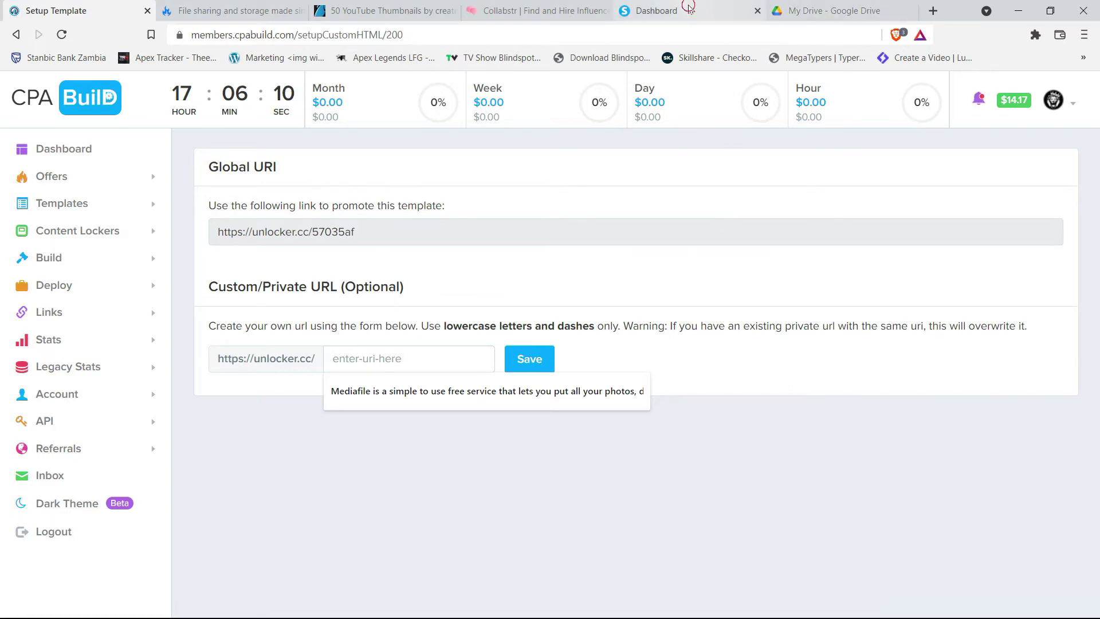
Deactivate the old HCP funnel in systeme.io's Funnels list.
{"action": "left_click", "coordinate": [659, 10]}
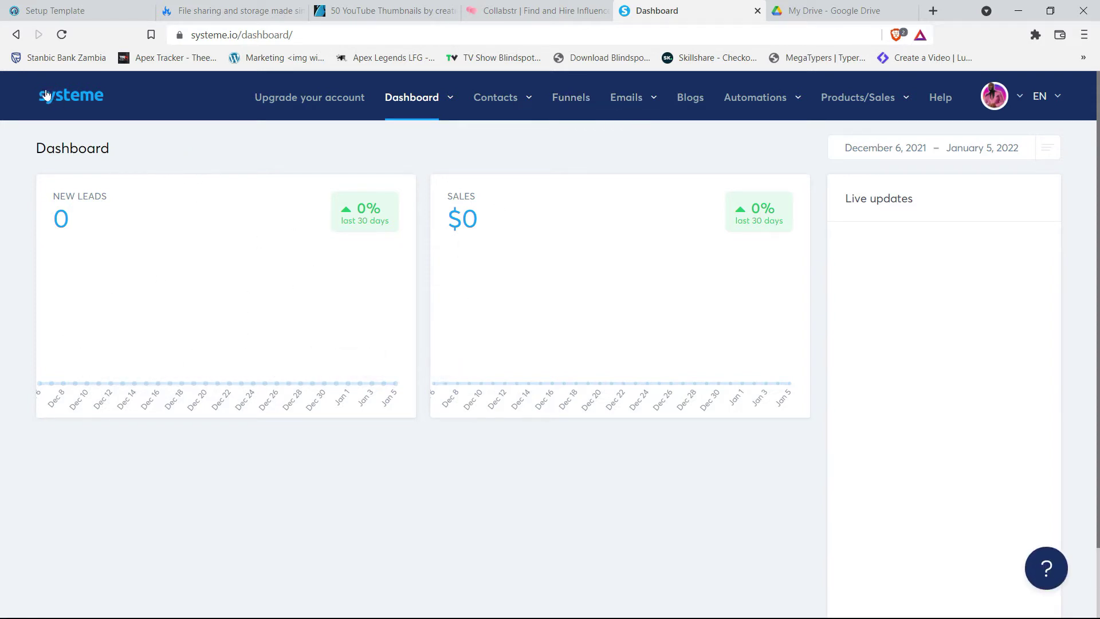
{"action": "left_click", "coordinate": [576, 99]}
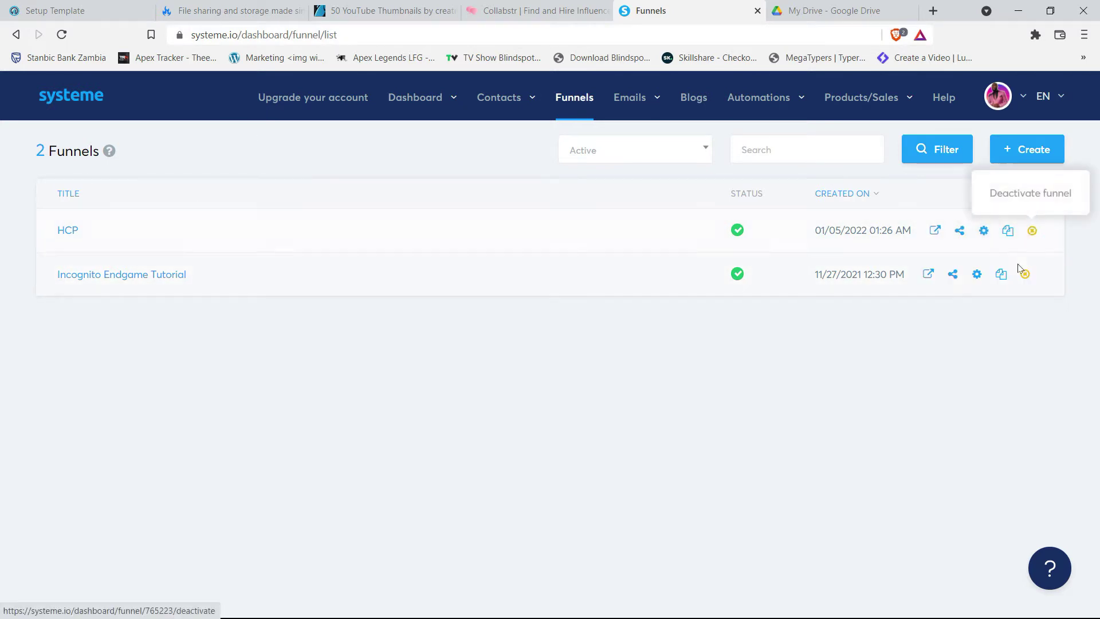
{"action": "left_click", "coordinate": [1026, 229]}
{"action": "key", "text": "Return"}
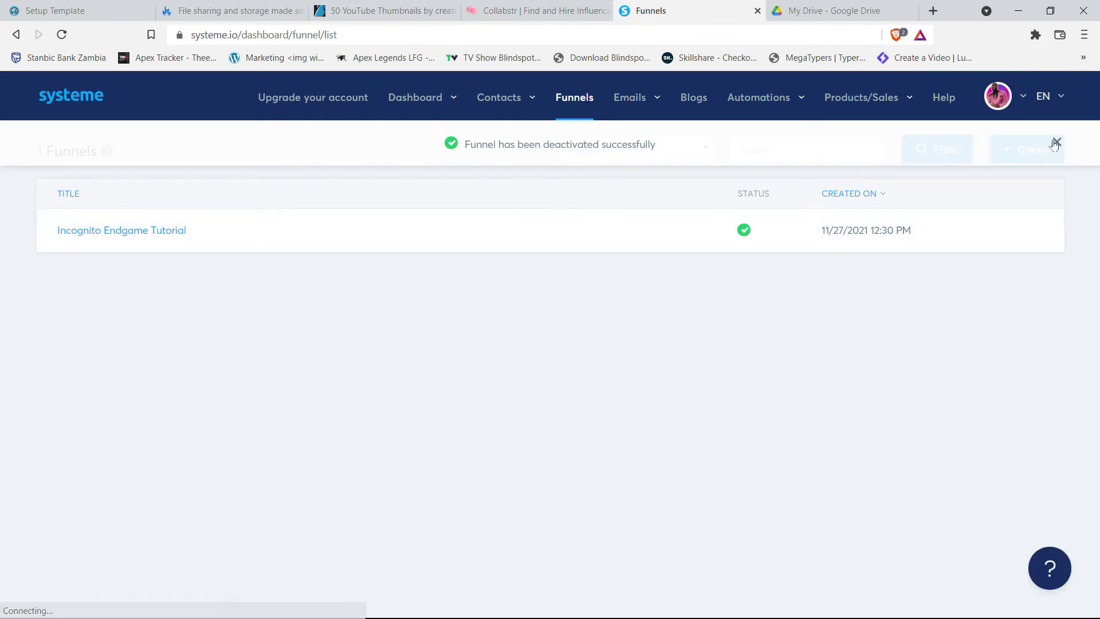
Create a new Build an audience funnel named HCP.
{"action": "left_click", "coordinate": [1027, 156]}
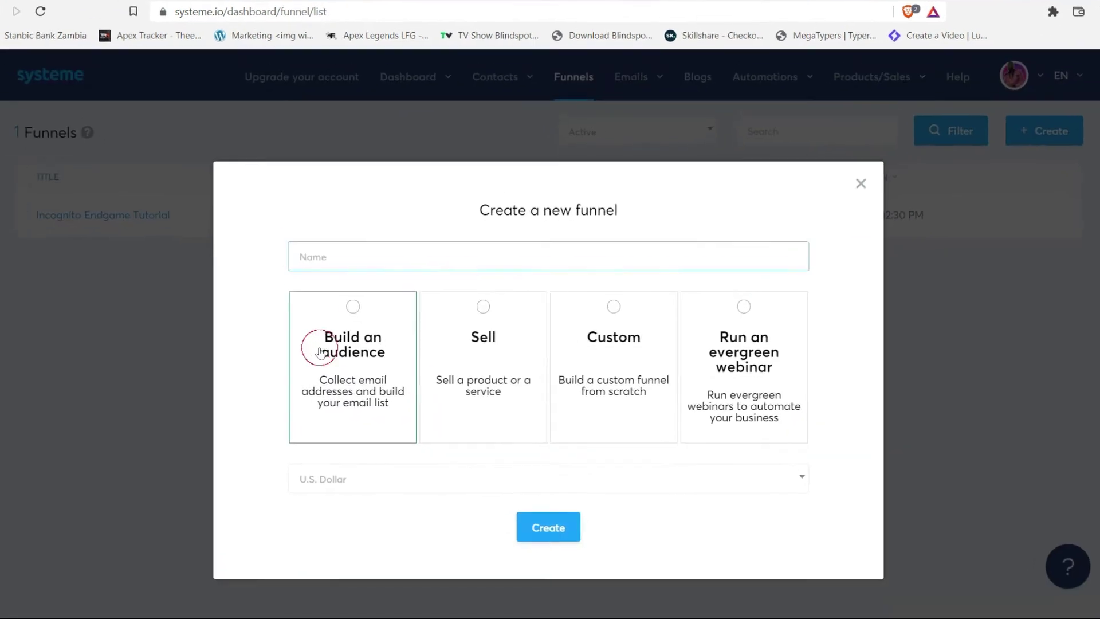
{"action": "left_click", "coordinate": [343, 371]}
{"action": "left_click", "coordinate": [320, 235]}
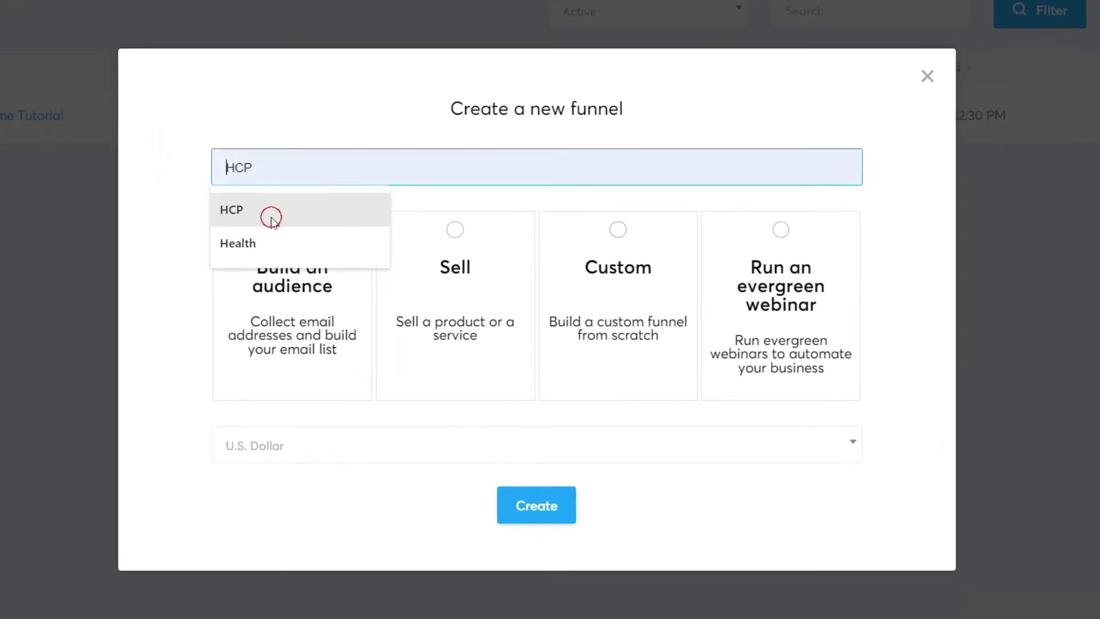
{"action": "left_click", "coordinate": [272, 219]}
{"action": "left_click", "coordinate": [515, 499]}
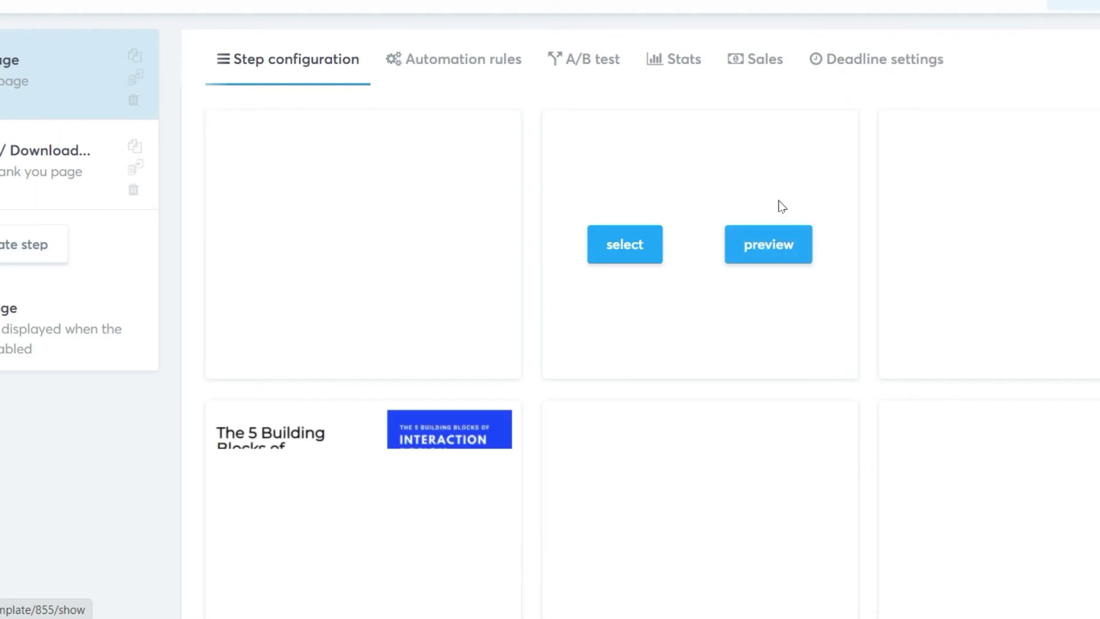
Pick the design trends template for the squeeze page.
{"action": "scroll", "coordinate": [630, 172], "scroll_direction": "down", "scroll_amount": 5}
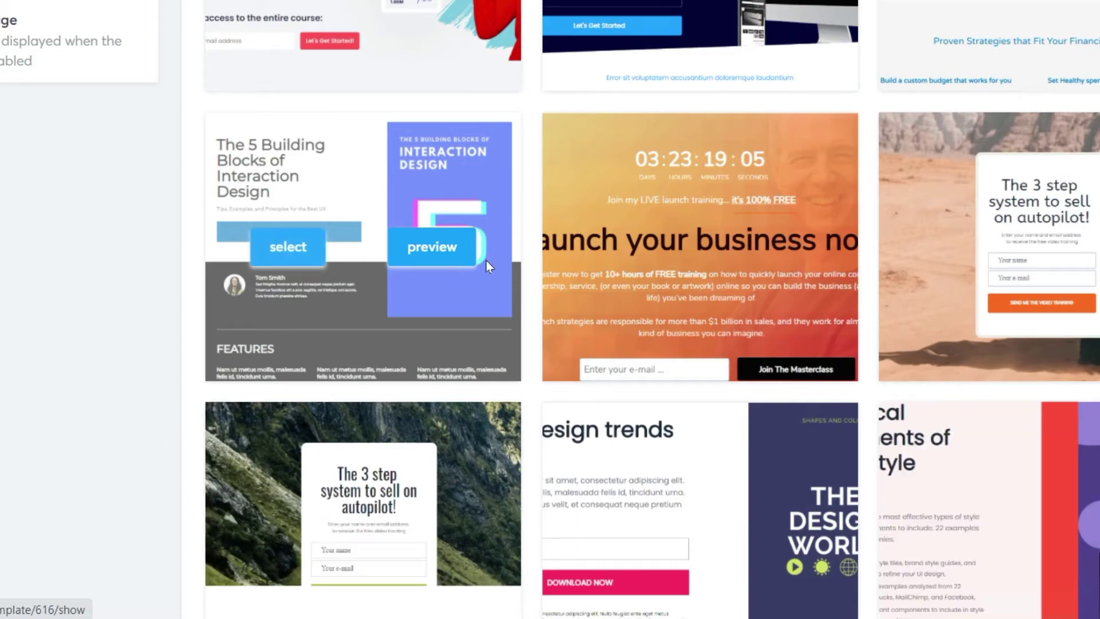
{"action": "scroll", "coordinate": [631, 149], "scroll_direction": "down", "scroll_amount": 7}
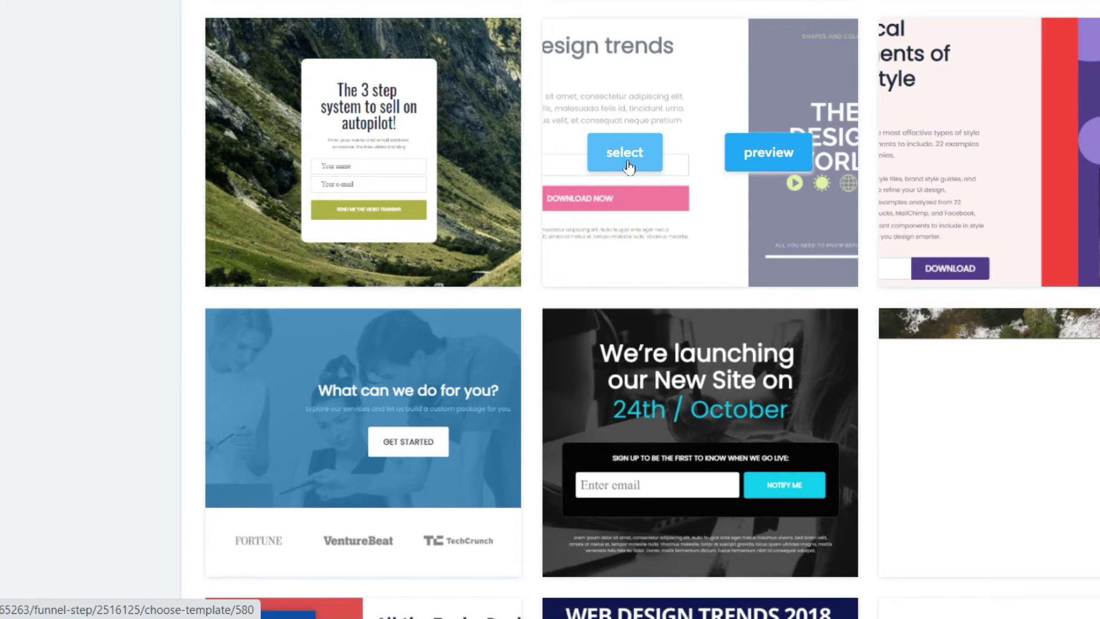
{"action": "left_click", "coordinate": [628, 160]}
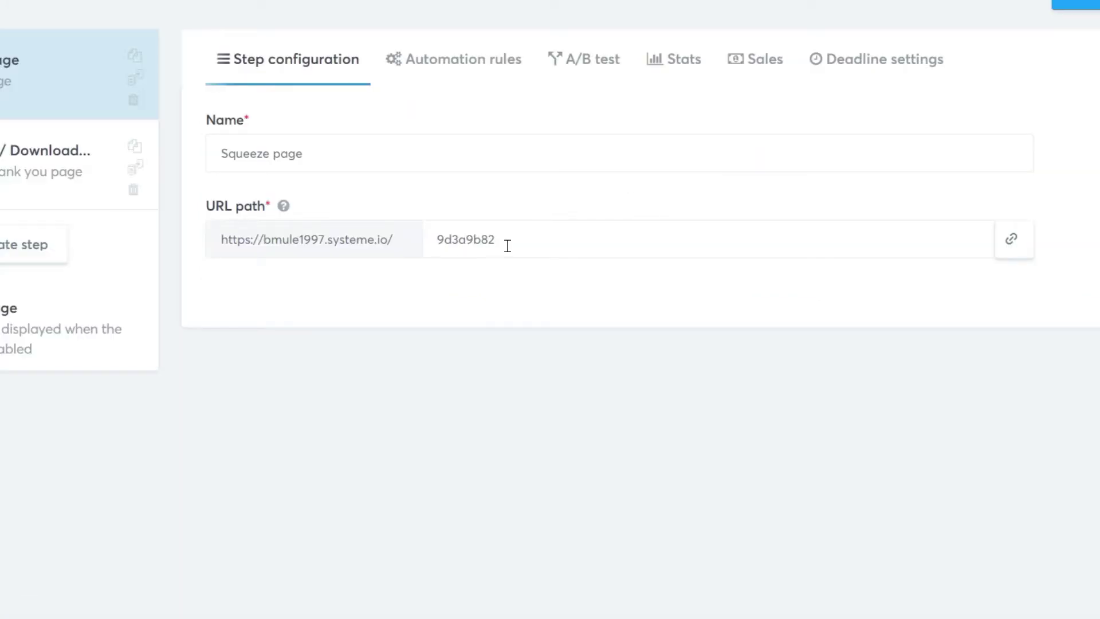
Change the squeeze page URL path to 'thumbnail' and save the step.
{"action": "double_click", "coordinate": [508, 246]}
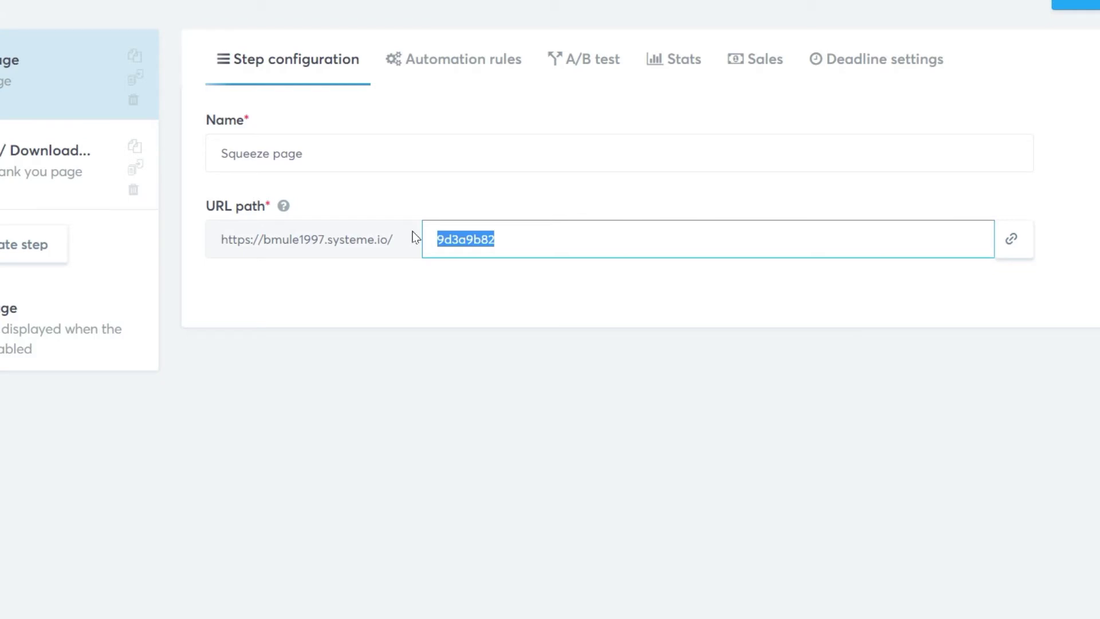
{"action": "type", "text": "thumbnail"}
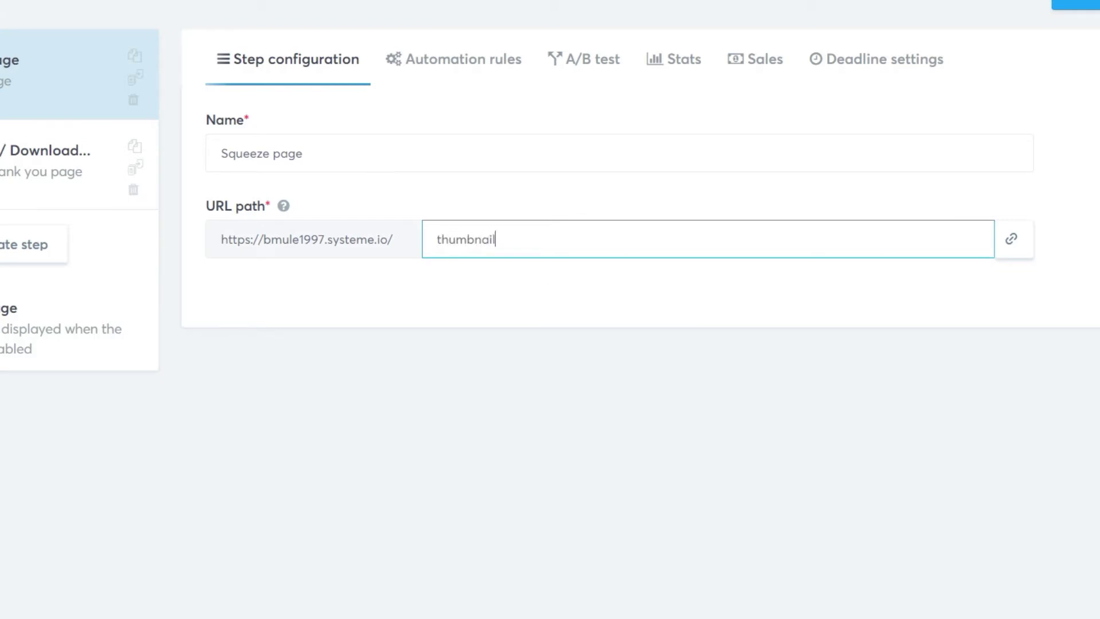
{"action": "key", "text": "Return"}
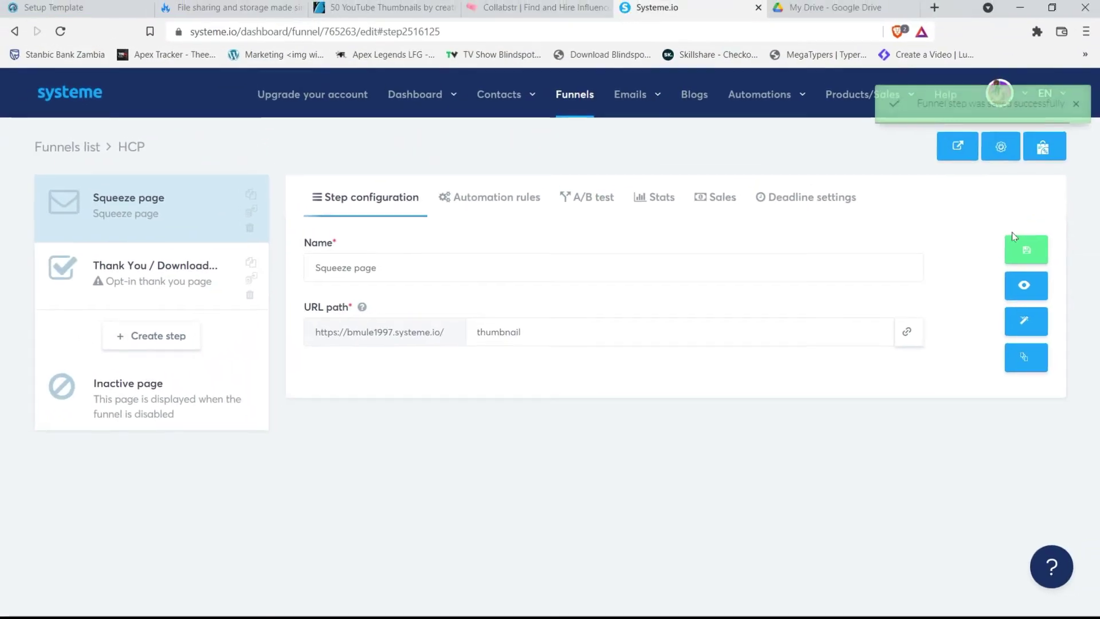
Replace the squeeze page headline with the title '50 YouTube Thumbnails' copied from the product page.
{"action": "left_click", "coordinate": [1025, 325]}
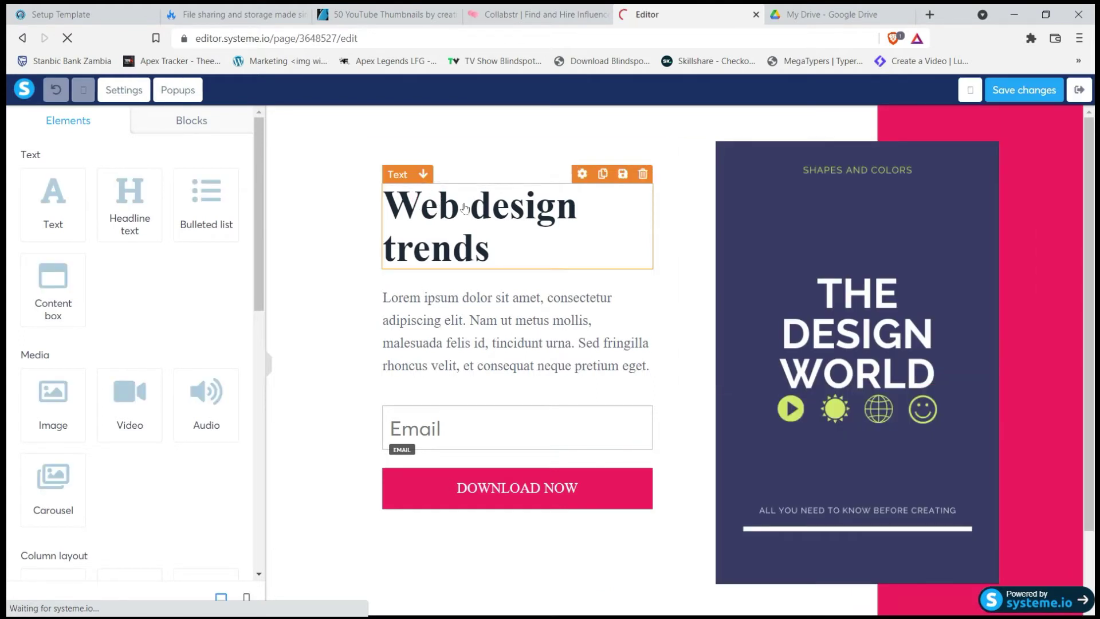
{"action": "left_click", "coordinate": [506, 220]}
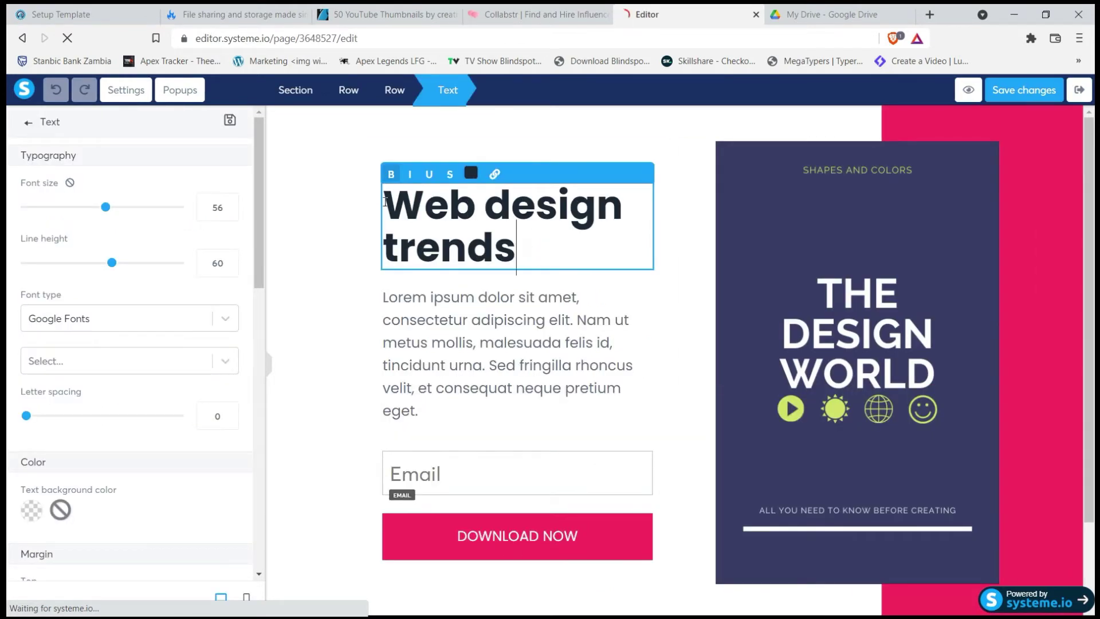
{"action": "left_click_drag", "start_coordinate": [533, 246], "coordinate": [381, 116]}
{"action": "left_click", "coordinate": [388, 15]}
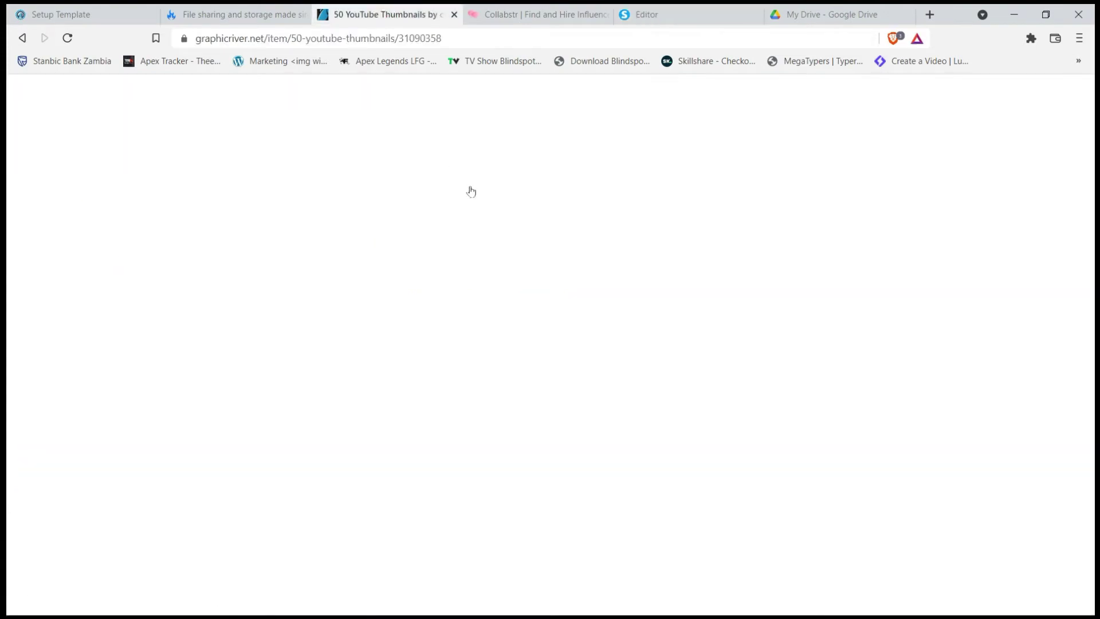
{"action": "scroll", "coordinate": [472, 269], "scroll_direction": "up", "scroll_amount": 15}
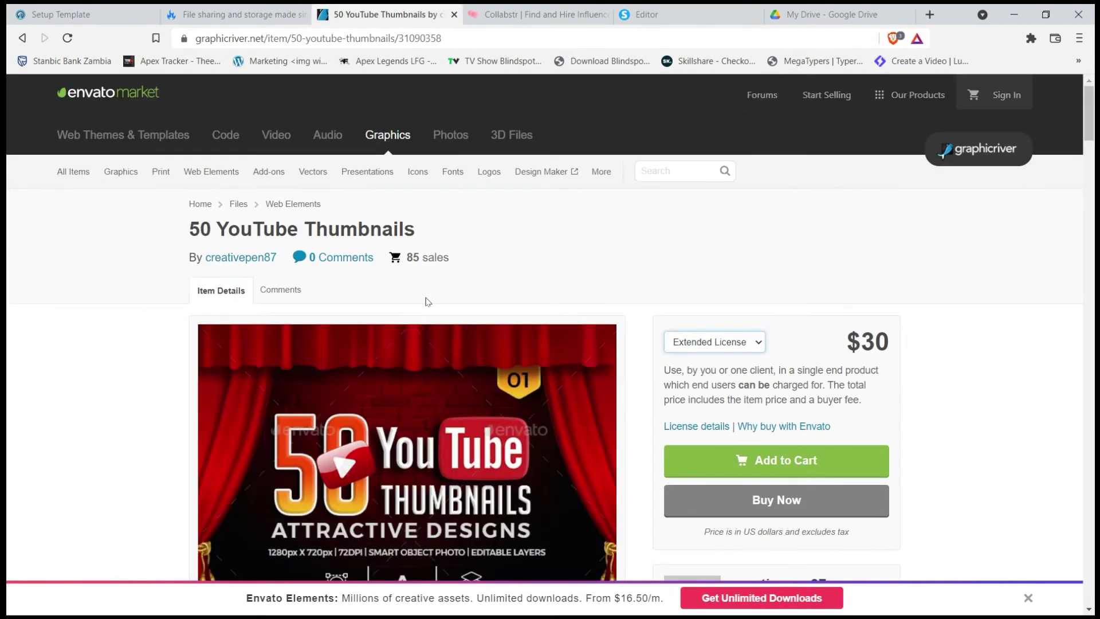
{"action": "left_click_drag", "start_coordinate": [192, 230], "coordinate": [427, 231]}
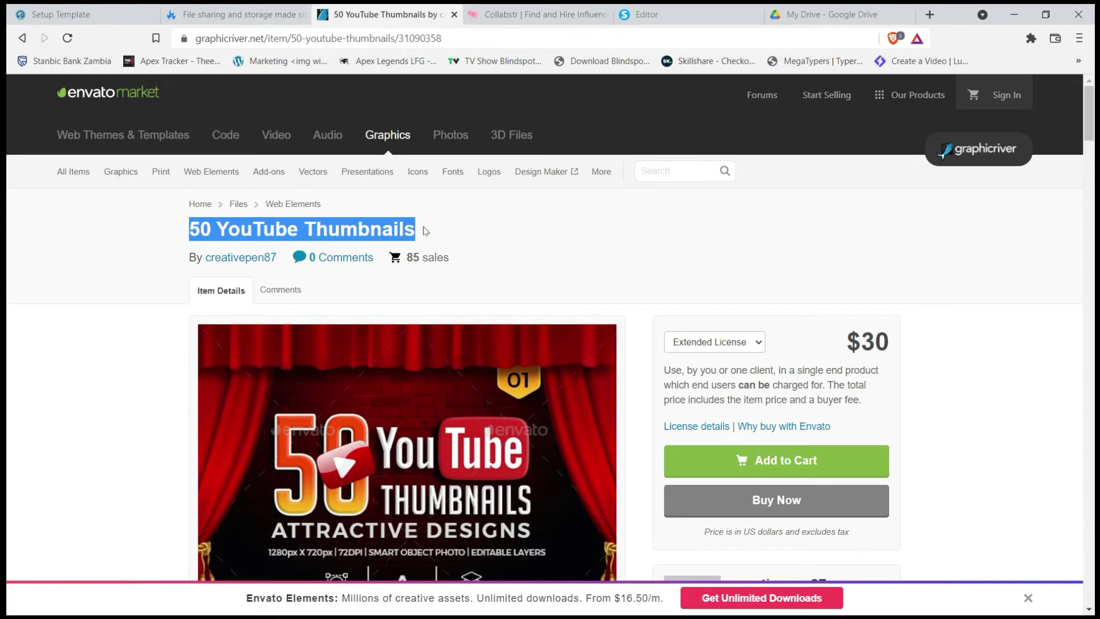
{"action": "right_click", "coordinate": [384, 232]}
{"action": "left_click", "coordinate": [418, 241]}
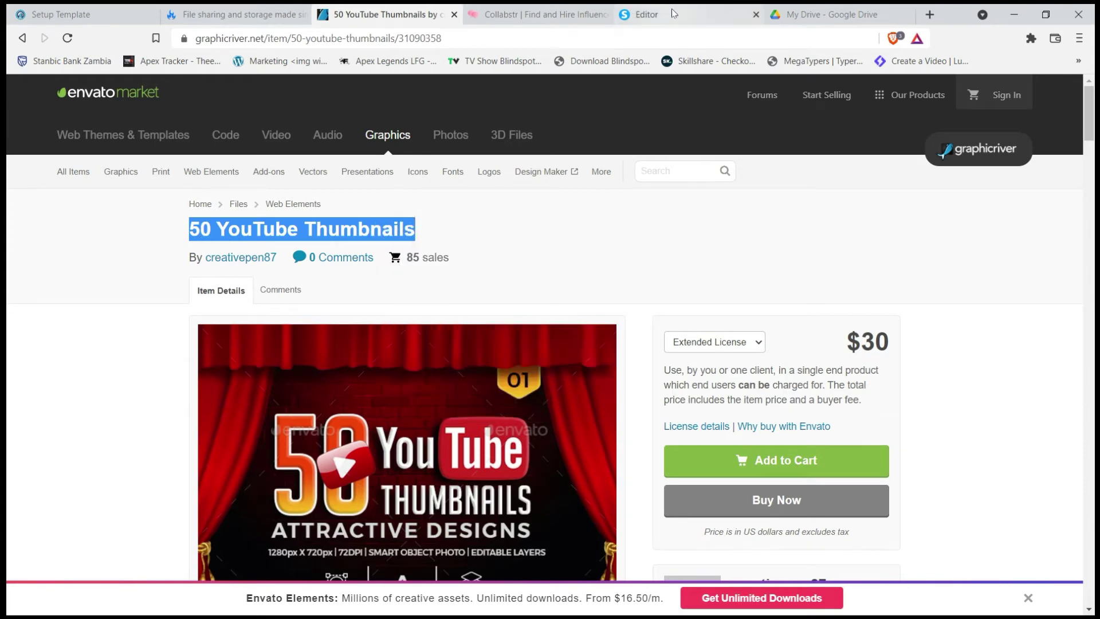
{"action": "left_click", "coordinate": [646, 14]}
{"action": "right_click", "coordinate": [481, 224]}
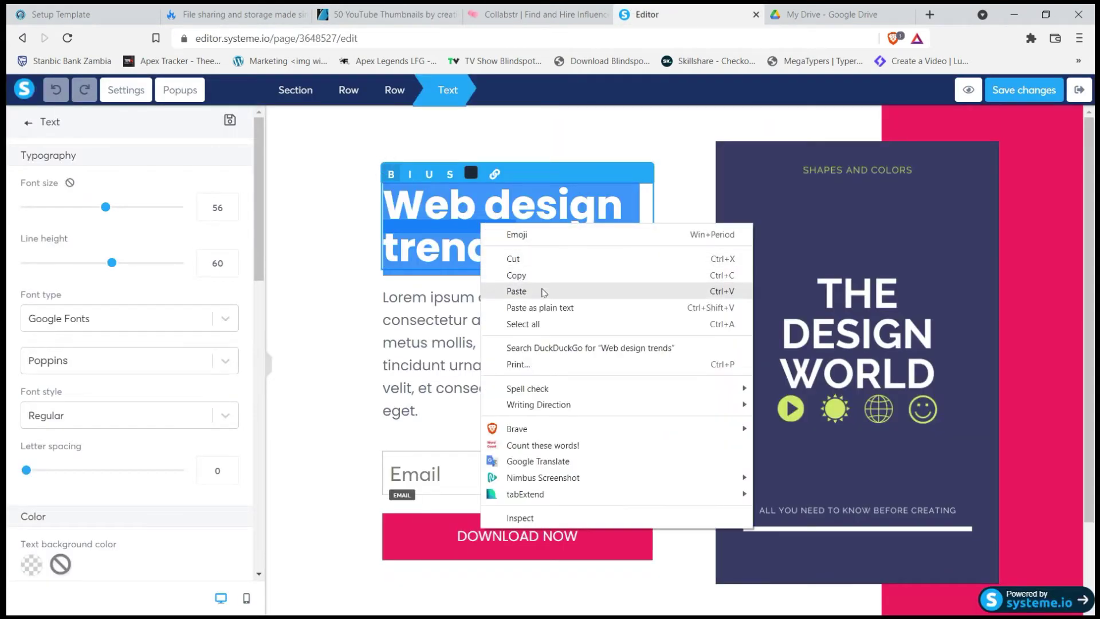
{"action": "left_click", "coordinate": [519, 290]}
Make the '50 YouTube Thumbnails' heading bold and deselect it.
{"action": "left_click", "coordinate": [390, 174]}
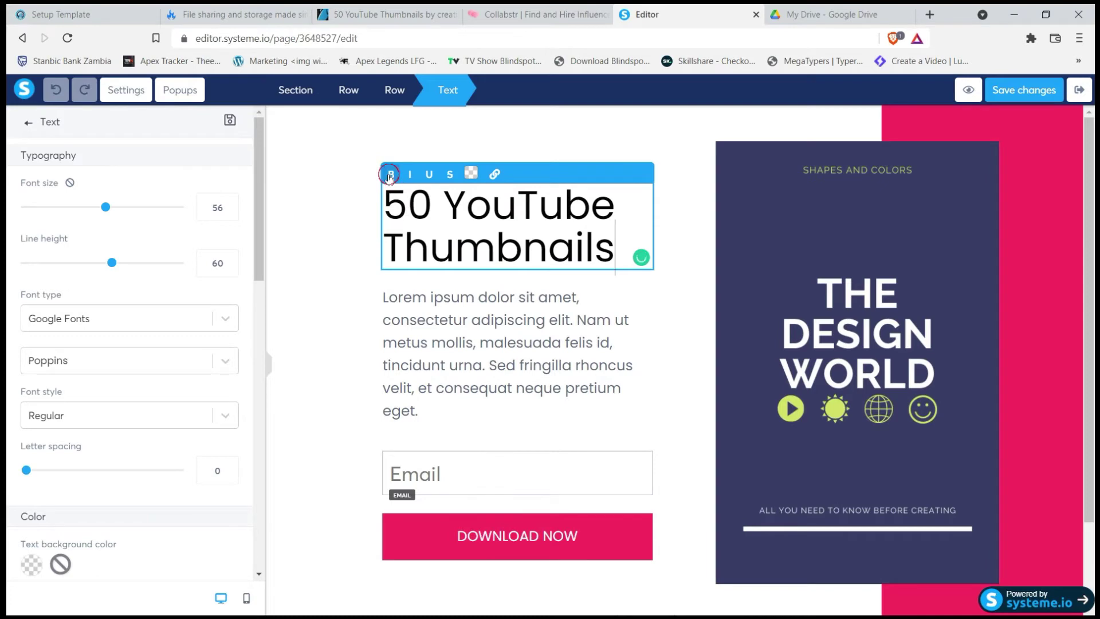
{"action": "left_click_drag", "start_coordinate": [616, 250], "coordinate": [383, 192]}
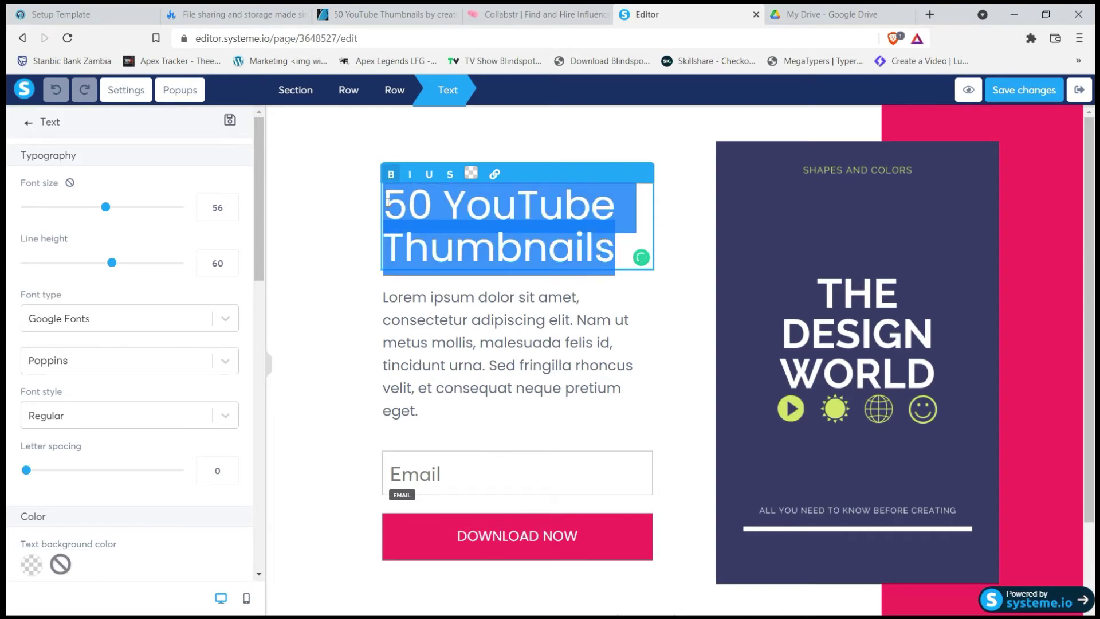
{"action": "left_click", "coordinate": [391, 173]}
{"action": "left_click", "coordinate": [325, 214]}
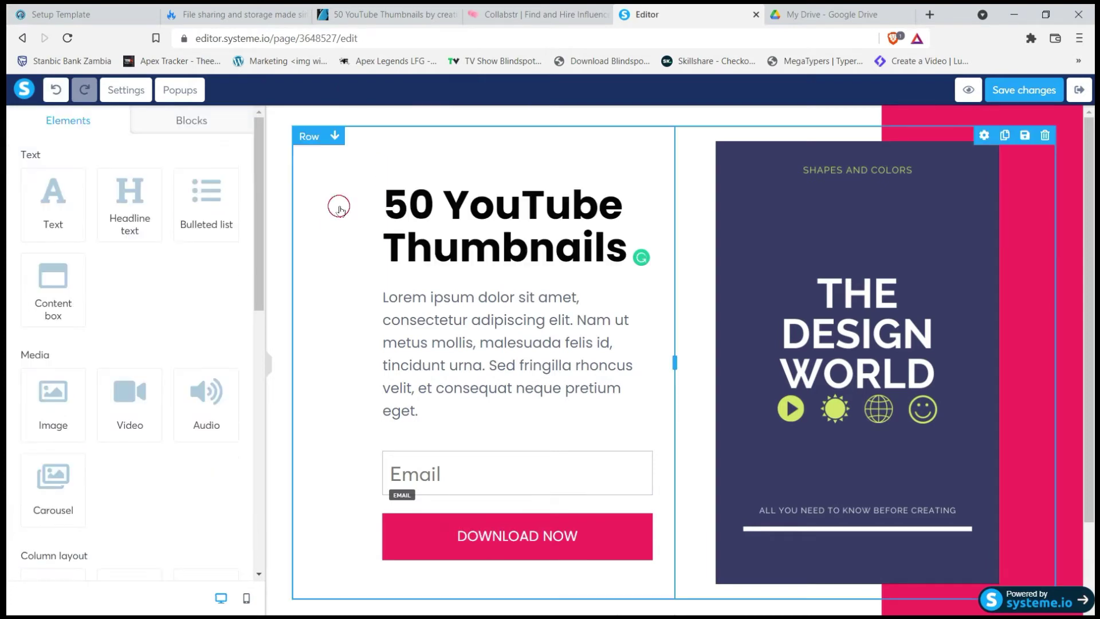
{"action": "left_click", "coordinate": [922, 262]}
{"action": "key", "text": "Escape"}
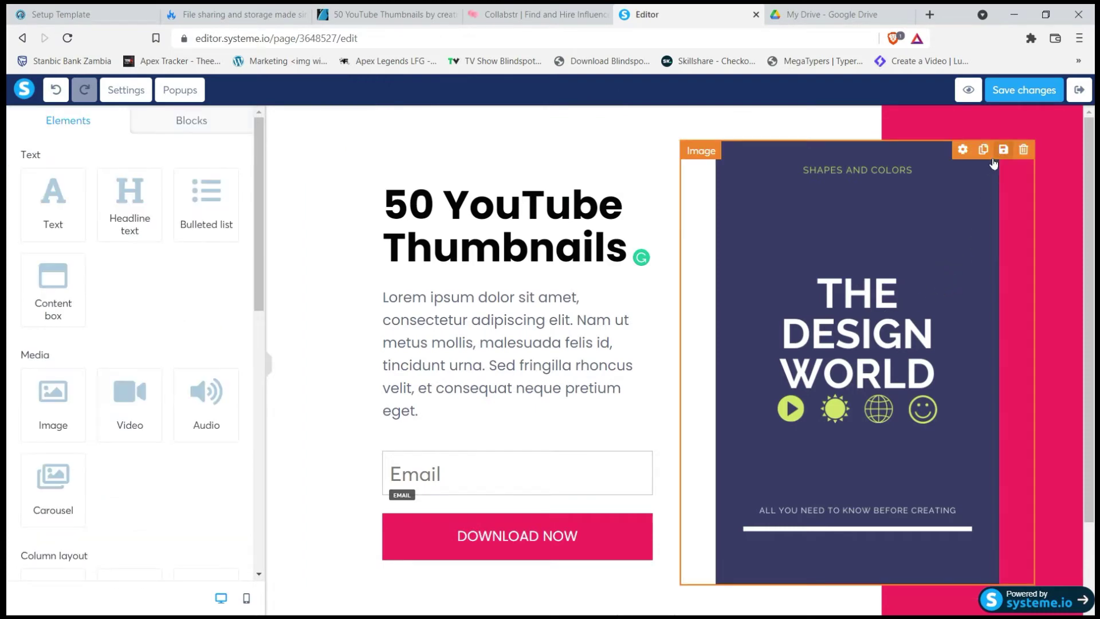
{"action": "left_click", "coordinate": [389, 14]}
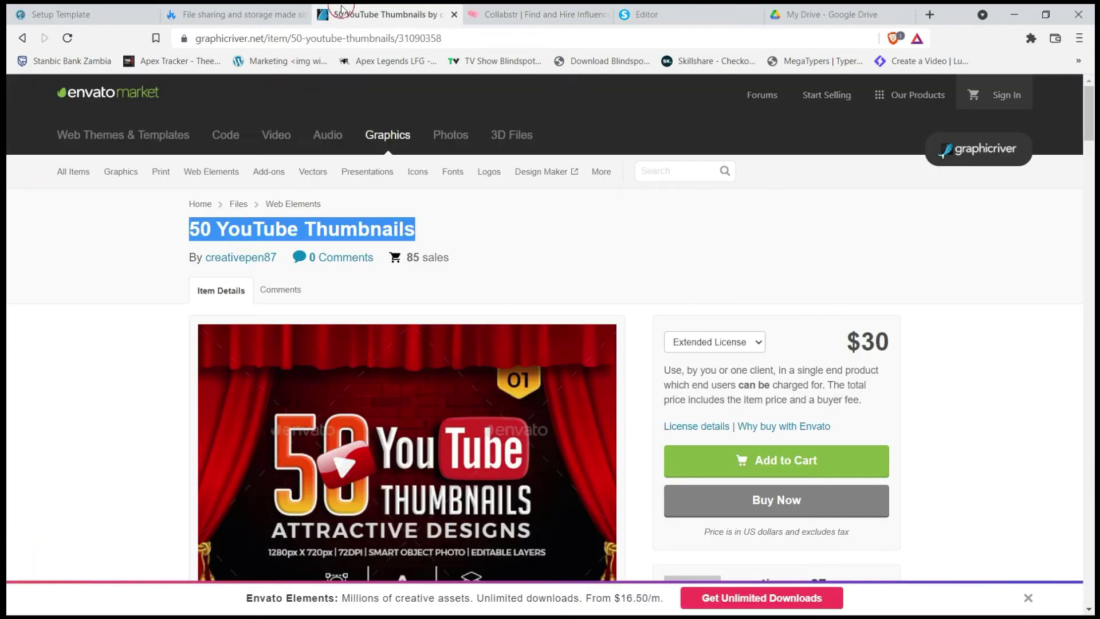
{"action": "scroll", "coordinate": [433, 442], "scroll_direction": "down", "scroll_amount": 3}
{"action": "scroll", "coordinate": [434, 439], "scroll_direction": "down", "scroll_amount": 3}
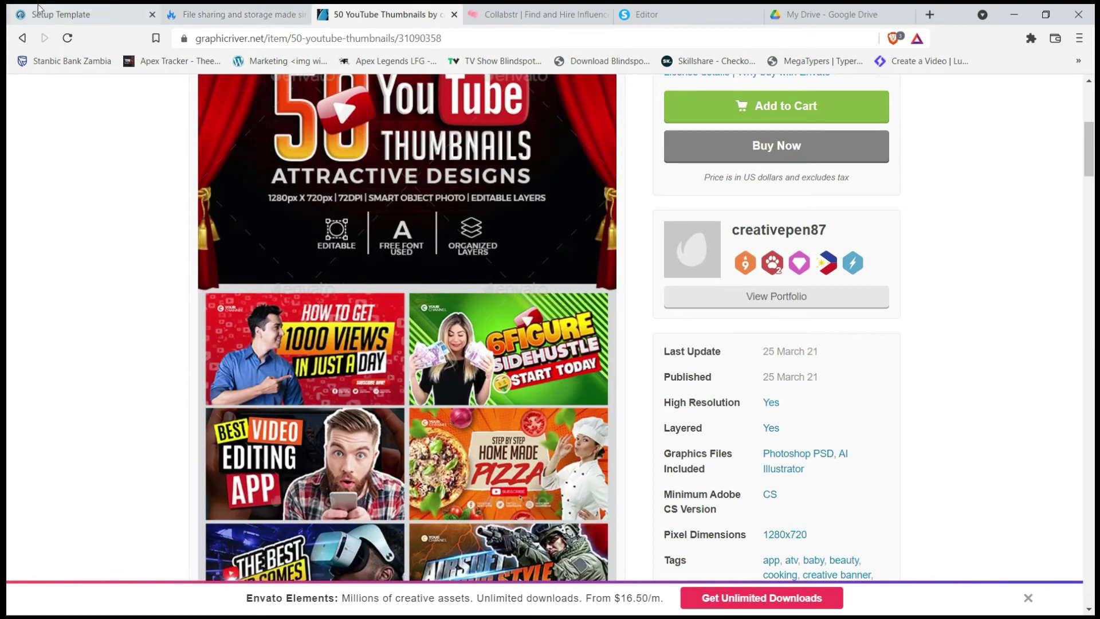
{"action": "left_click", "coordinate": [693, 14]}
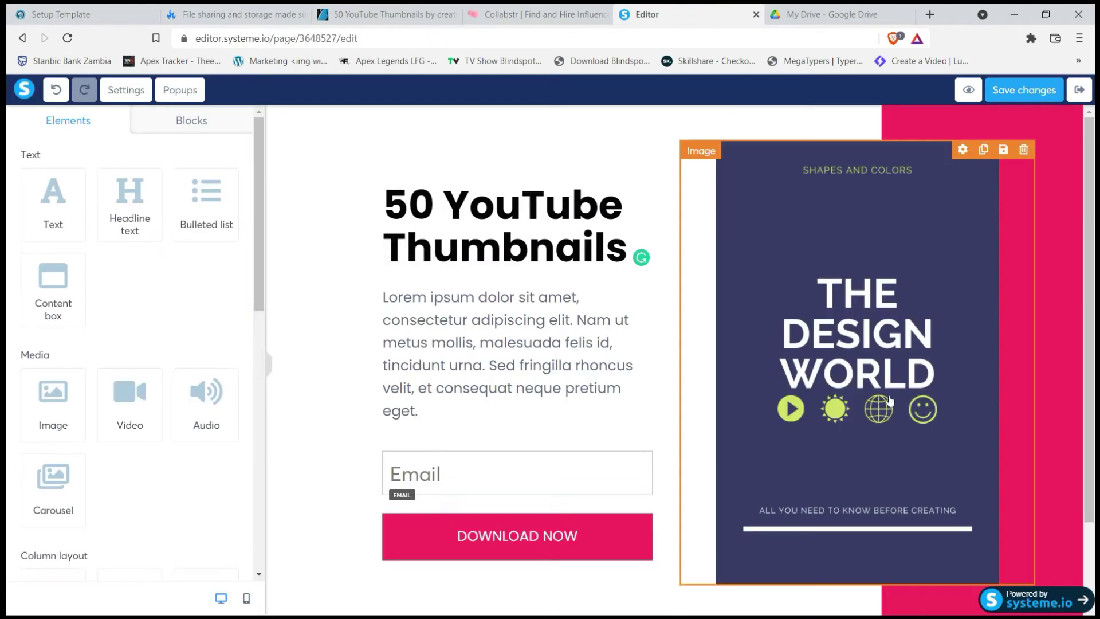
Replace the book cover image with the uploaded Mybanner.png from Your Images.
{"action": "left_click", "coordinate": [842, 301]}
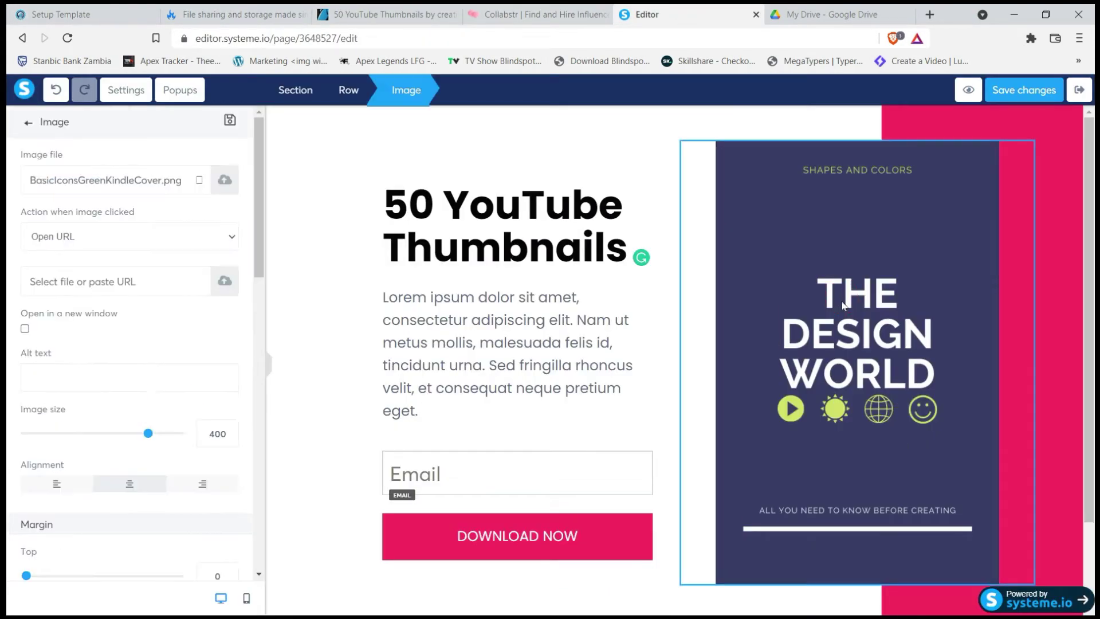
{"action": "left_click", "coordinate": [198, 179]}
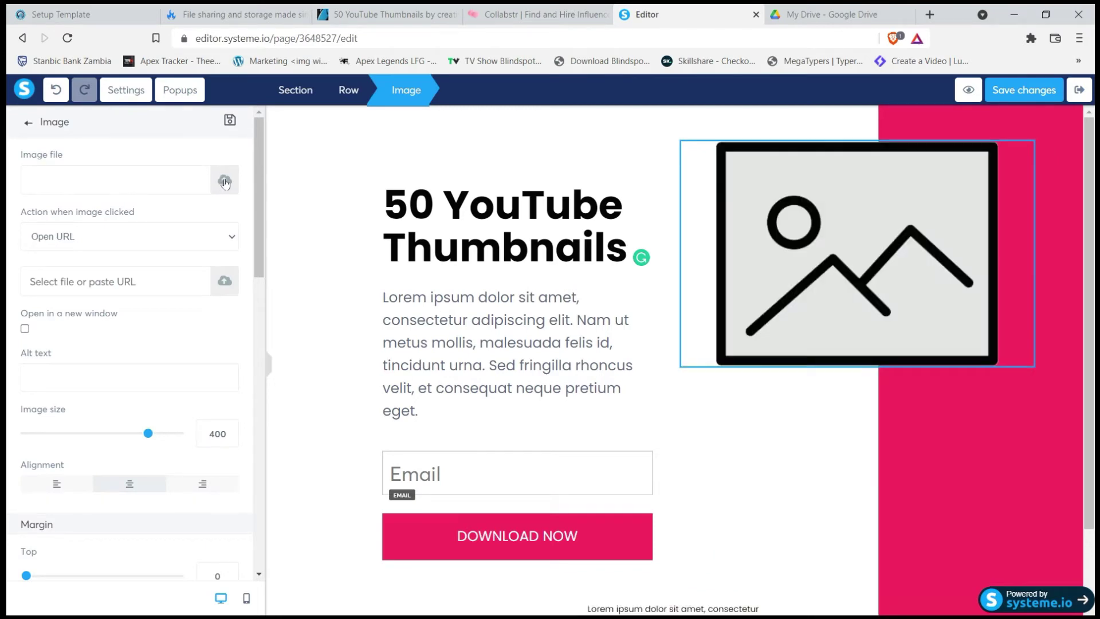
{"action": "left_click", "coordinate": [225, 182]}
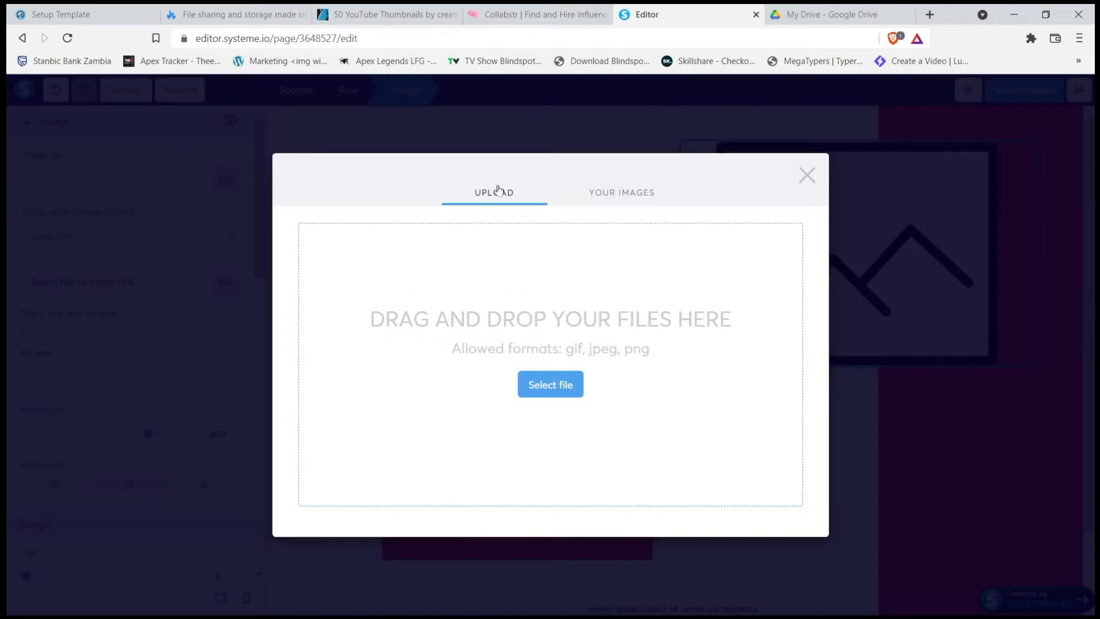
{"action": "left_click", "coordinate": [654, 178]}
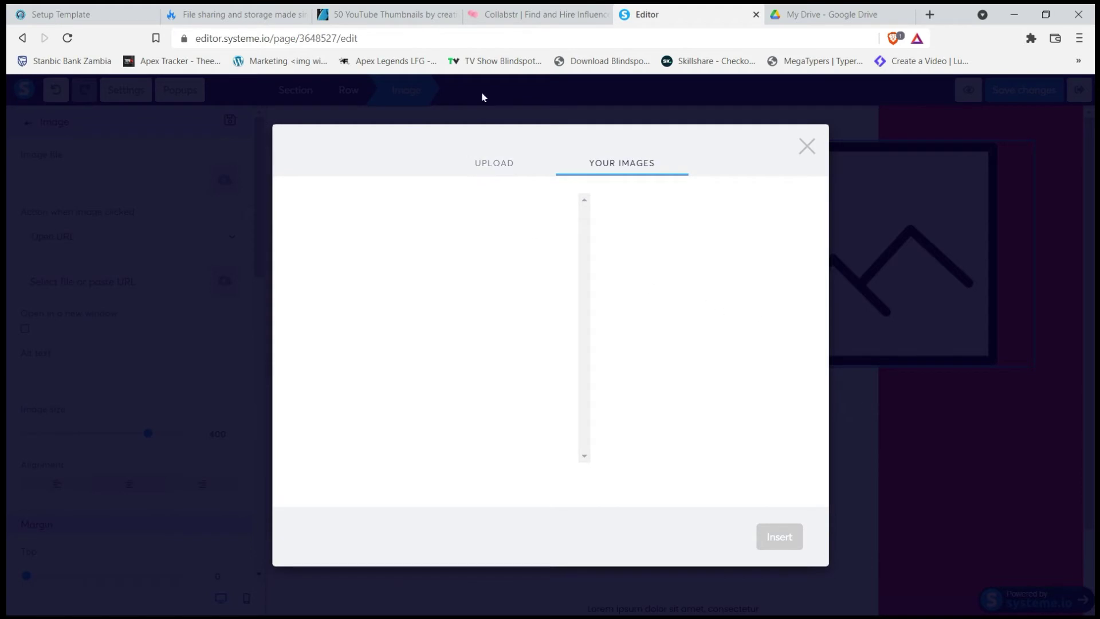
{"action": "left_click", "coordinate": [387, 15]}
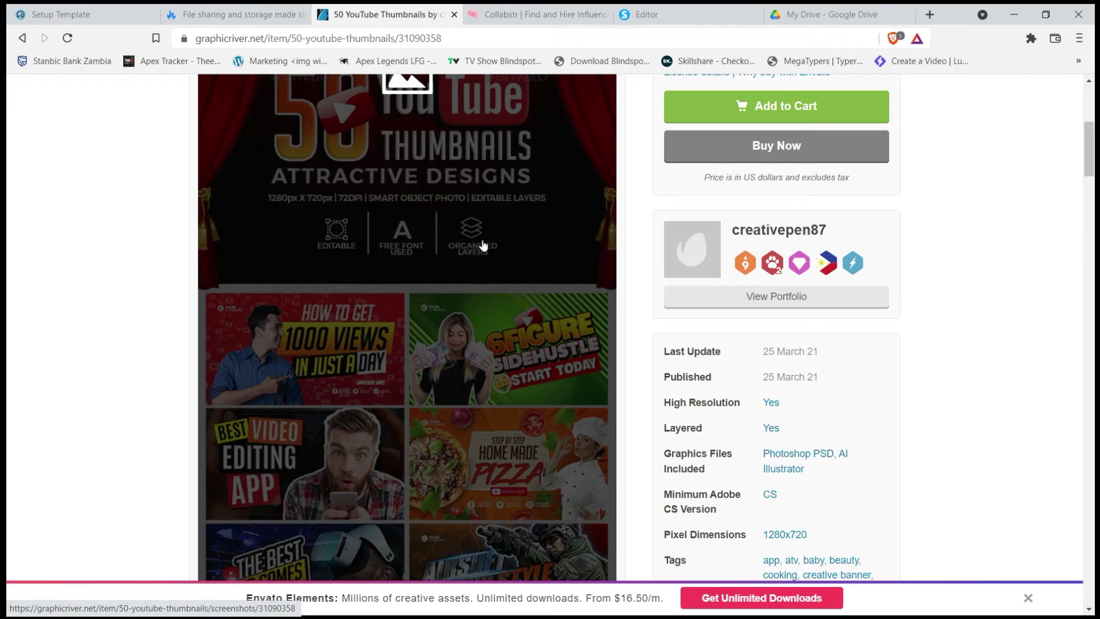
{"action": "left_click", "coordinate": [659, 14]}
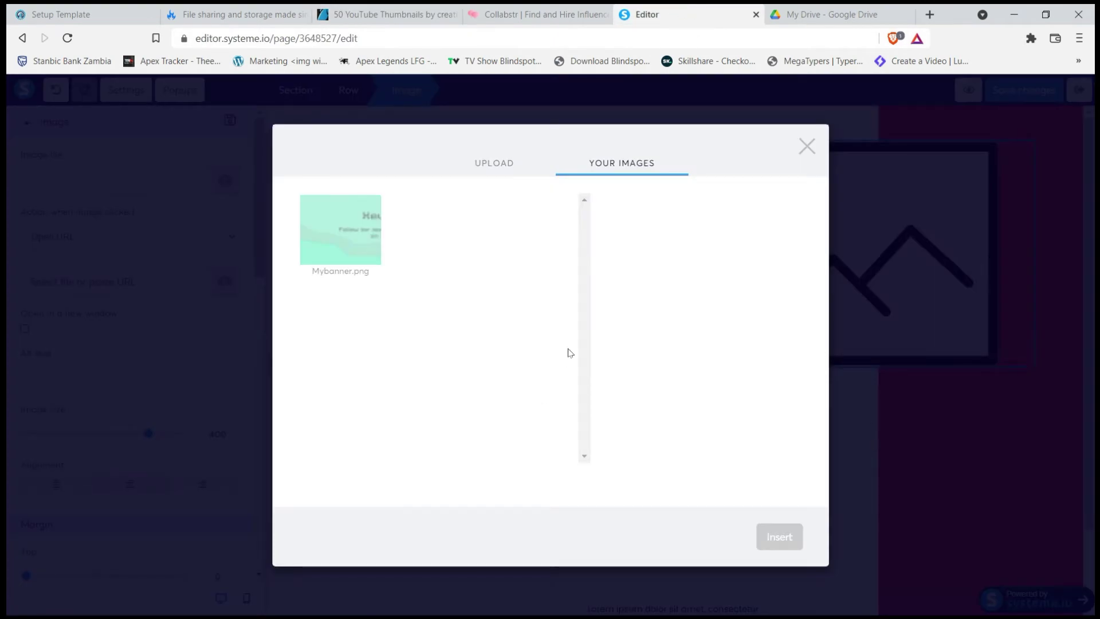
{"action": "left_click", "coordinate": [332, 239]}
{"action": "left_click", "coordinate": [780, 537]}
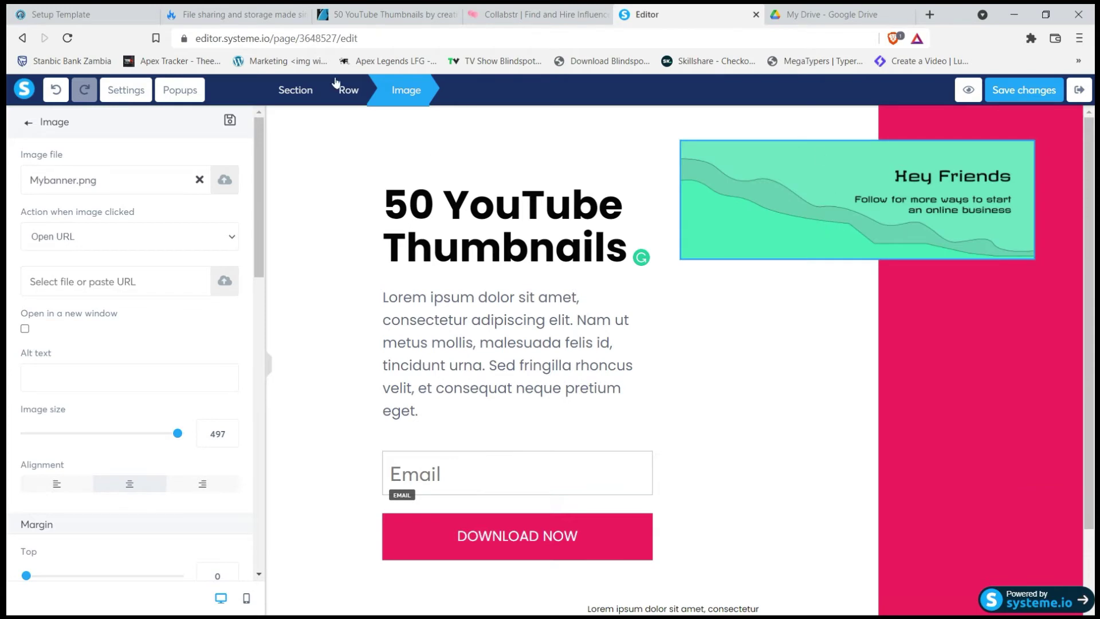
Glance at the GraphicRiver product page, then select the Lorem ipsum paragraph.
{"action": "left_click", "coordinate": [390, 14]}
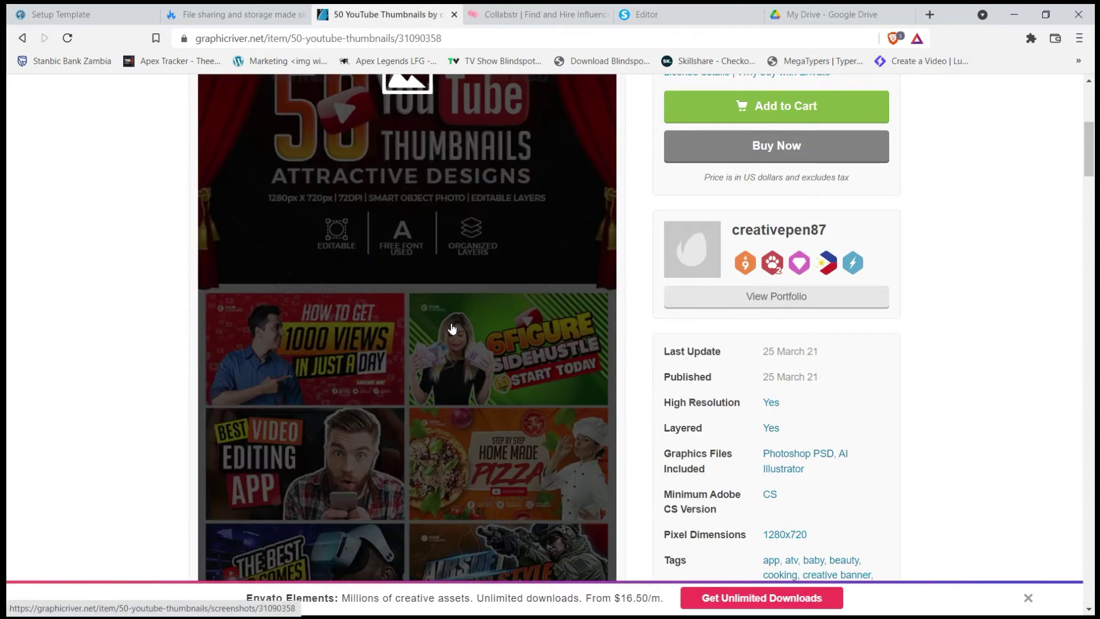
{"action": "left_click", "coordinate": [708, 14]}
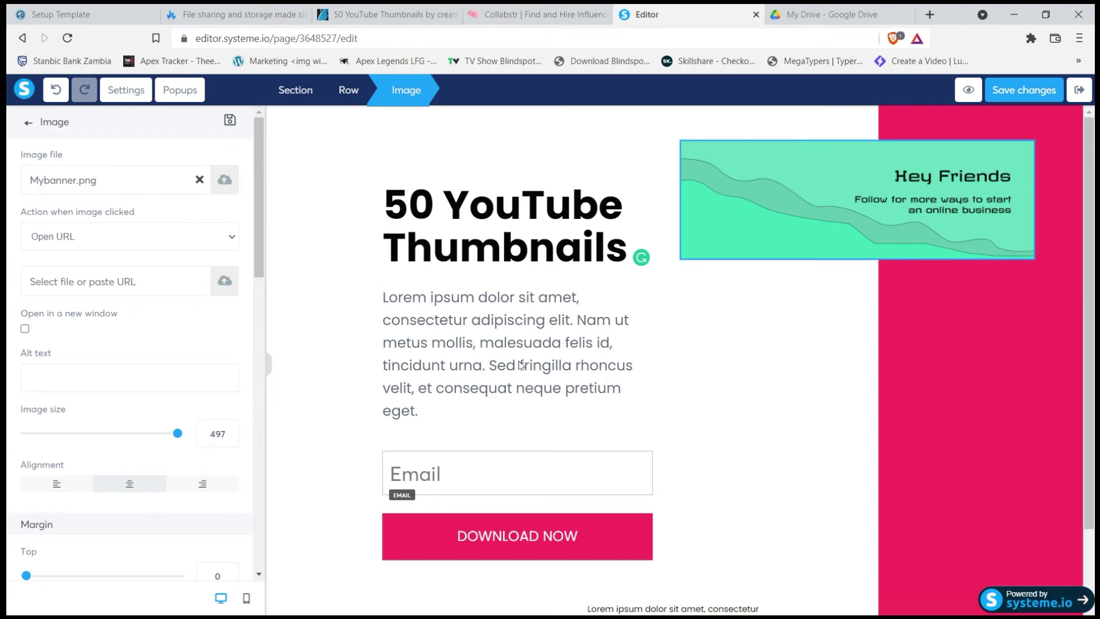
{"action": "left_click", "coordinate": [405, 303]}
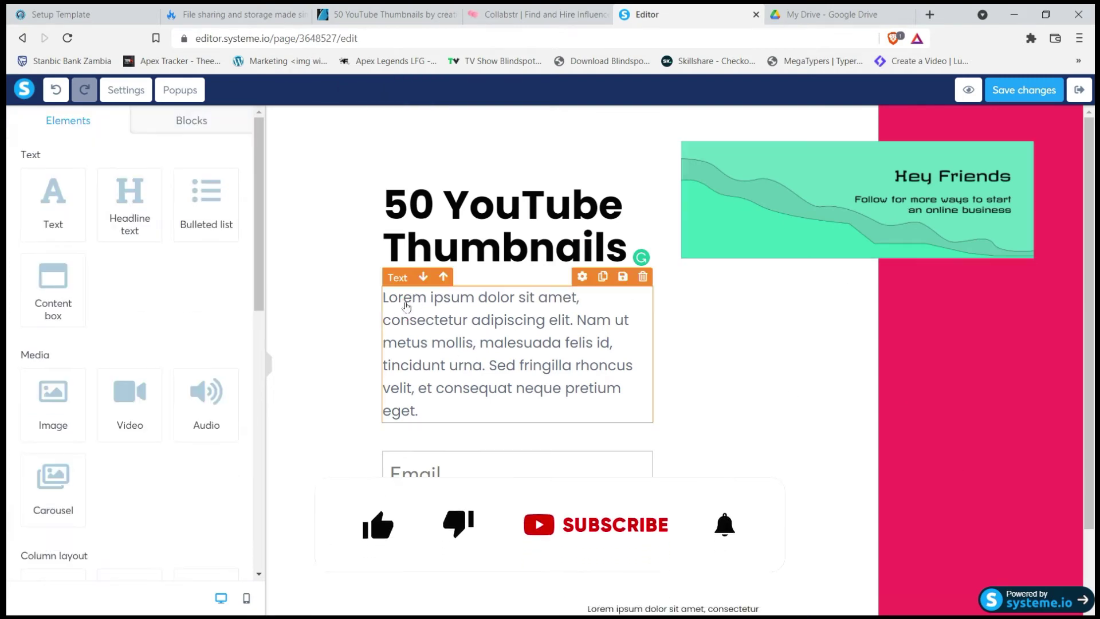
Copy the three product description paragraphs from the GraphicRiver page.
{"action": "left_click", "coordinate": [390, 14]}
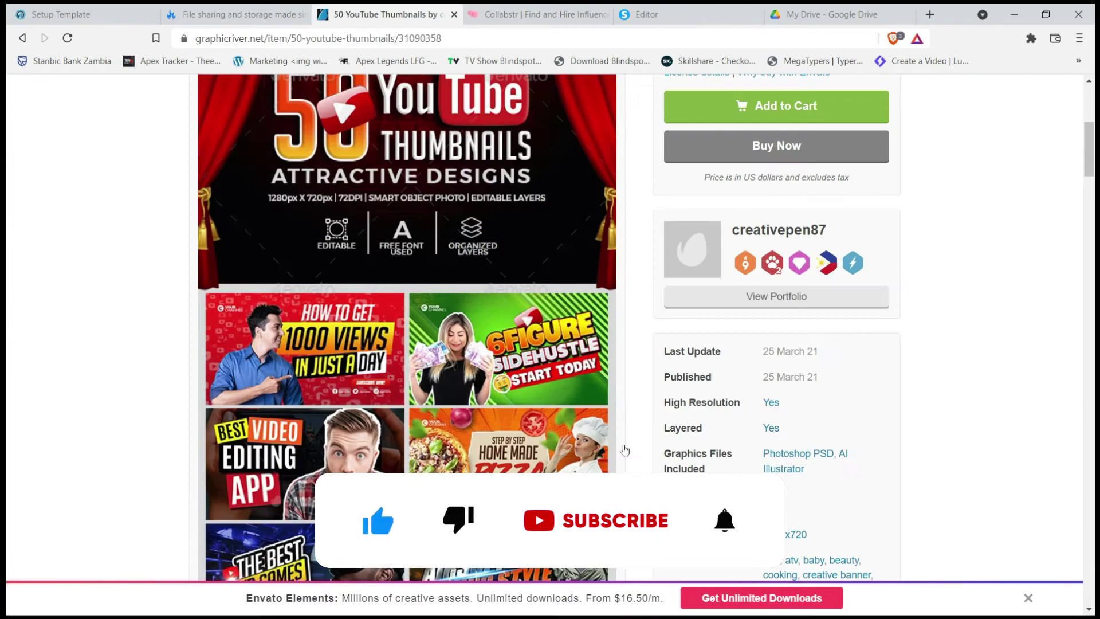
{"action": "scroll", "coordinate": [631, 459], "scroll_direction": "down", "scroll_amount": 10}
{"action": "scroll", "coordinate": [727, 463], "scroll_direction": "down", "scroll_amount": 15}
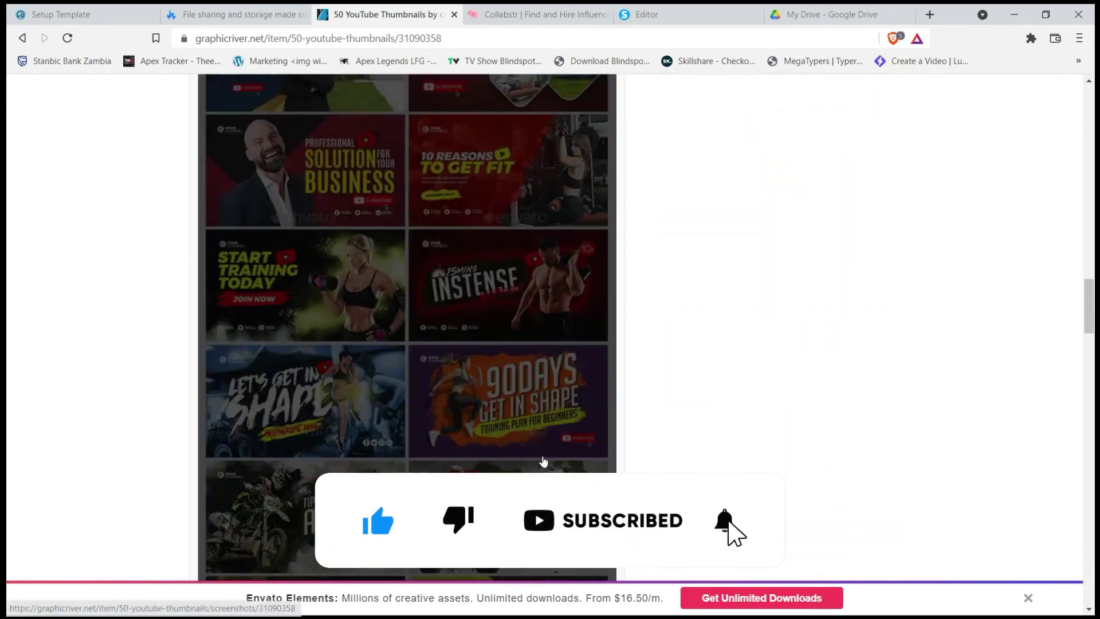
{"action": "scroll", "coordinate": [401, 344], "scroll_direction": "down", "scroll_amount": 12}
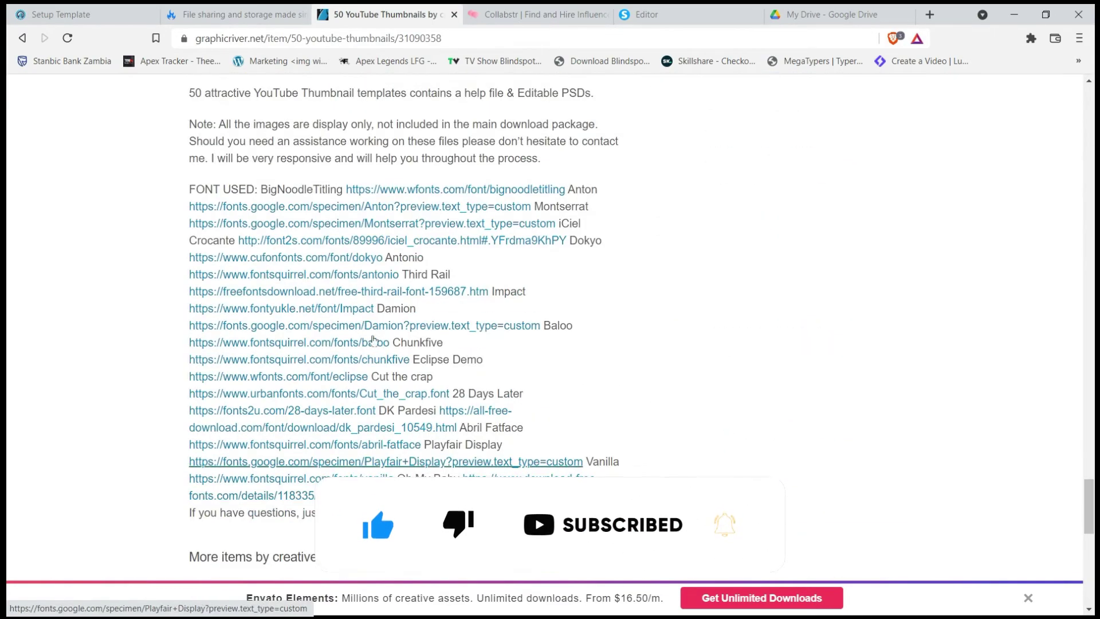
{"action": "scroll", "coordinate": [200, 267], "scroll_direction": "up", "scroll_amount": 3}
{"action": "left_click_drag", "start_coordinate": [189, 240], "coordinate": [578, 373]}
{"action": "right_click", "coordinate": [500, 342]}
{"action": "left_click", "coordinate": [516, 347]}
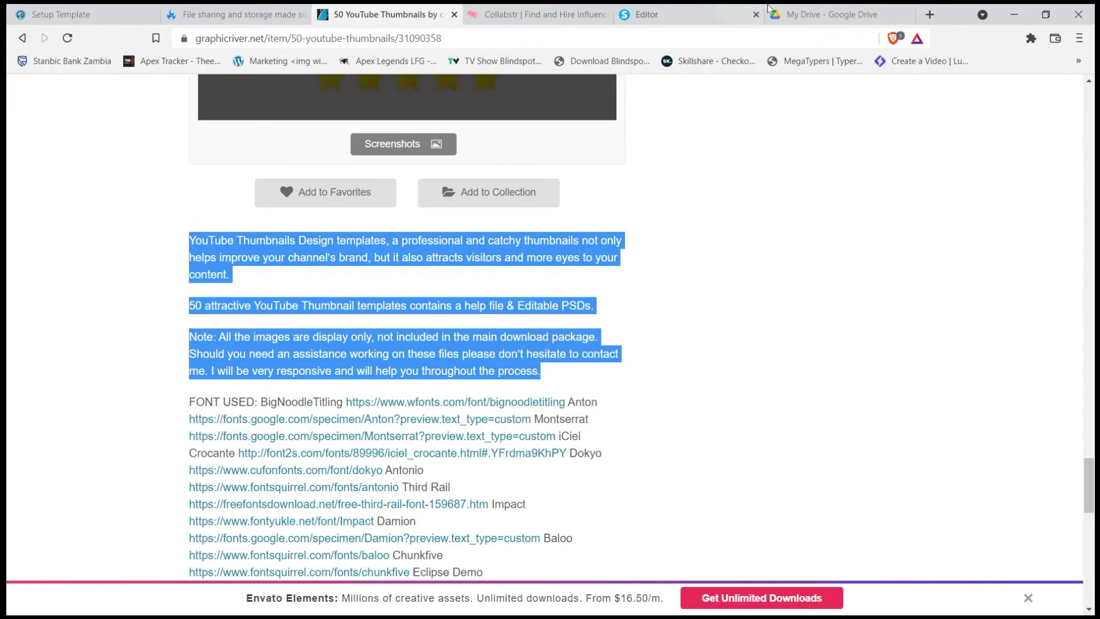
Paste the copied description over the Lorem ipsum paragraph in the editor.
{"action": "left_click", "coordinate": [688, 14]}
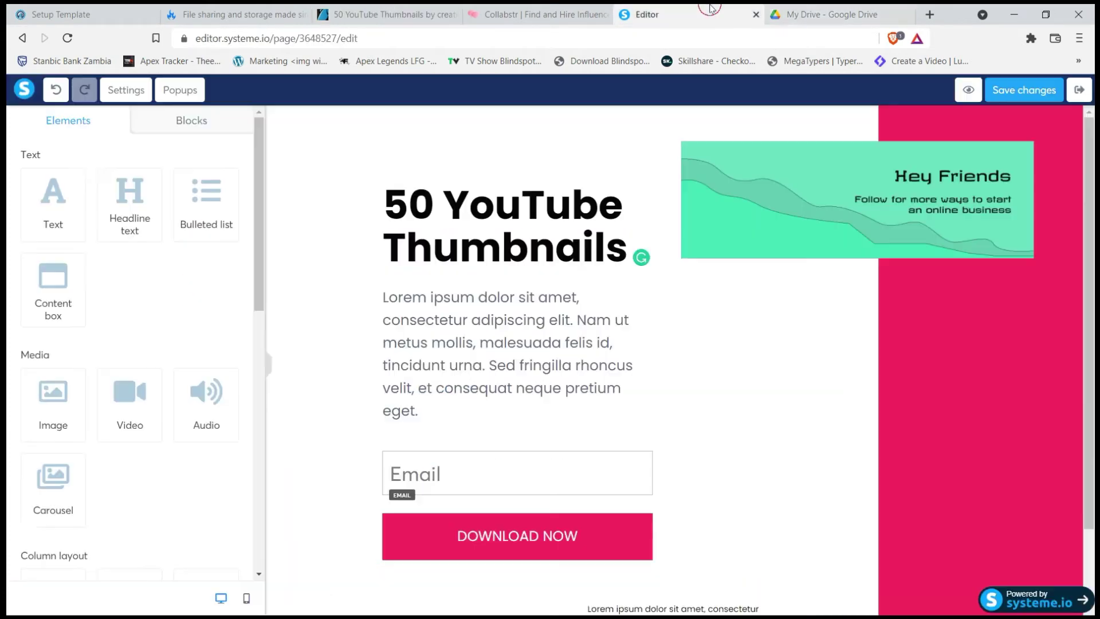
{"action": "left_click", "coordinate": [429, 405]}
{"action": "left_click_drag", "start_coordinate": [428, 405], "coordinate": [382, 292]}
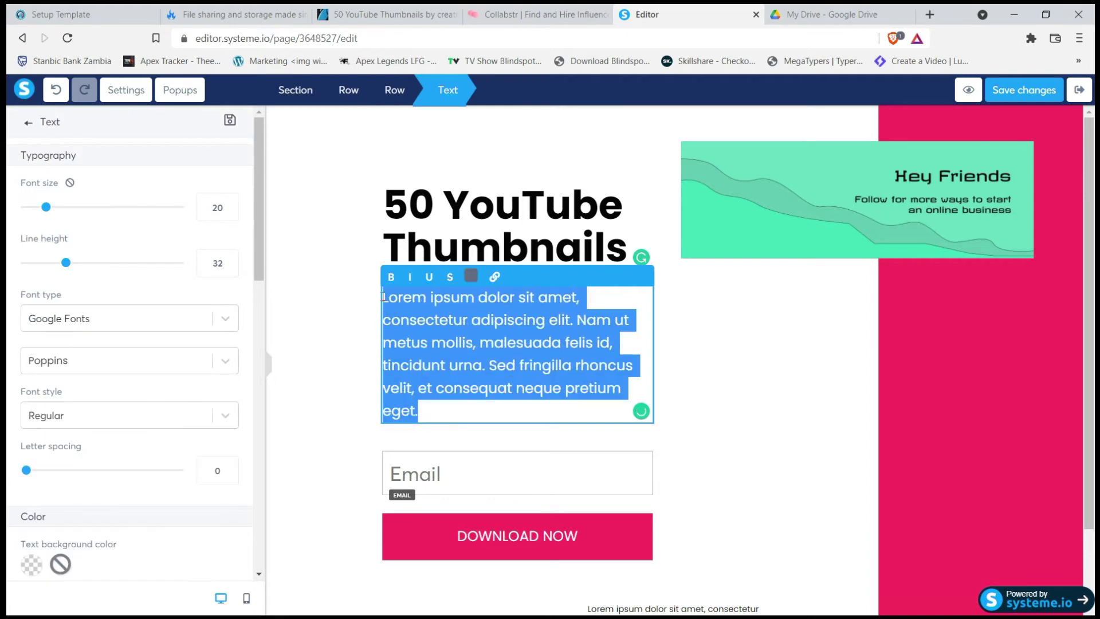
{"action": "right_click", "coordinate": [401, 307]}
{"action": "left_click", "coordinate": [445, 373]}
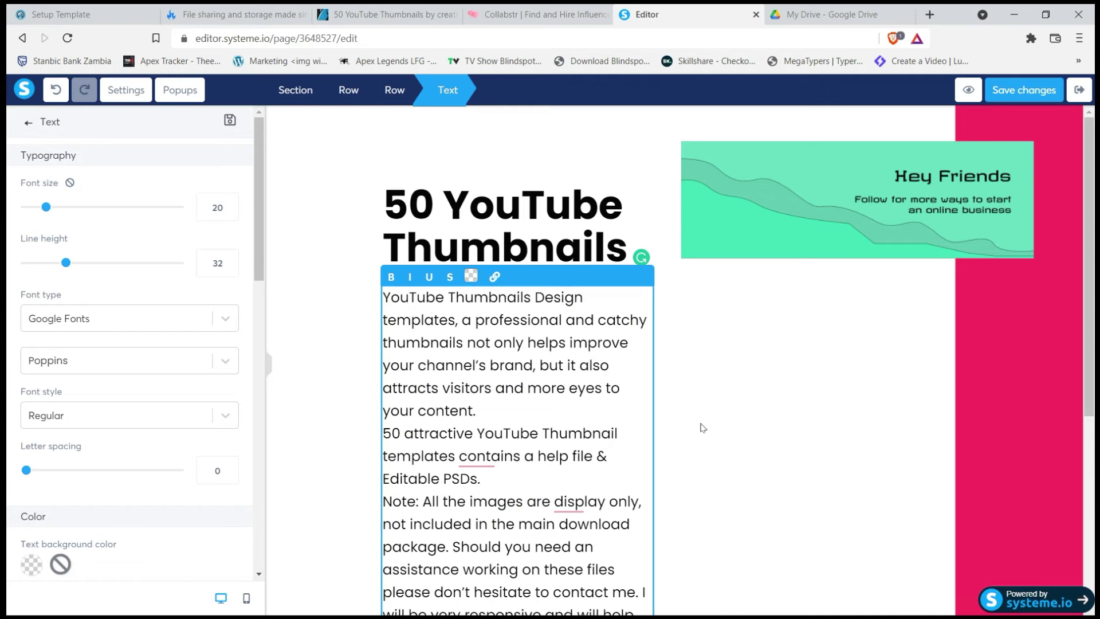
{"action": "scroll", "coordinate": [525, 428], "scroll_direction": "down", "scroll_amount": 4}
{"action": "scroll", "coordinate": [524, 427], "scroll_direction": "down", "scroll_amount": 2}
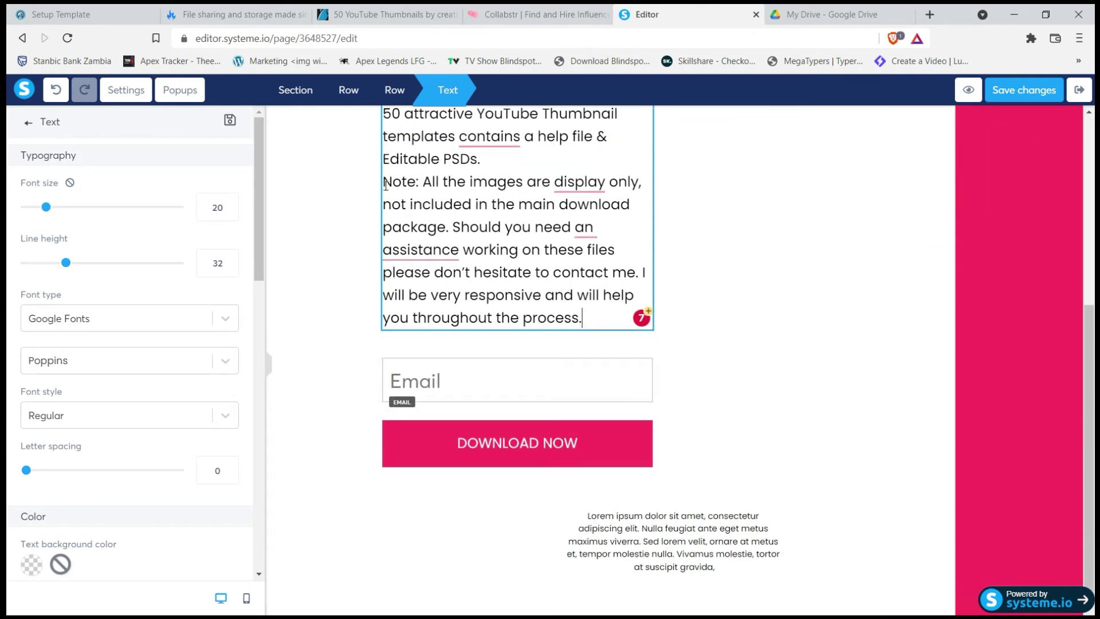
Open the Download Now button's settings and copy CPA Build's Global URI locker link.
{"action": "left_click", "coordinate": [442, 383]}
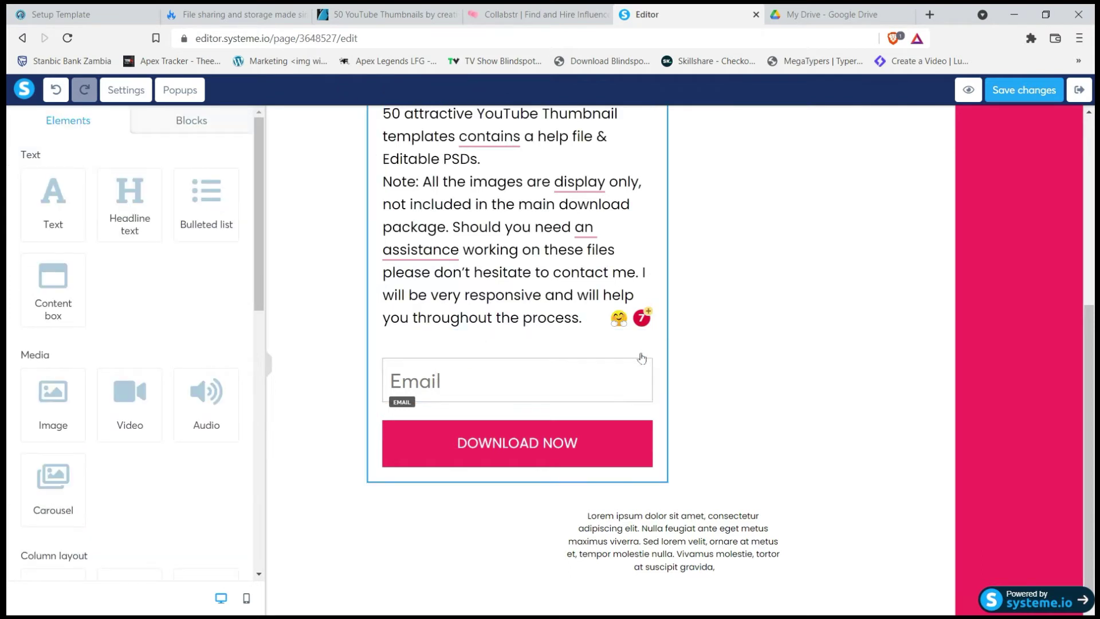
{"action": "left_click", "coordinate": [514, 446]}
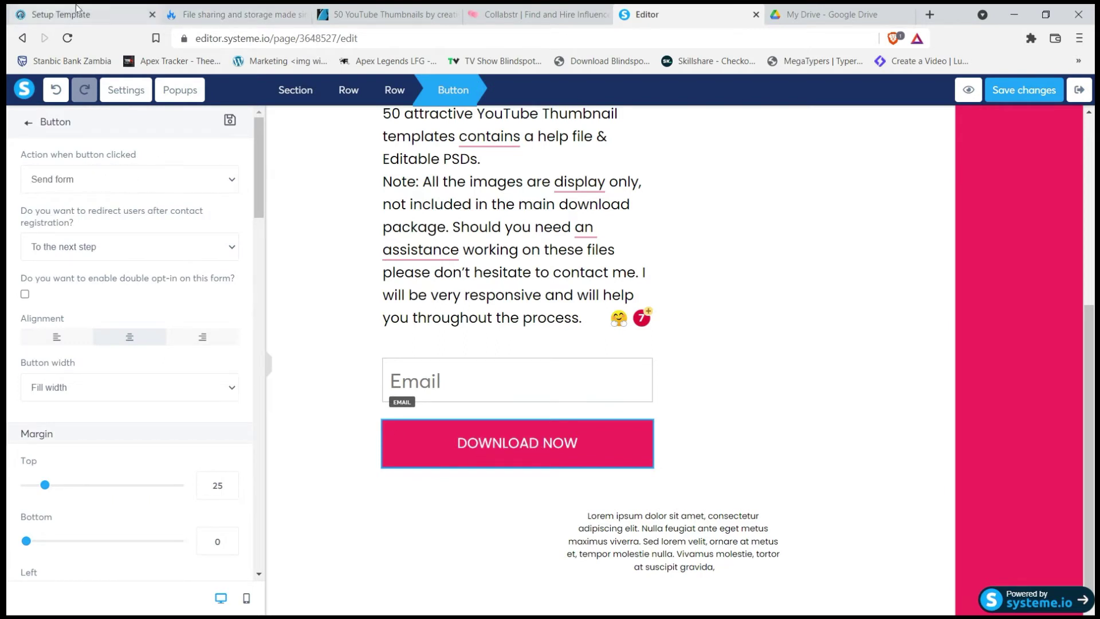
{"action": "left_click", "coordinate": [25, 18]}
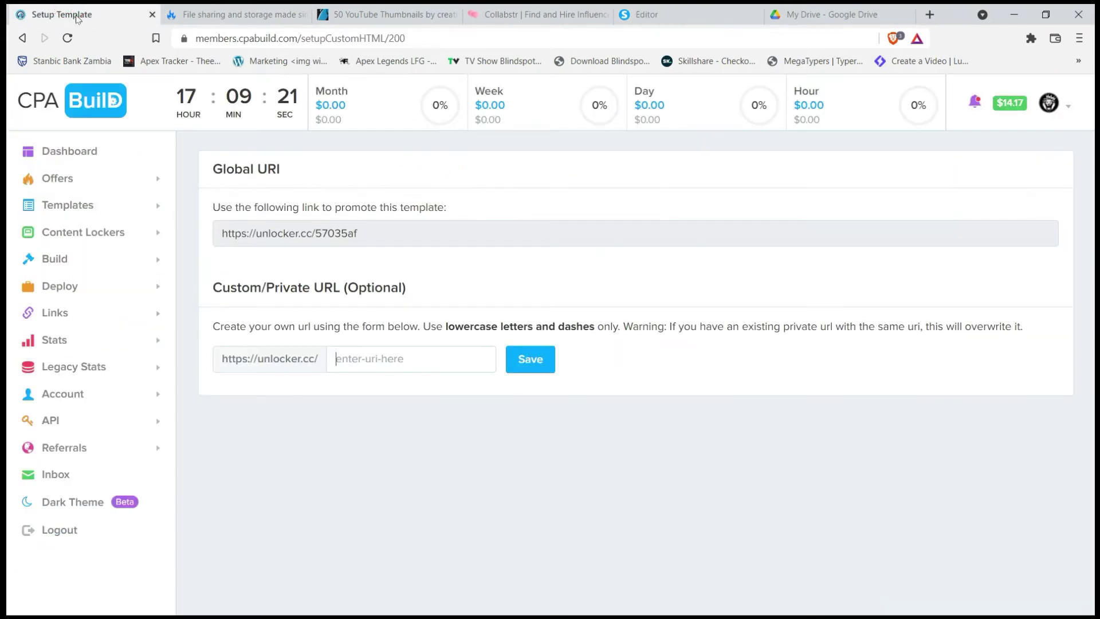
{"action": "left_click", "coordinate": [255, 235]}
{"action": "right_click", "coordinate": [302, 242]}
{"action": "left_click", "coordinate": [314, 257]}
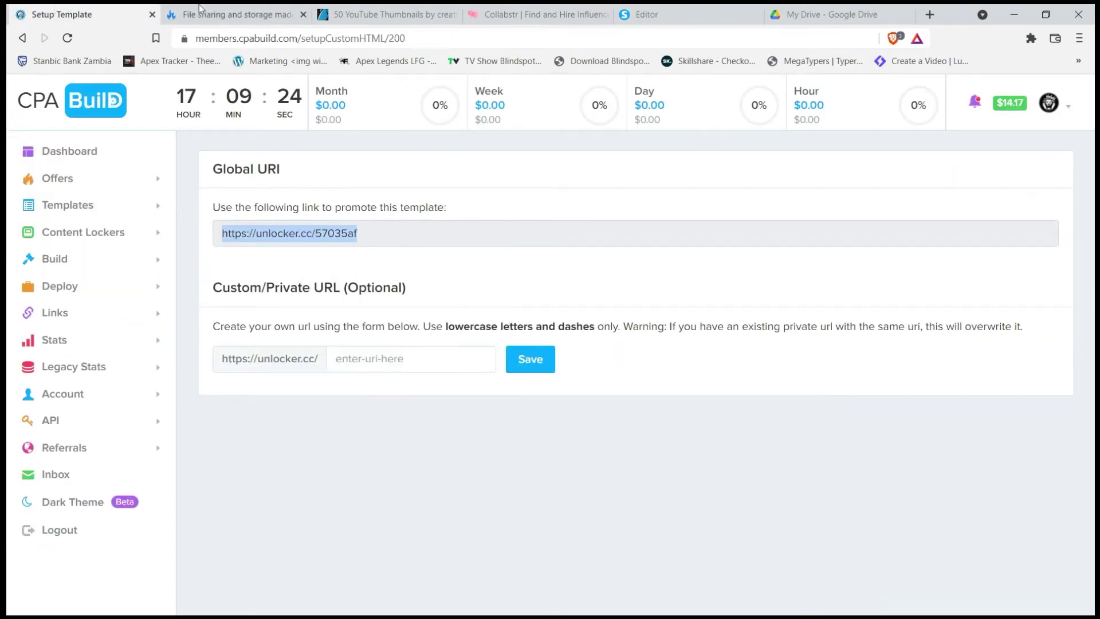
{"action": "left_click", "coordinate": [627, 11]}
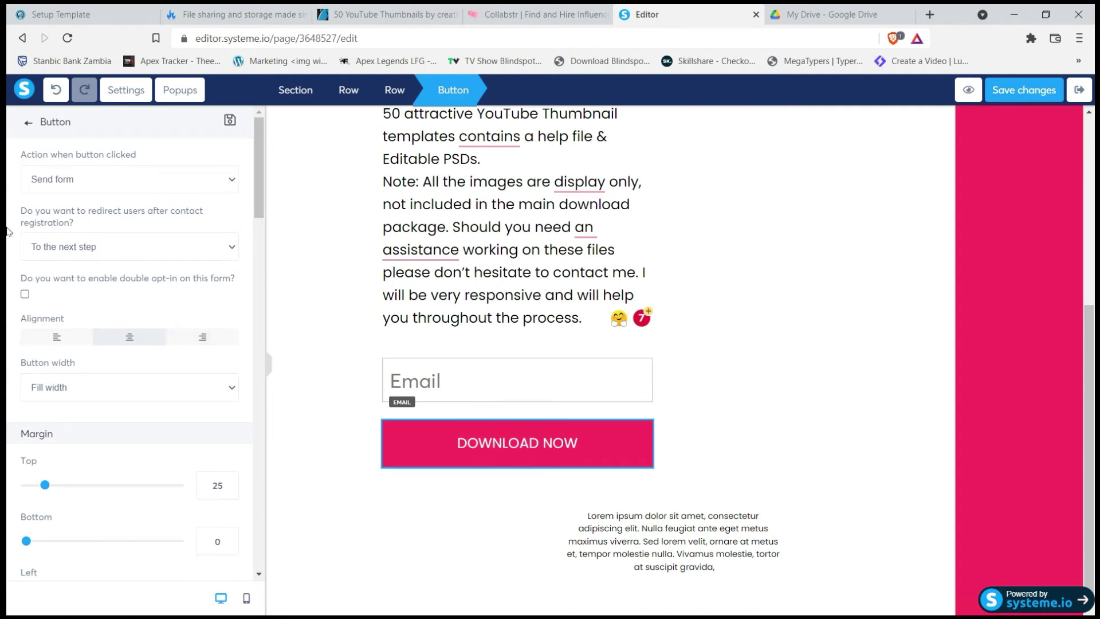
Set the button action to Open URL and paste the locker link into its URL field.
{"action": "left_click", "coordinate": [58, 184]}
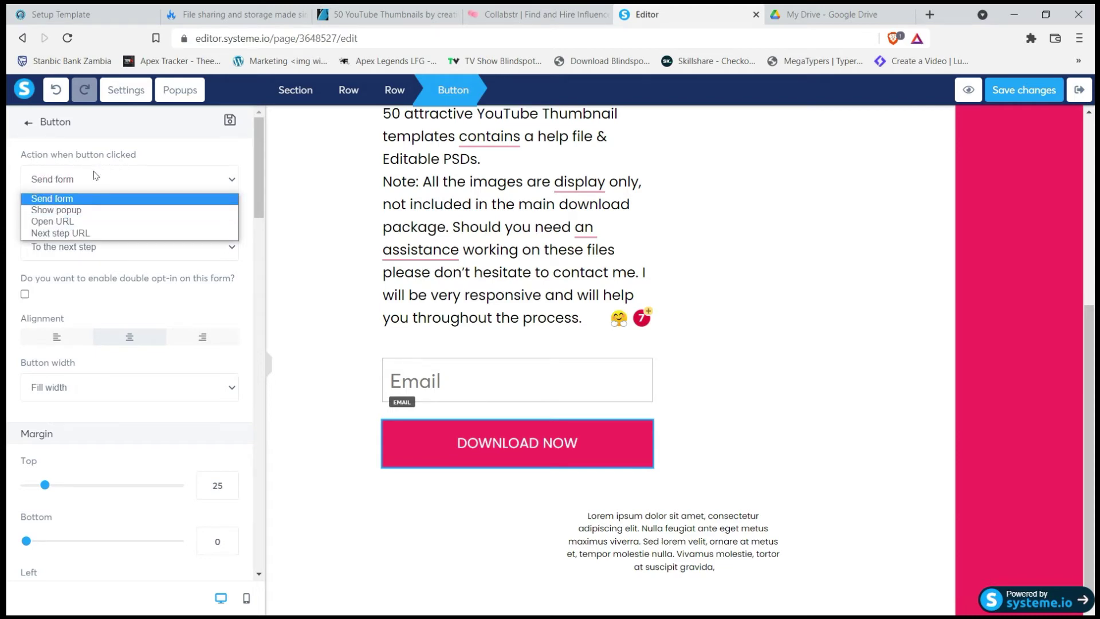
{"action": "left_click", "coordinate": [59, 224]}
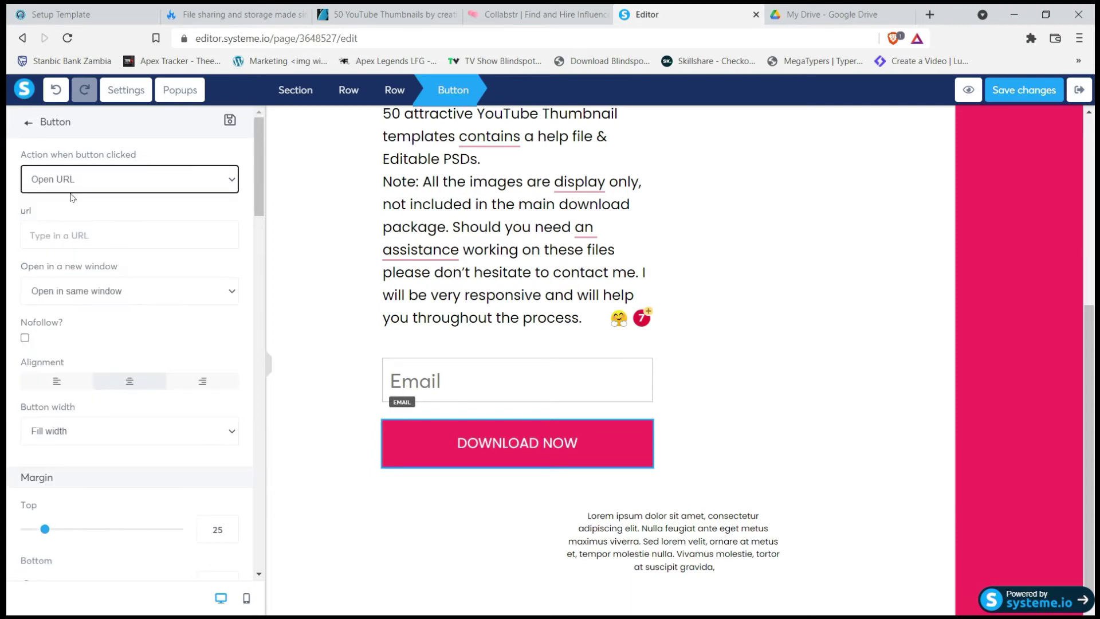
{"action": "left_click", "coordinate": [64, 232]}
{"action": "right_click", "coordinate": [65, 234]}
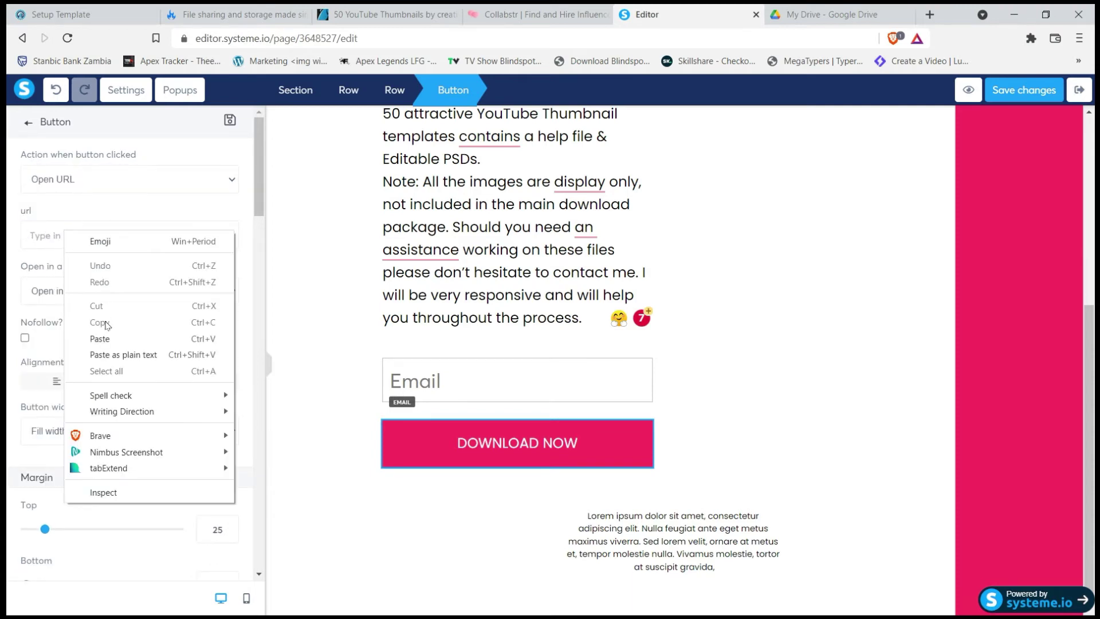
{"action": "left_click", "coordinate": [100, 338]}
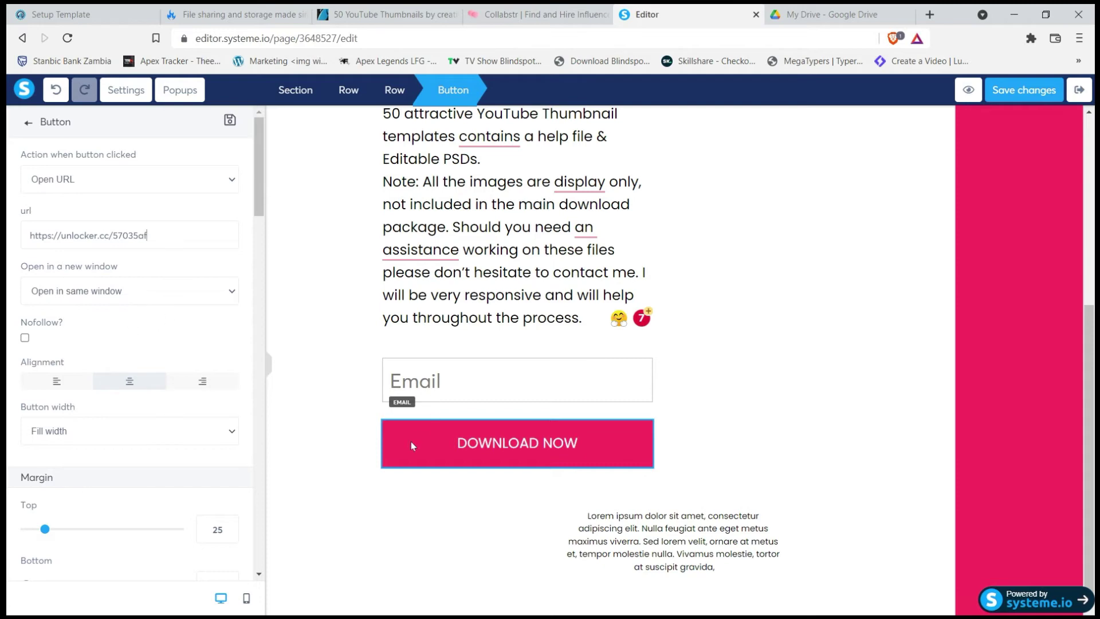
Save the squeeze page changes and open the page at its public thumbnail address.
{"action": "left_click", "coordinate": [1025, 89]}
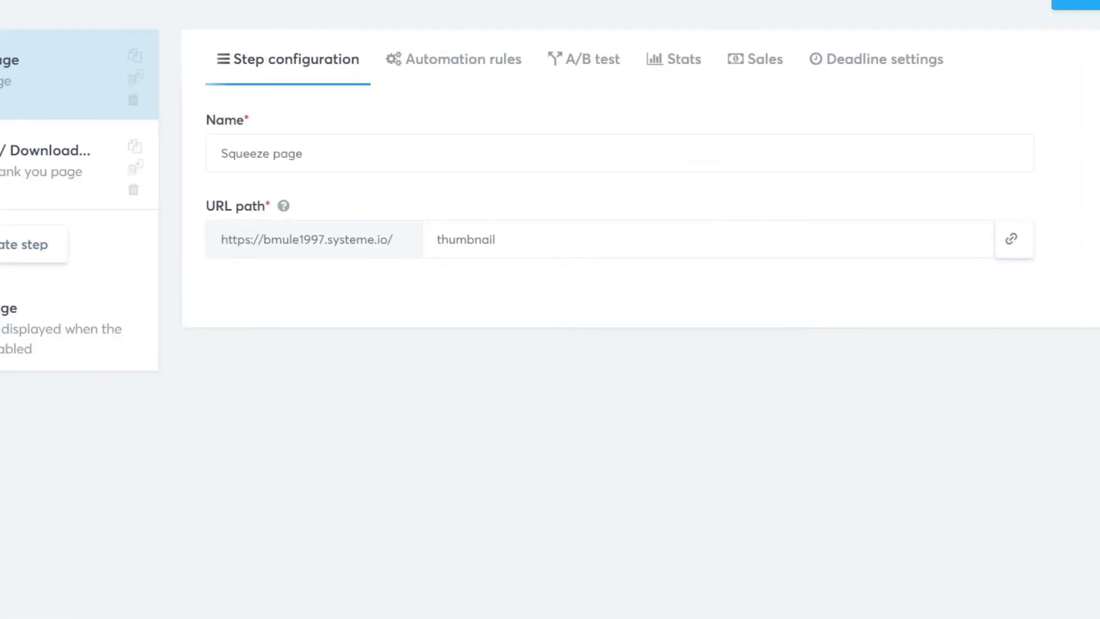
{"action": "left_click", "coordinate": [1016, 236]}
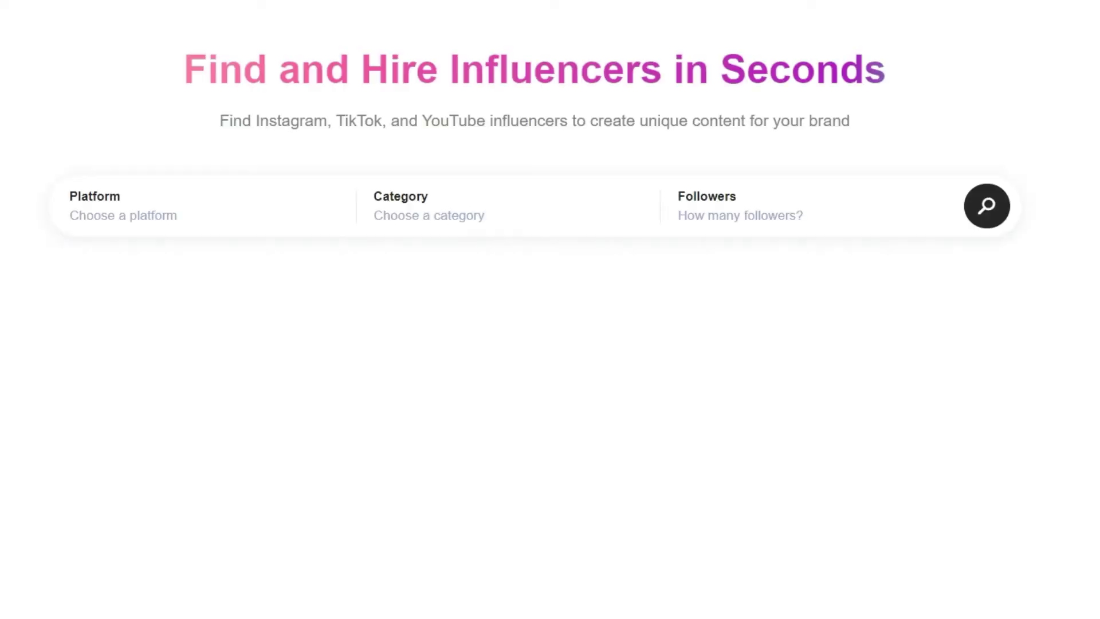
Scroll through Collabstr's influencer listing sections.
{"action": "scroll", "coordinate": [304, 78], "scroll_direction": "down", "scroll_amount": 10}
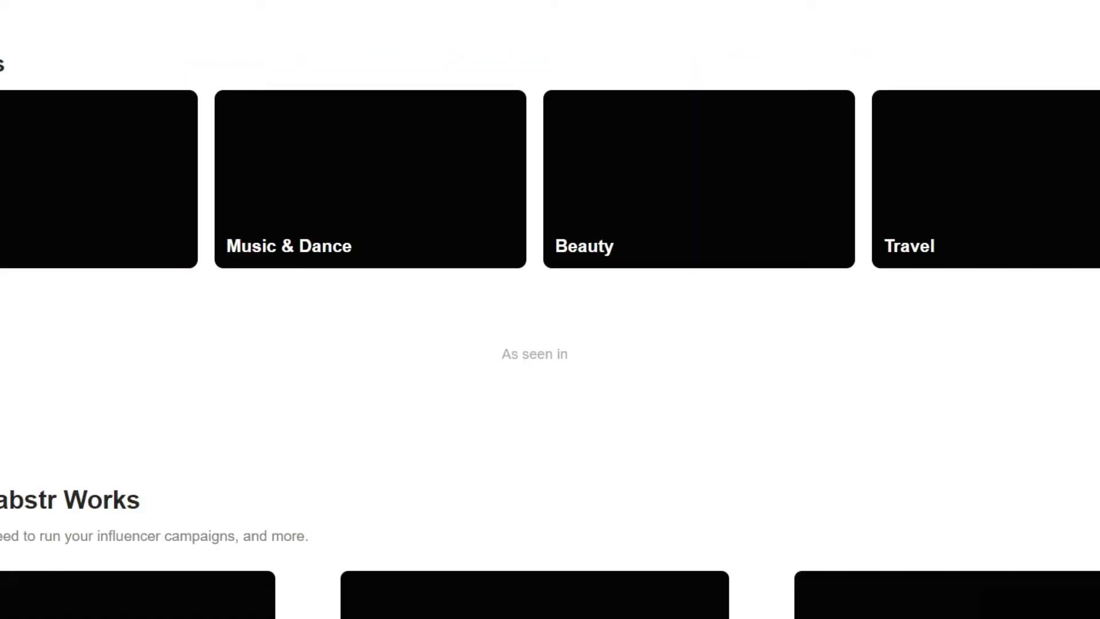
{"action": "scroll", "coordinate": [309, 83], "scroll_direction": "up", "scroll_amount": 2}
{"action": "scroll", "coordinate": [314, 87], "scroll_direction": "up", "scroll_amount": 4}
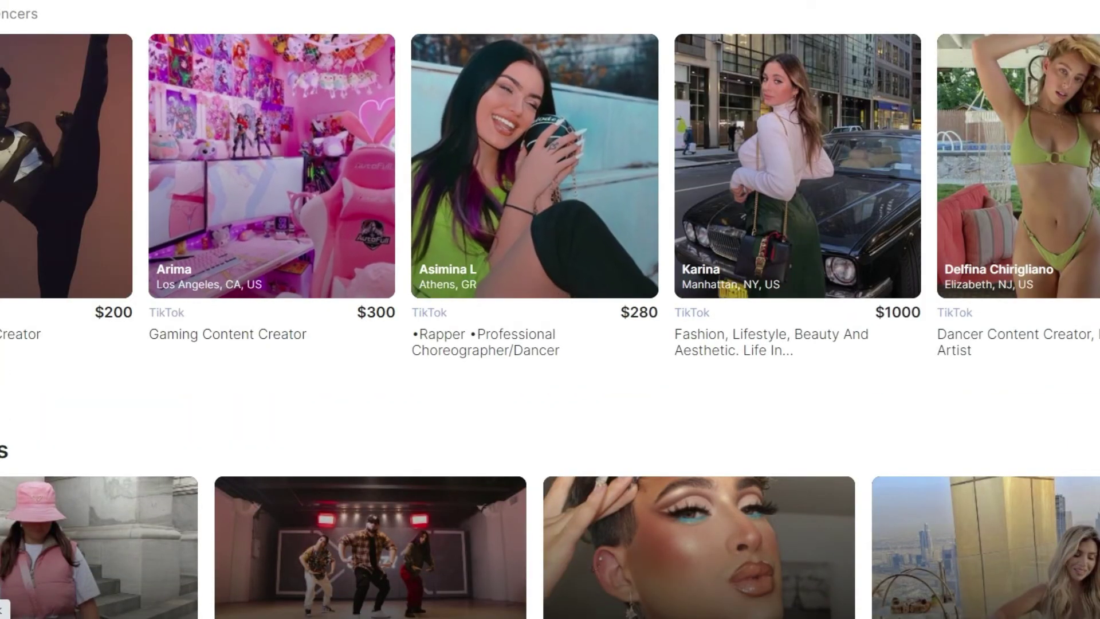
{"action": "scroll", "coordinate": [418, 12], "scroll_direction": "up", "scroll_amount": 6}
{"action": "scroll", "coordinate": [426, 26], "scroll_direction": "up", "scroll_amount": 6}
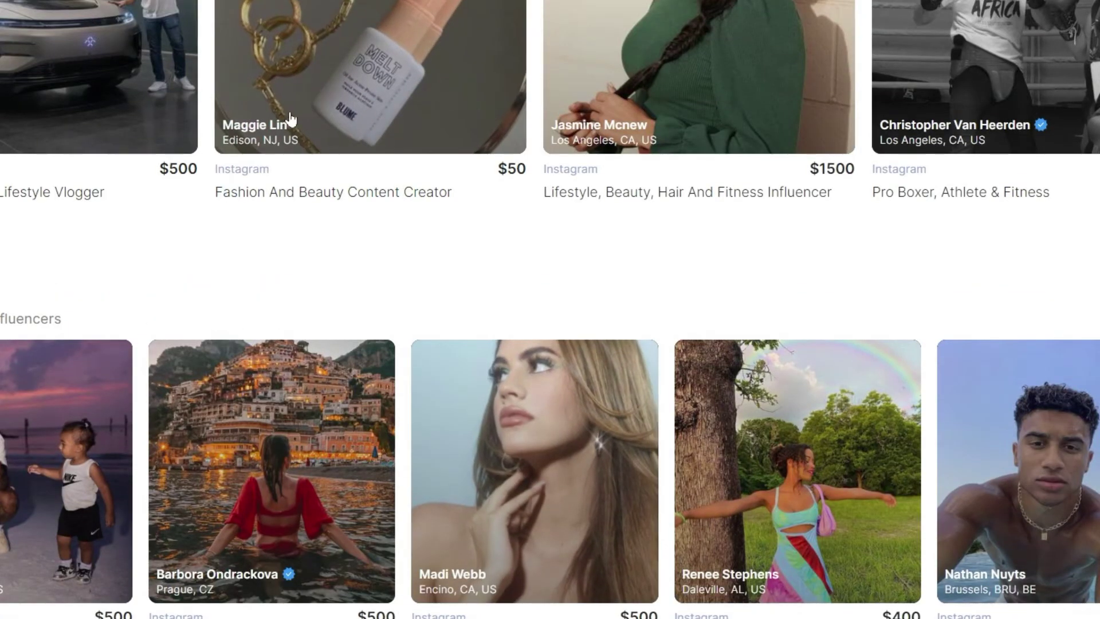
{"action": "scroll", "coordinate": [426, 26], "scroll_direction": "up", "scroll_amount": 8}
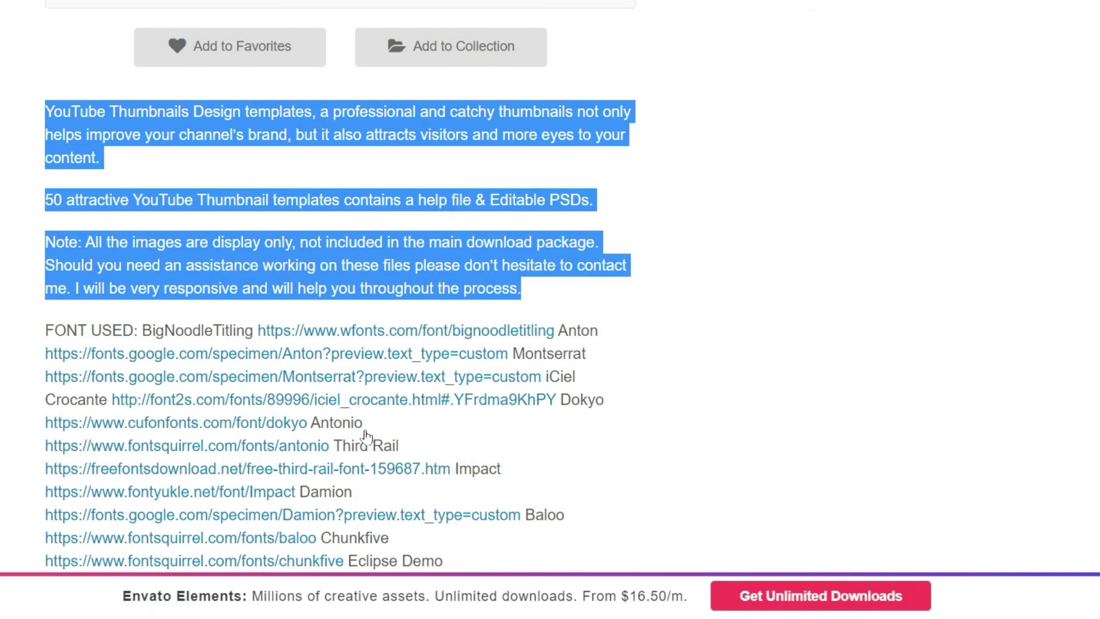
{"action": "scroll", "coordinate": [364, 437], "scroll_direction": "up", "scroll_amount": 10}
{"action": "scroll", "coordinate": [351, 328], "scroll_direction": "up", "scroll_amount": 15}
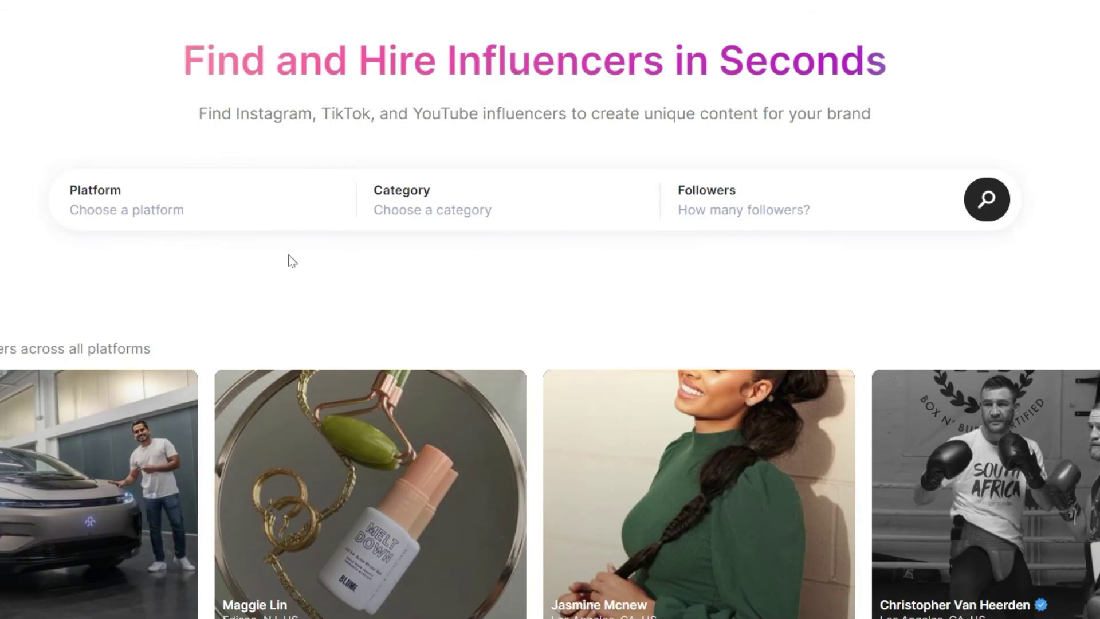
Choose YouTube as the influencer search platform.
{"action": "left_click", "coordinate": [153, 202]}
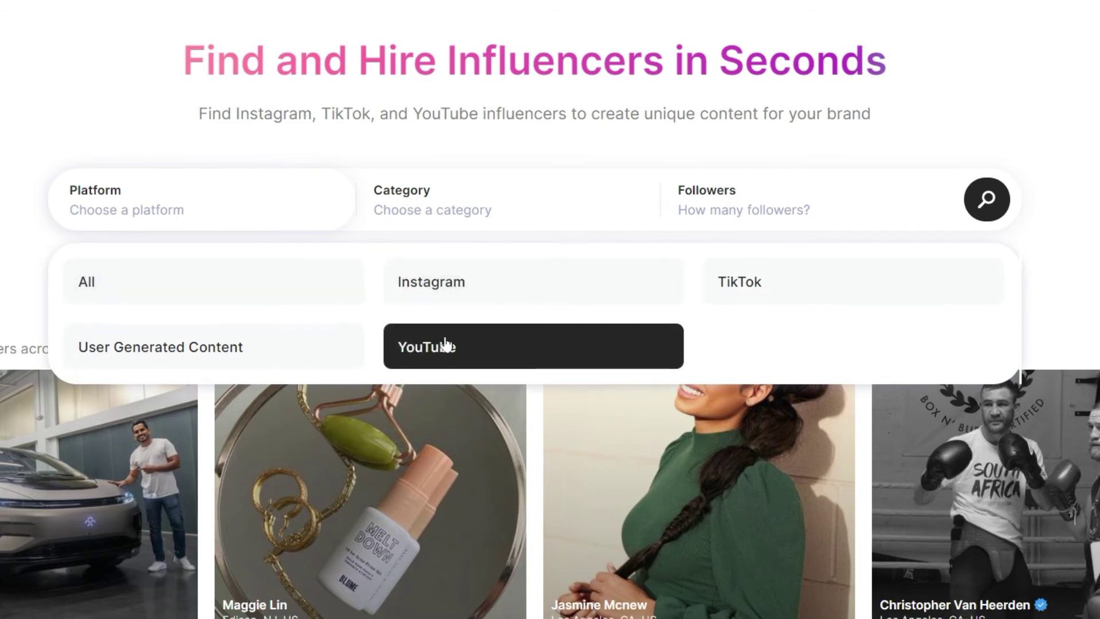
{"action": "left_click", "coordinate": [443, 351]}
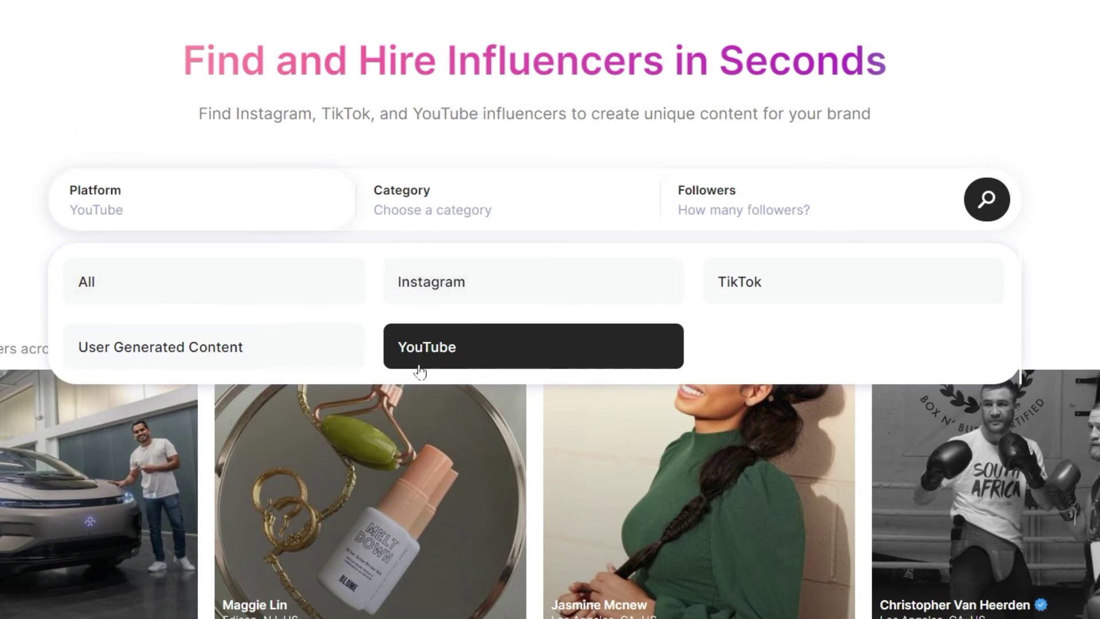
{"action": "left_click", "coordinate": [59, 20]}
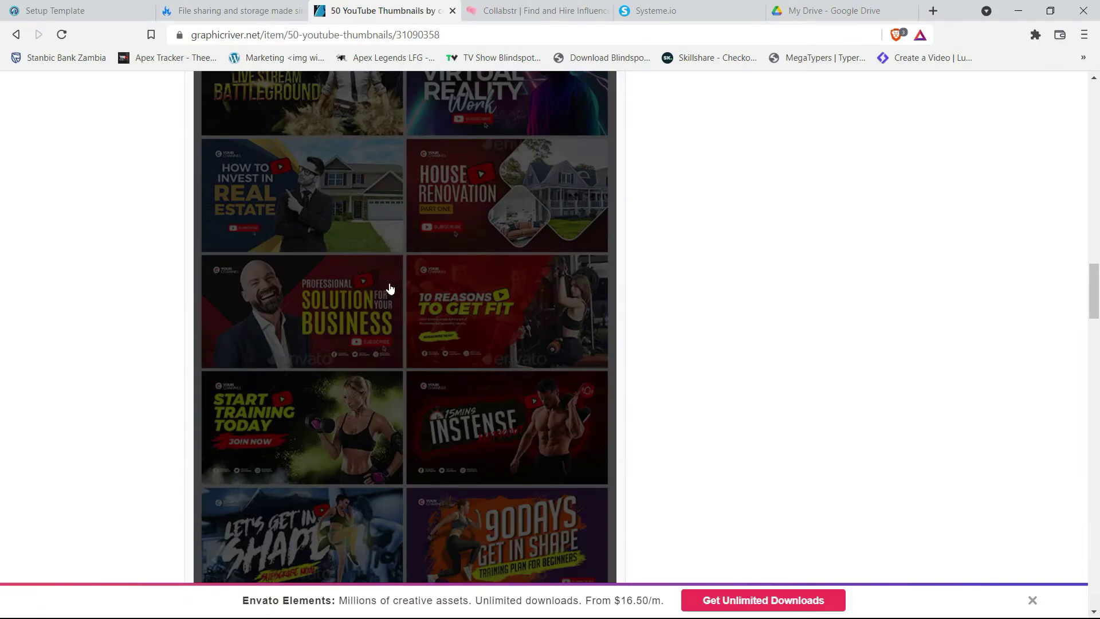
Review the 50 YouTube Thumbnails previews and $30 price, then return to Collabstr.
{"action": "scroll", "coordinate": [390, 288], "scroll_direction": "up", "scroll_amount": 5}
{"action": "scroll", "coordinate": [381, 241], "scroll_direction": "up", "scroll_amount": 6}
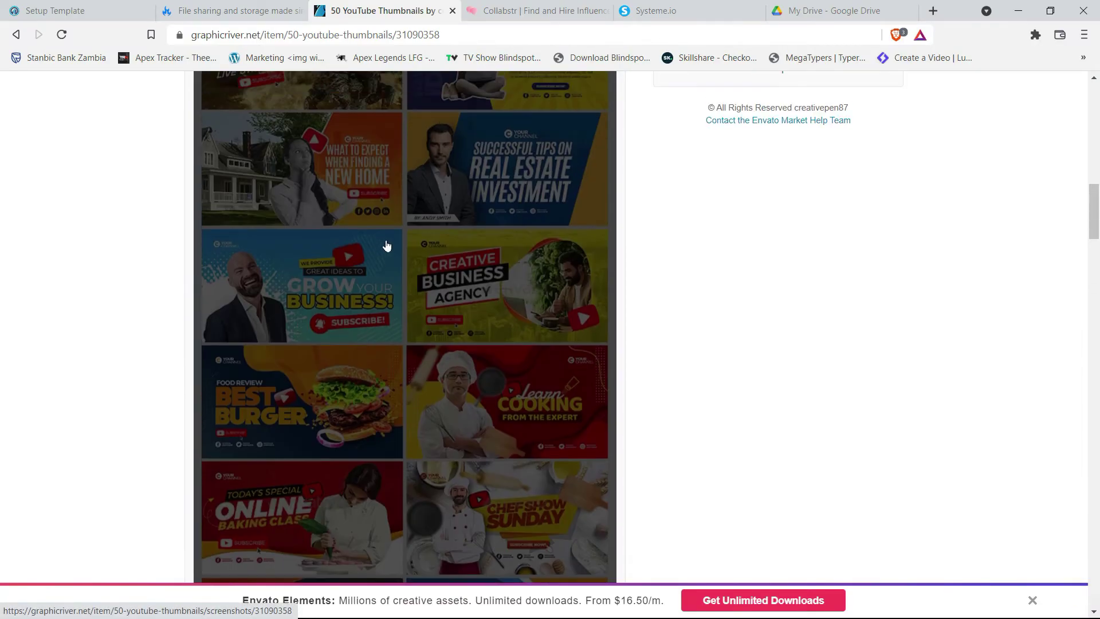
{"action": "scroll", "coordinate": [379, 258], "scroll_direction": "up", "scroll_amount": 5}
{"action": "scroll", "coordinate": [370, 258], "scroll_direction": "up", "scroll_amount": 1}
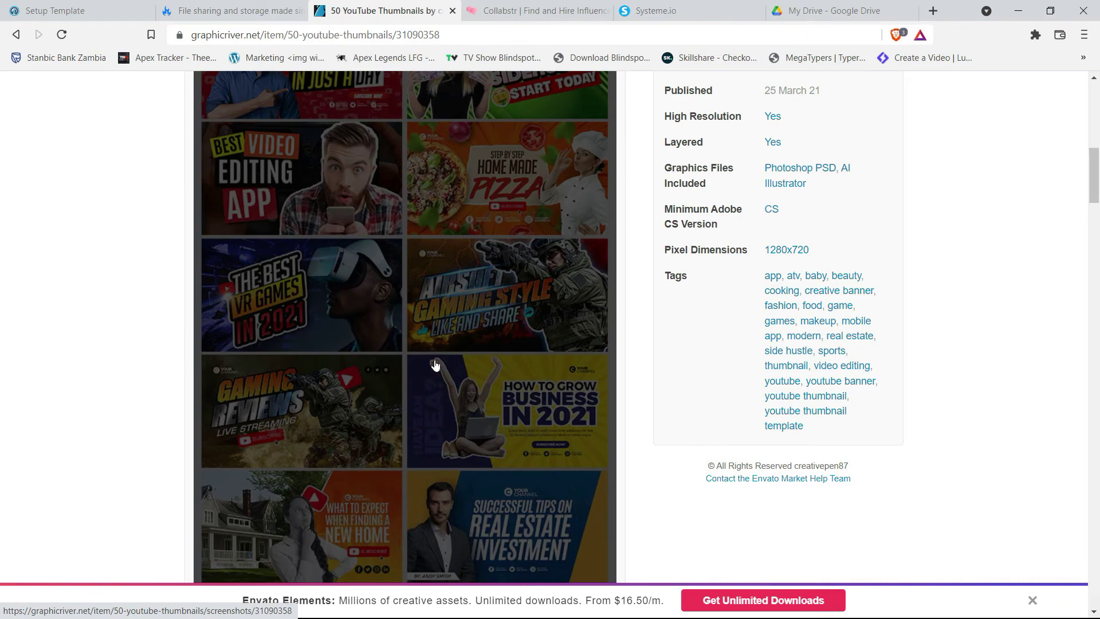
{"action": "scroll", "coordinate": [435, 364], "scroll_direction": "up", "scroll_amount": 10}
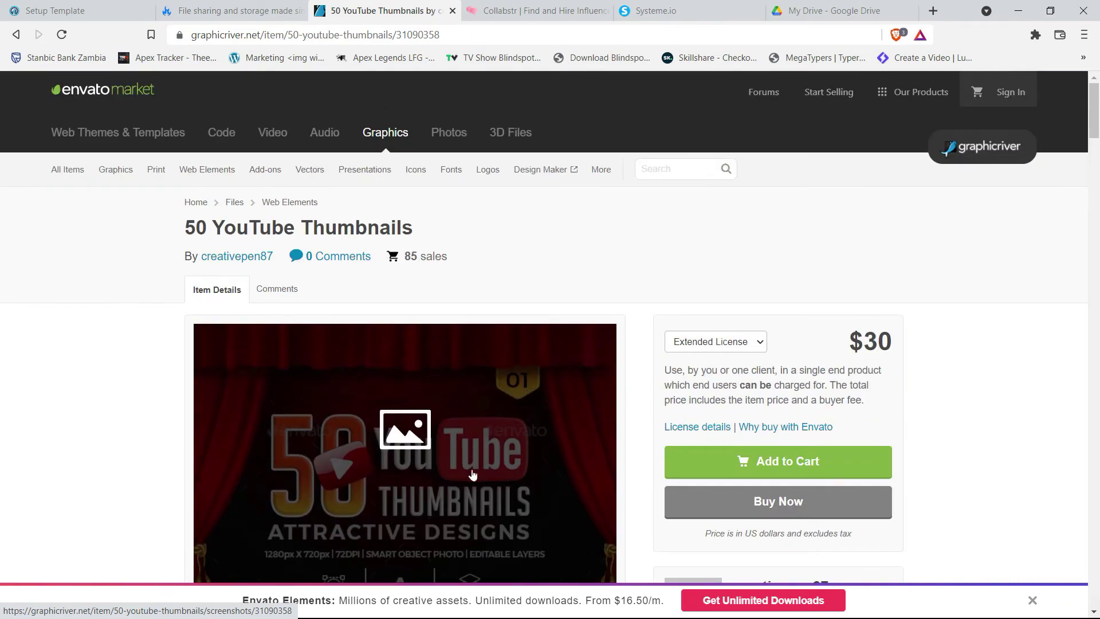
{"action": "scroll", "coordinate": [473, 475], "scroll_direction": "down", "scroll_amount": 4}
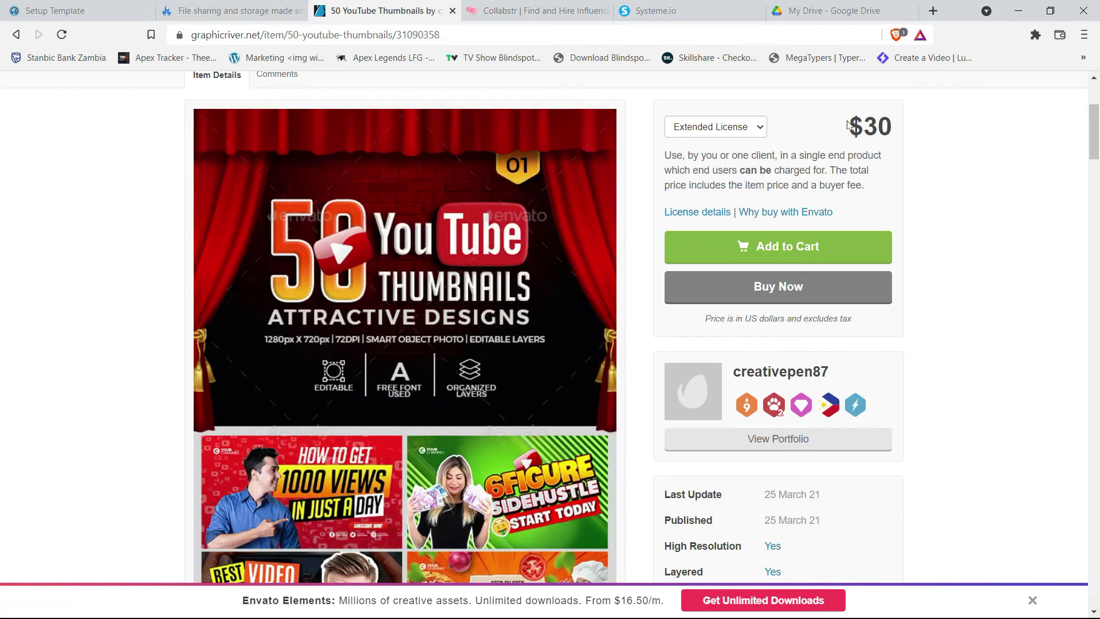
{"action": "left_click_drag", "start_coordinate": [839, 126], "coordinate": [900, 103]}
{"action": "left_click", "coordinate": [538, 10]}
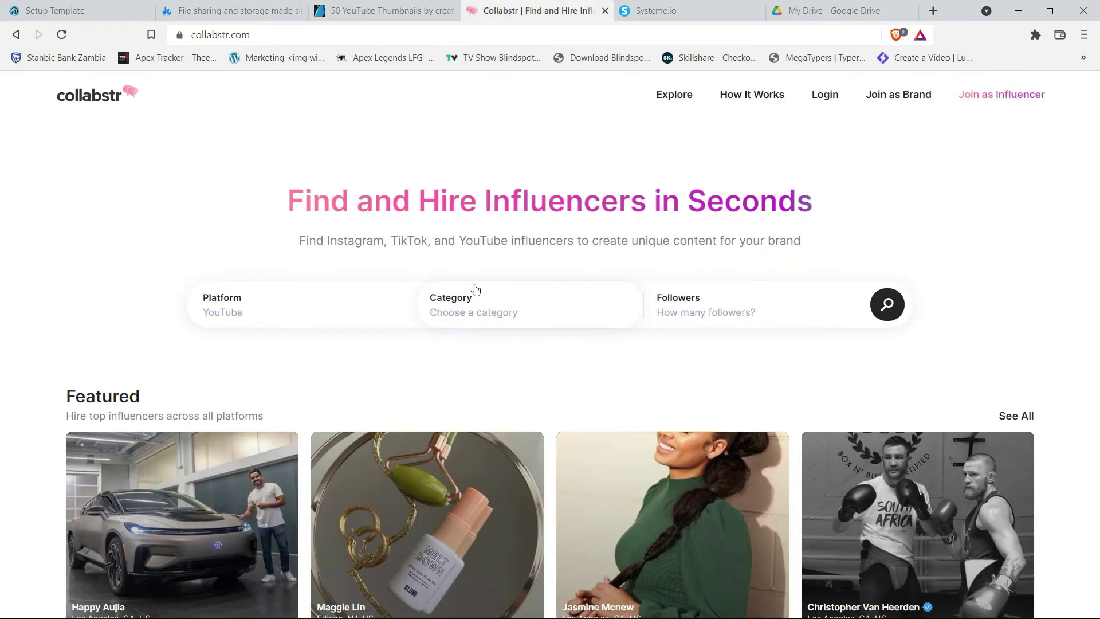
Scroll the Collabstr listings and briefly reopen the platform choices.
{"action": "scroll", "coordinate": [468, 328], "scroll_direction": "down", "scroll_amount": 3}
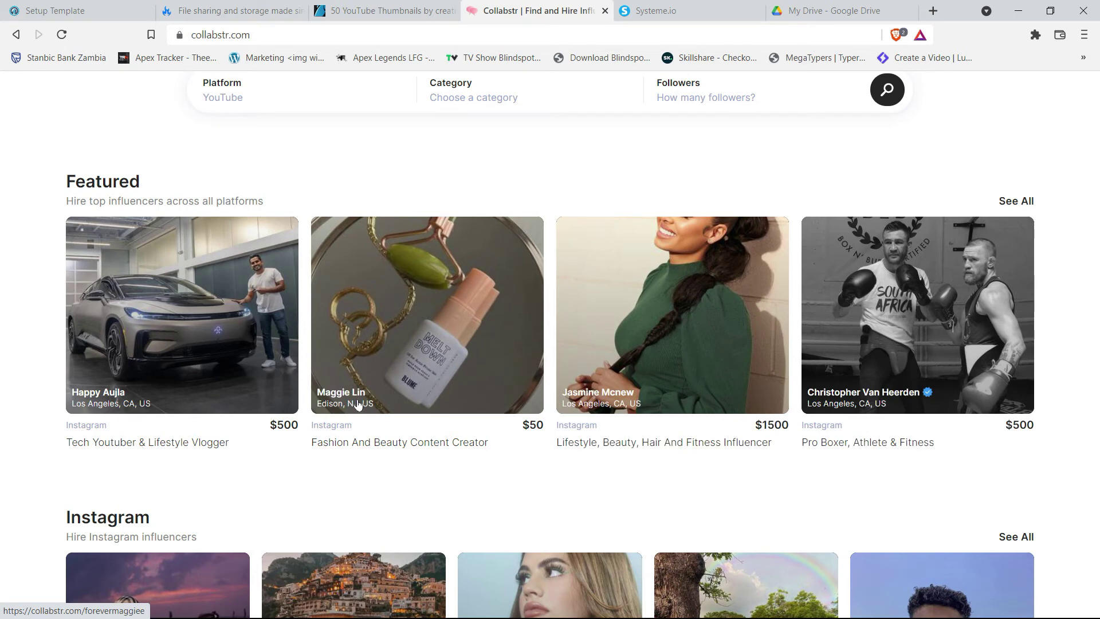
{"action": "scroll", "coordinate": [372, 424], "scroll_direction": "down", "scroll_amount": 1}
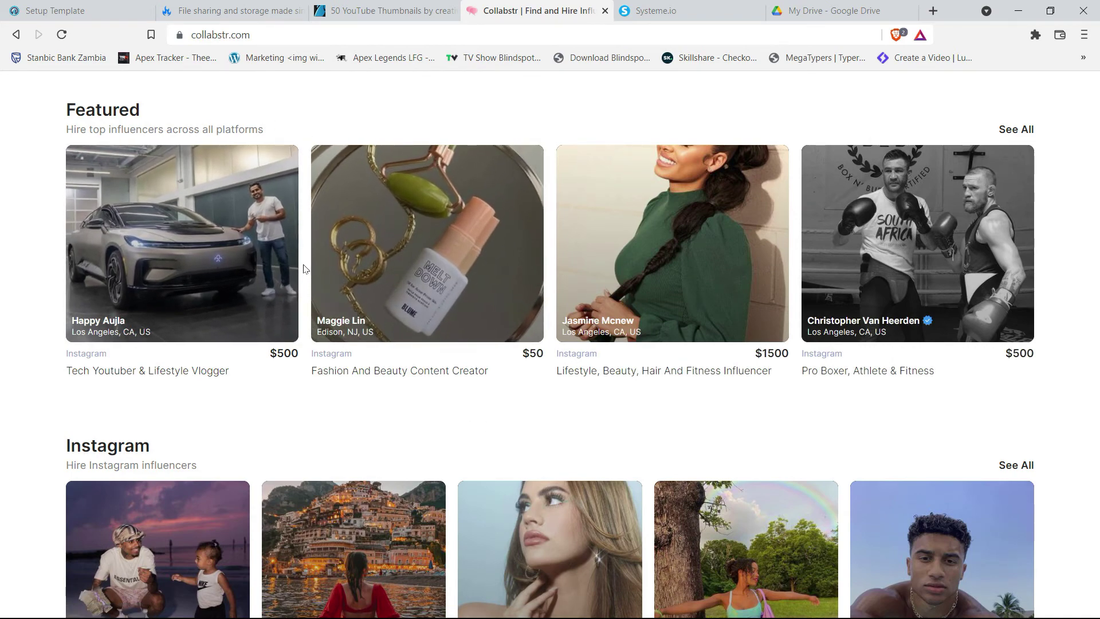
{"action": "scroll", "coordinate": [398, 255], "scroll_direction": "up", "scroll_amount": 5}
{"action": "left_click", "coordinate": [282, 287]}
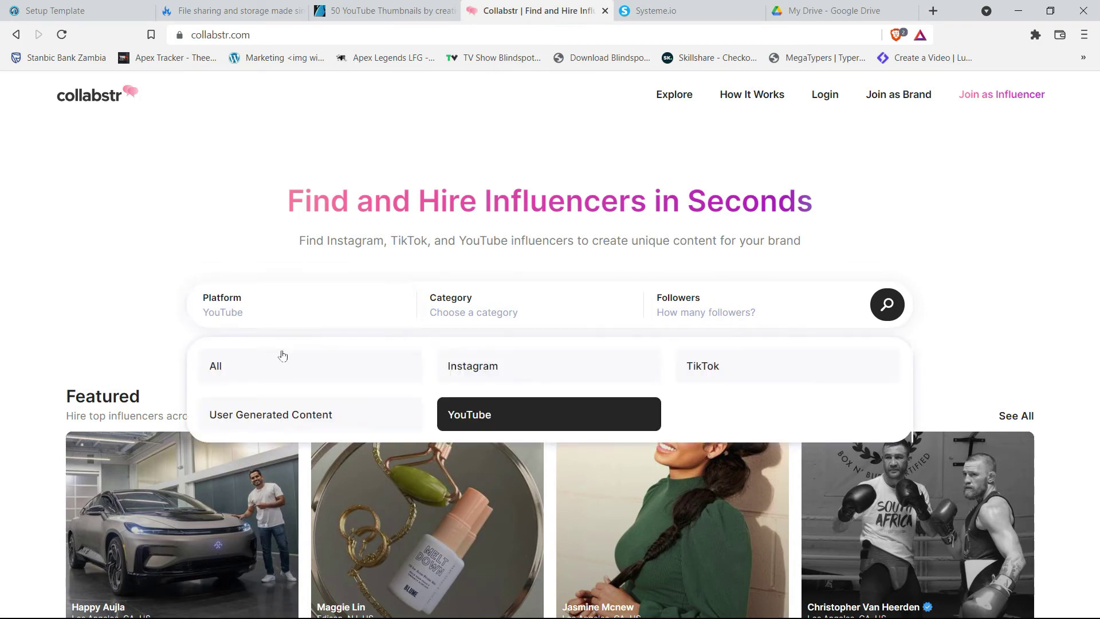
{"action": "left_click", "coordinate": [137, 206]}
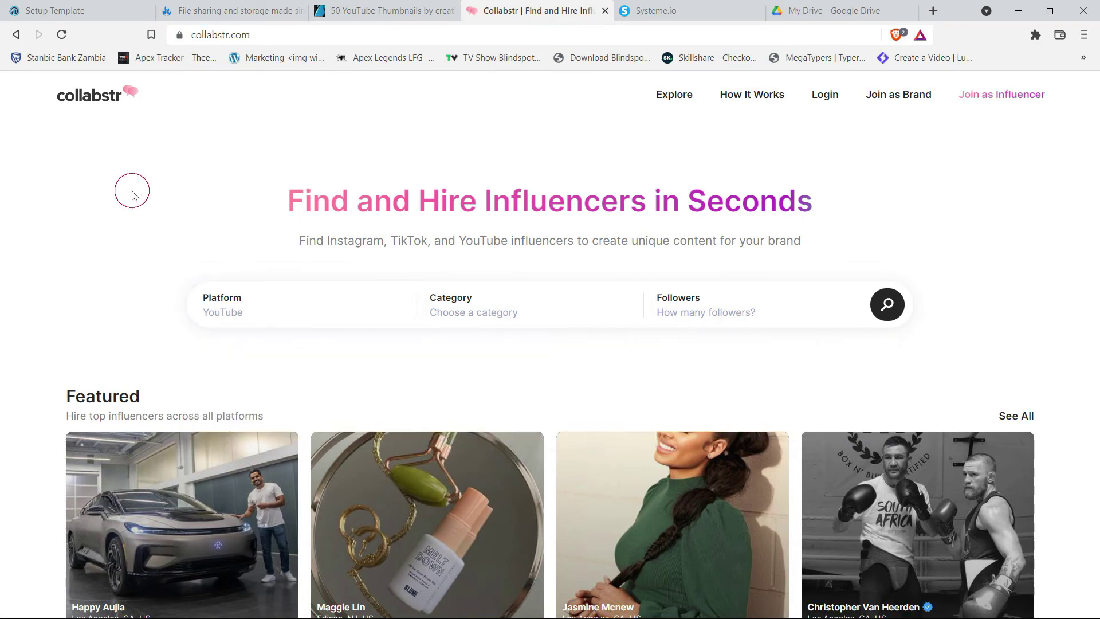
Browse the featured, Instagram and TikTok influencers, then return to the GraphicRiver tab.
{"action": "scroll", "coordinate": [371, 407], "scroll_direction": "down", "scroll_amount": 6}
{"action": "scroll", "coordinate": [371, 407], "scroll_direction": "down", "scroll_amount": 2}
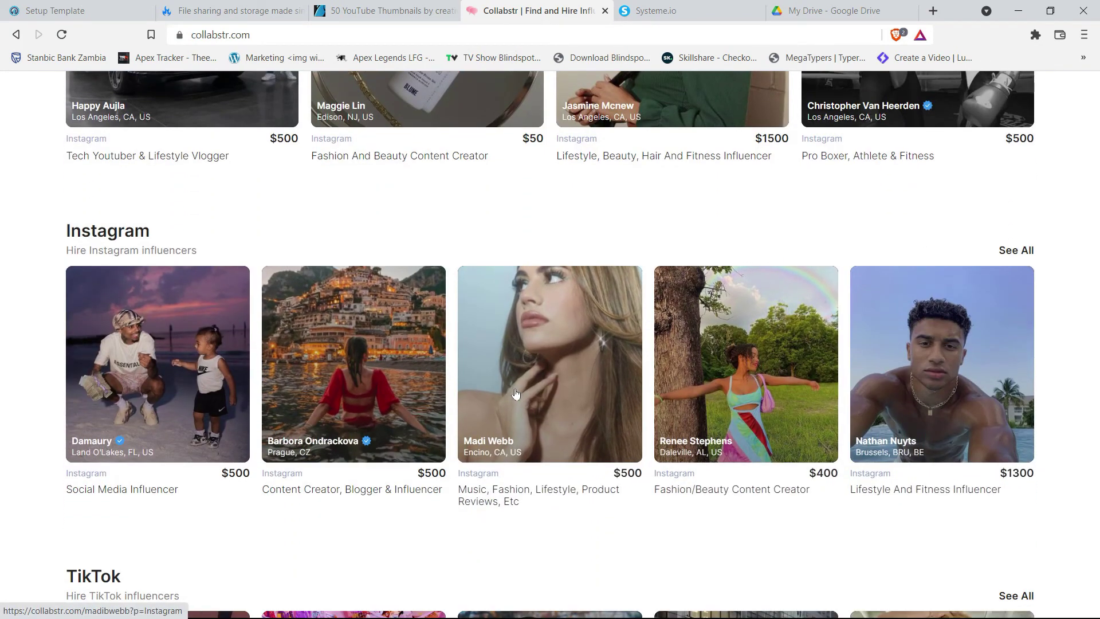
{"action": "scroll", "coordinate": [550, 395], "scroll_direction": "down", "scroll_amount": 10}
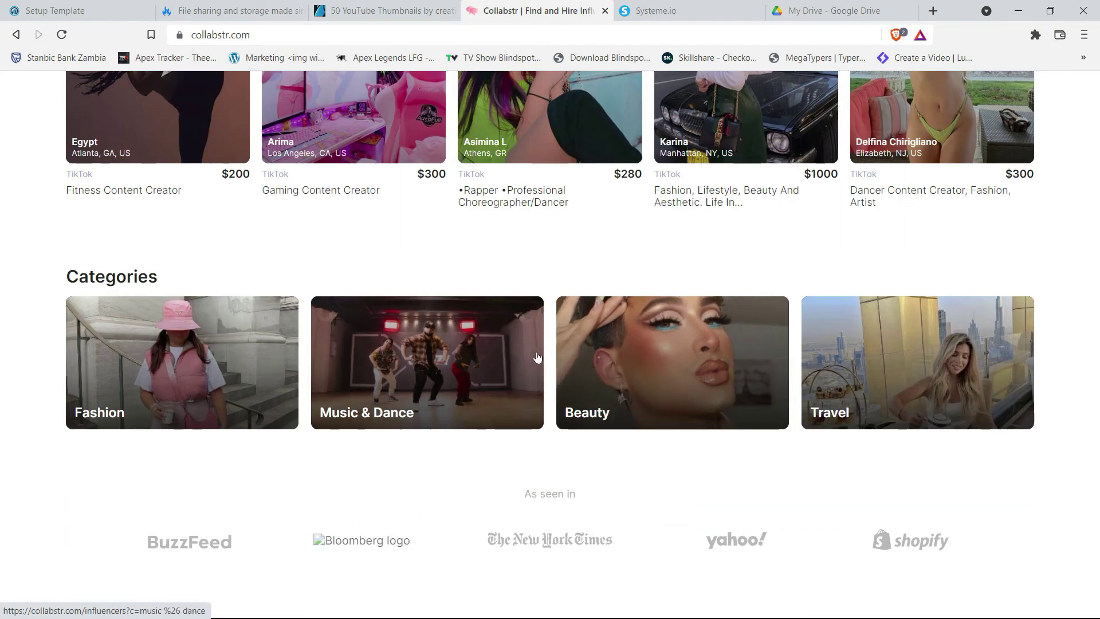
{"action": "scroll", "coordinate": [516, 367], "scroll_direction": "up", "scroll_amount": 3}
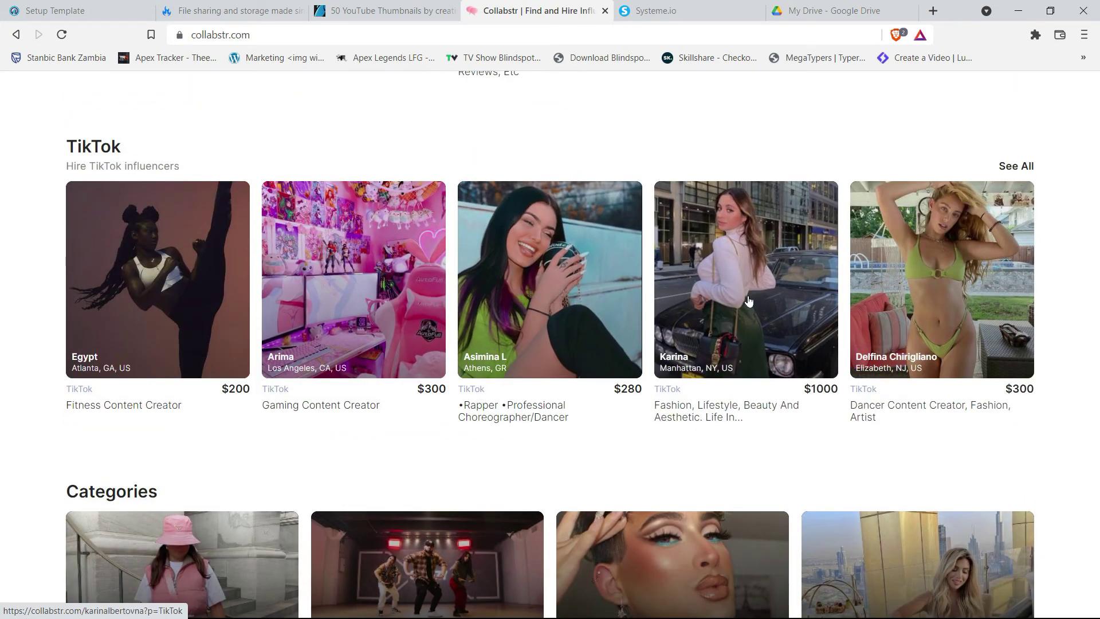
{"action": "scroll", "coordinate": [573, 350], "scroll_direction": "down", "scroll_amount": 4}
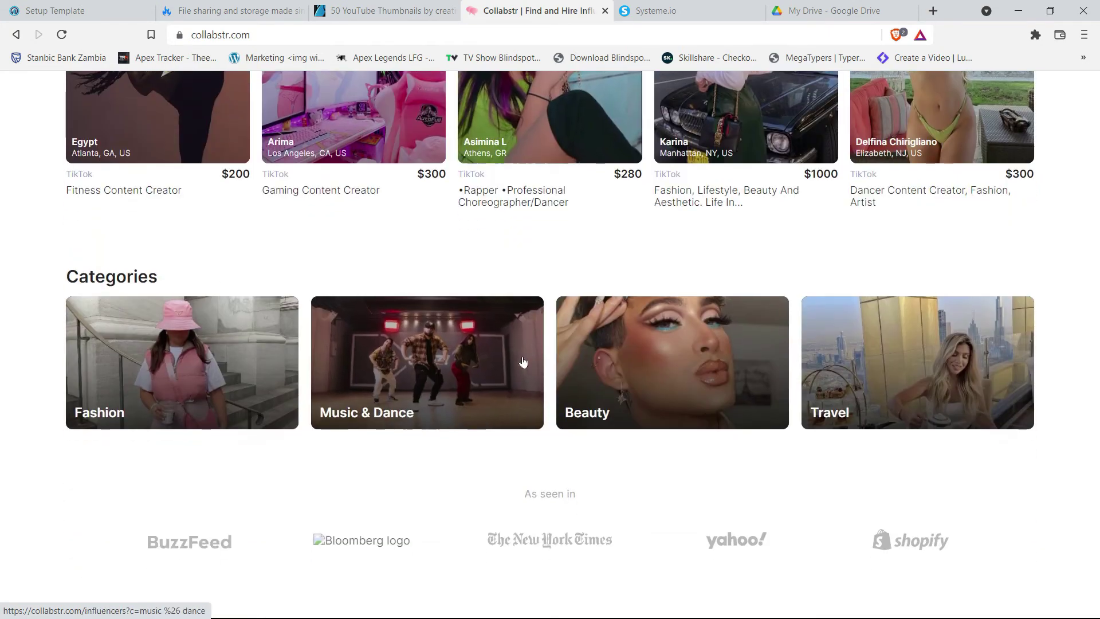
{"action": "scroll", "coordinate": [481, 365], "scroll_direction": "down", "scroll_amount": 3}
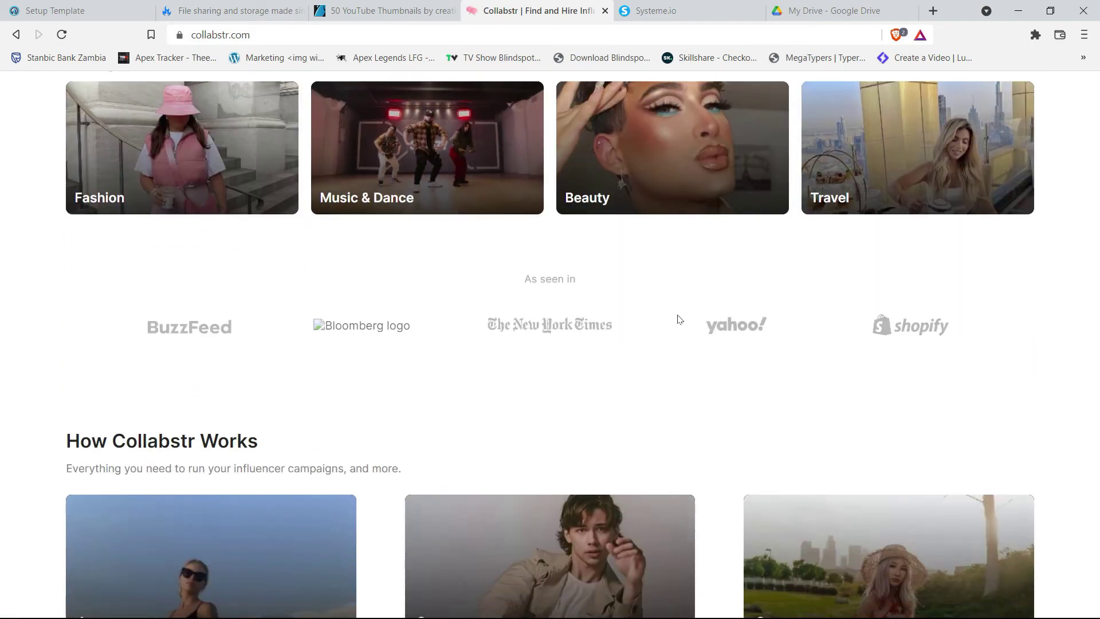
{"action": "scroll", "coordinate": [678, 320], "scroll_direction": "down", "scroll_amount": 7}
{"action": "scroll", "coordinate": [521, 319], "scroll_direction": "up", "scroll_amount": 15}
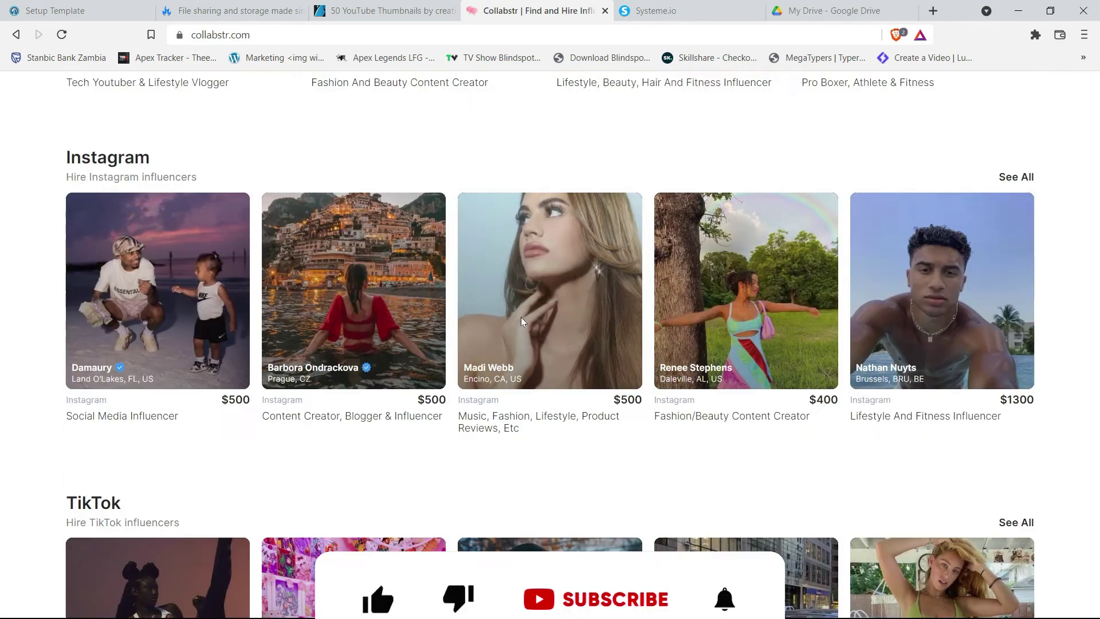
{"action": "scroll", "coordinate": [496, 324], "scroll_direction": "up", "scroll_amount": 5}
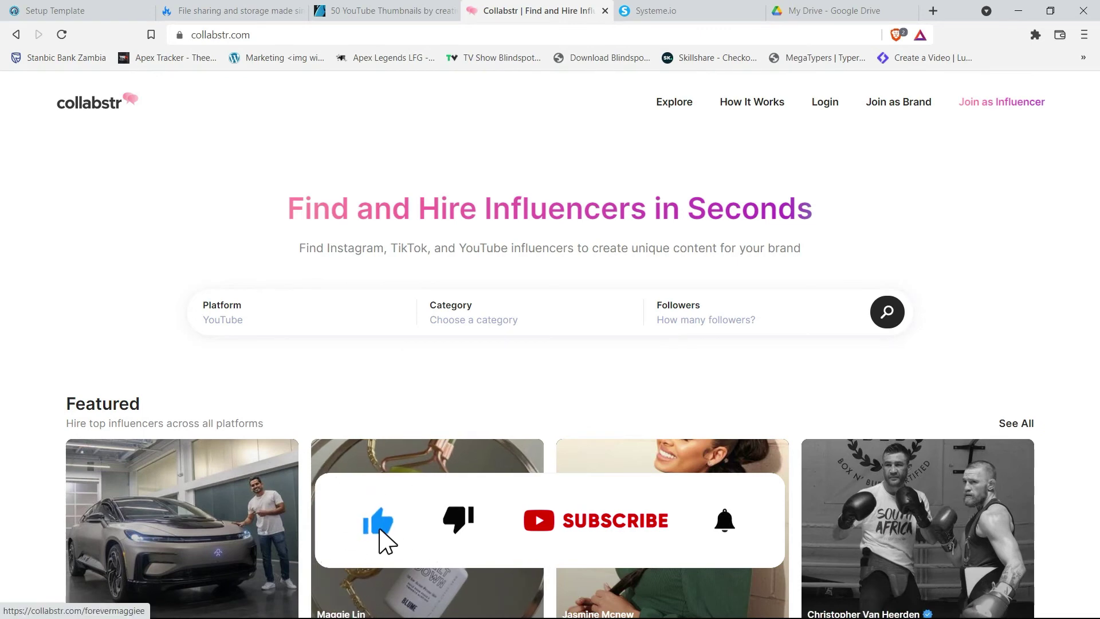
{"action": "scroll", "coordinate": [496, 327], "scroll_direction": "down", "scroll_amount": 4}
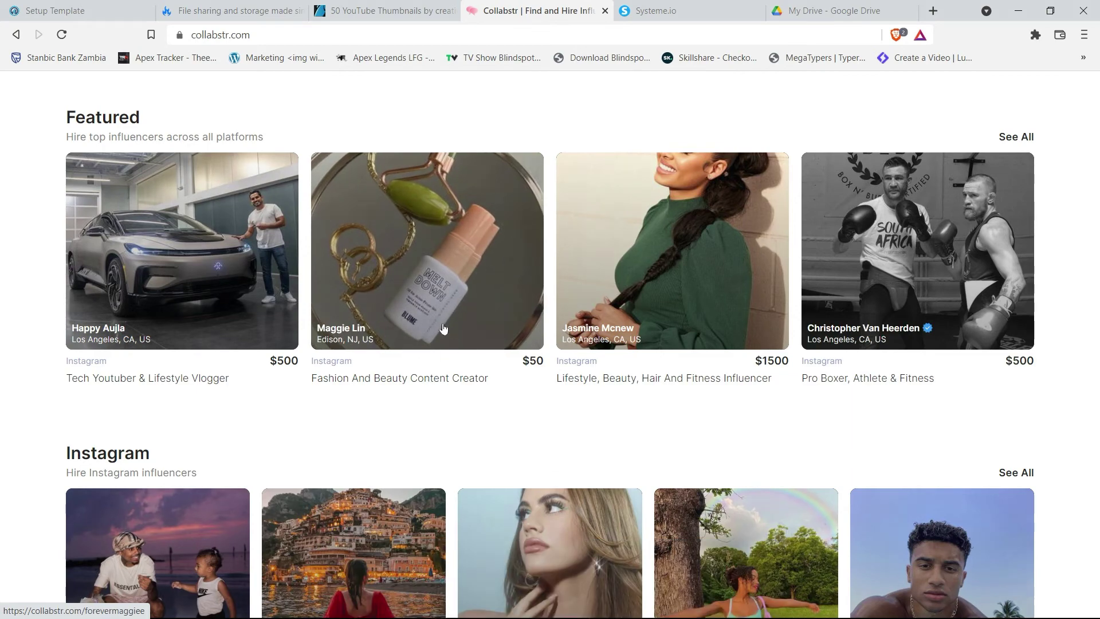
{"action": "key", "text": "ctrl+shift+Tab"}
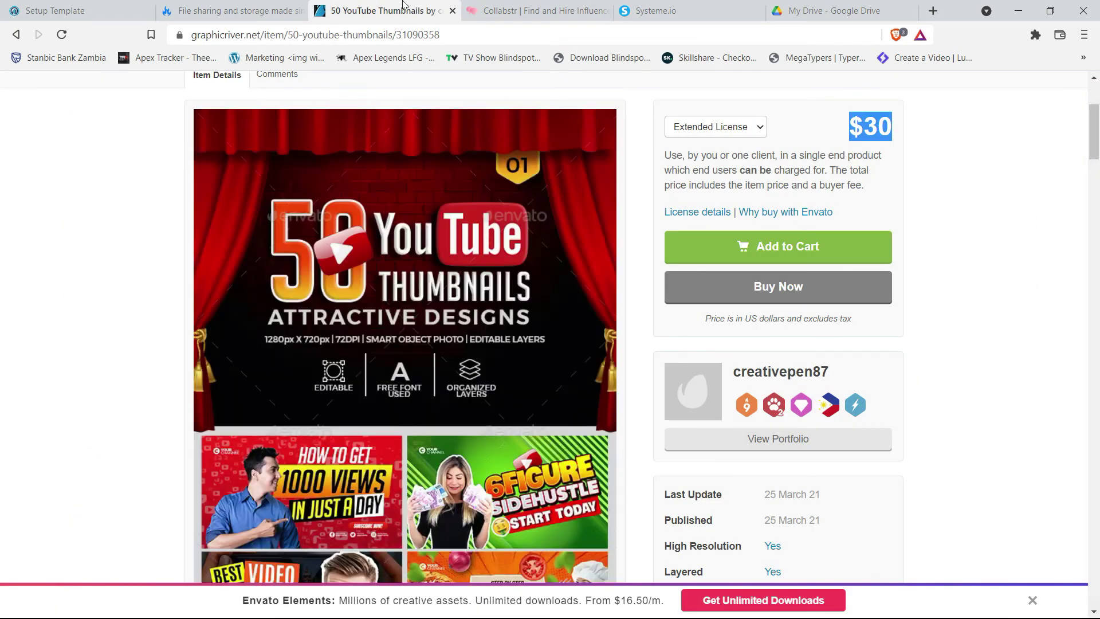
Scroll through the thumbnail pack's description, then return to Collabstr's search bar with YouTube still selected.
{"action": "left_click_drag", "start_coordinate": [1096, 109], "coordinate": [1095, 438]}
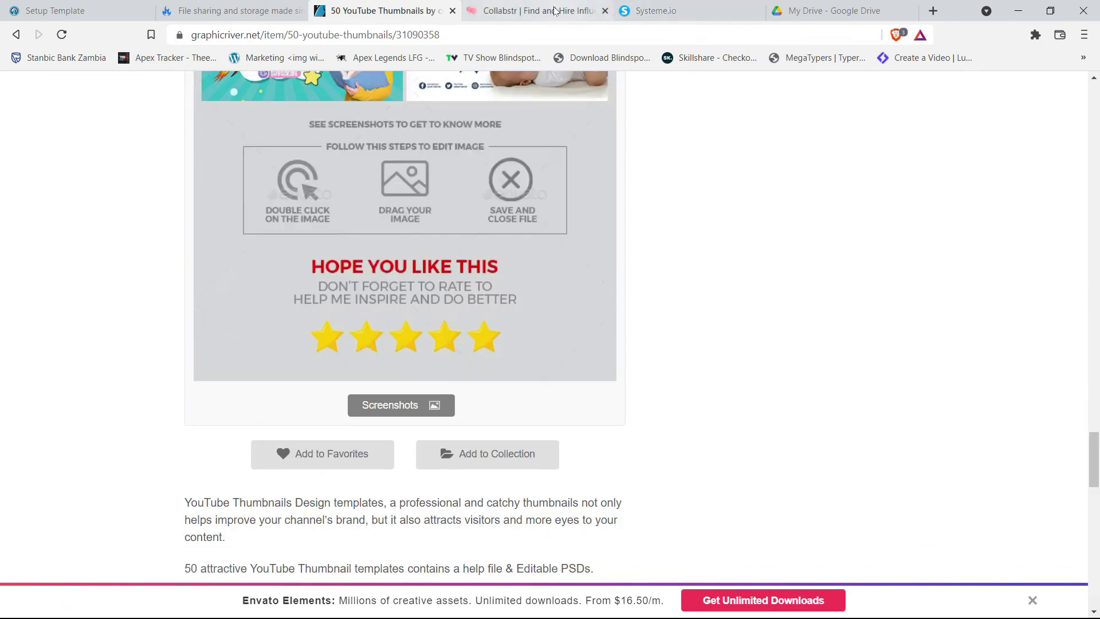
{"action": "left_click", "coordinate": [502, 7]}
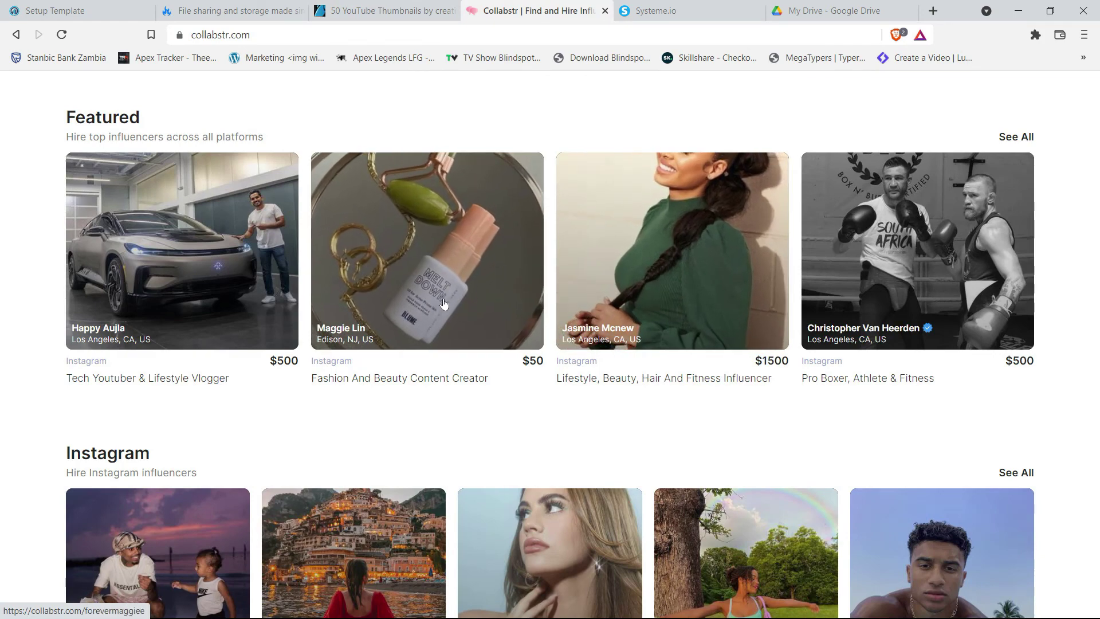
{"action": "scroll", "coordinate": [422, 292], "scroll_direction": "up", "scroll_amount": 5}
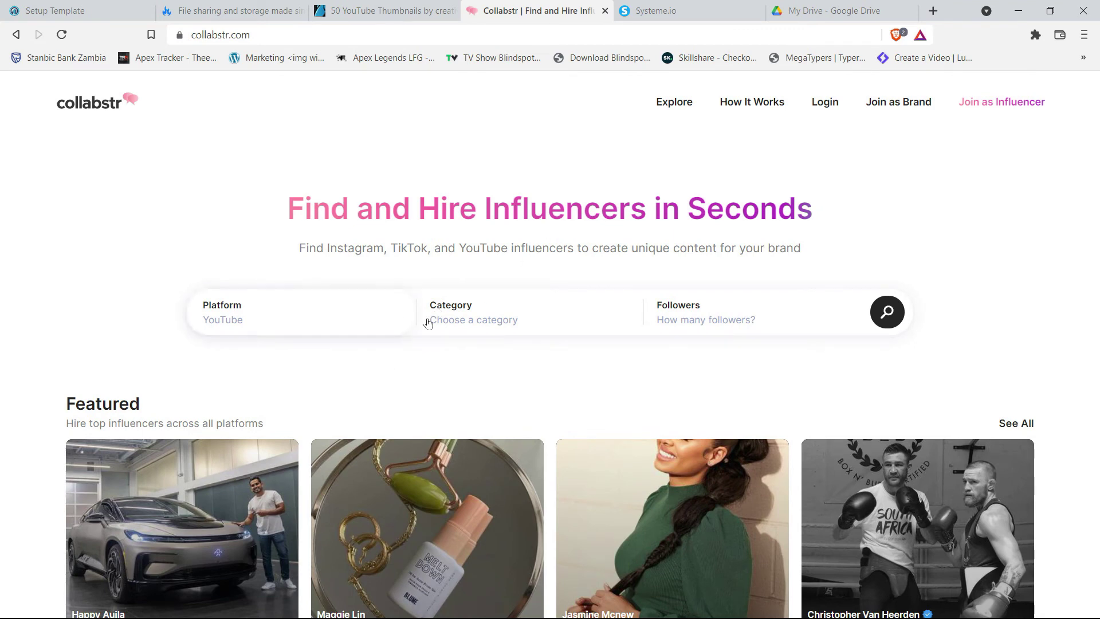
Run the YouTube influencer search and open the $50 fashion and beauty creator's profile.
{"action": "left_click", "coordinate": [887, 311]}
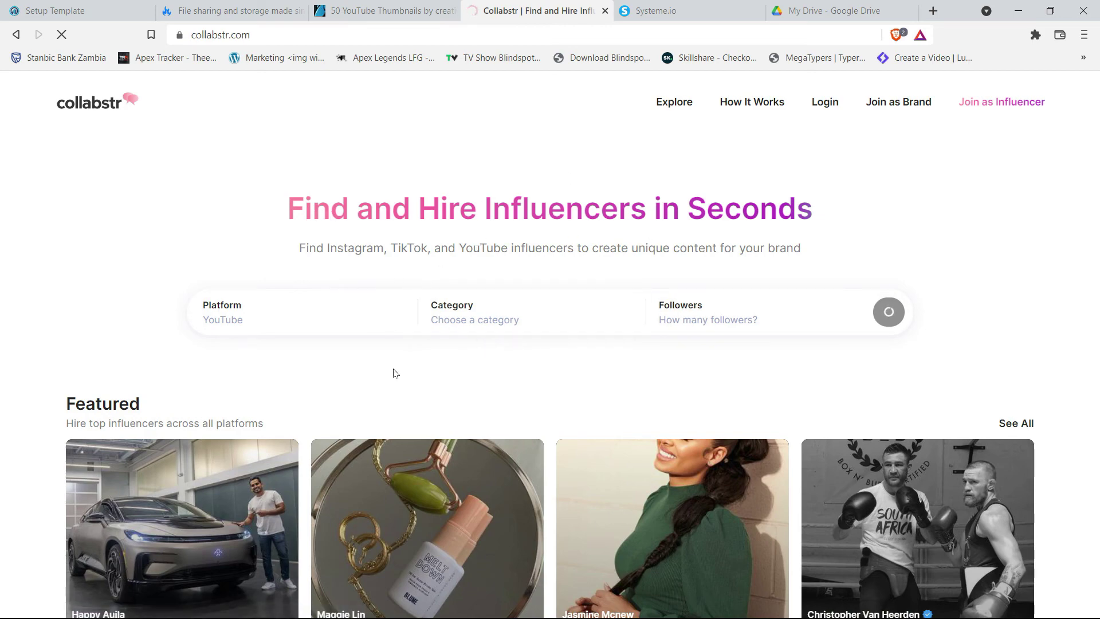
{"action": "scroll", "coordinate": [386, 440], "scroll_direction": "down", "scroll_amount": 5}
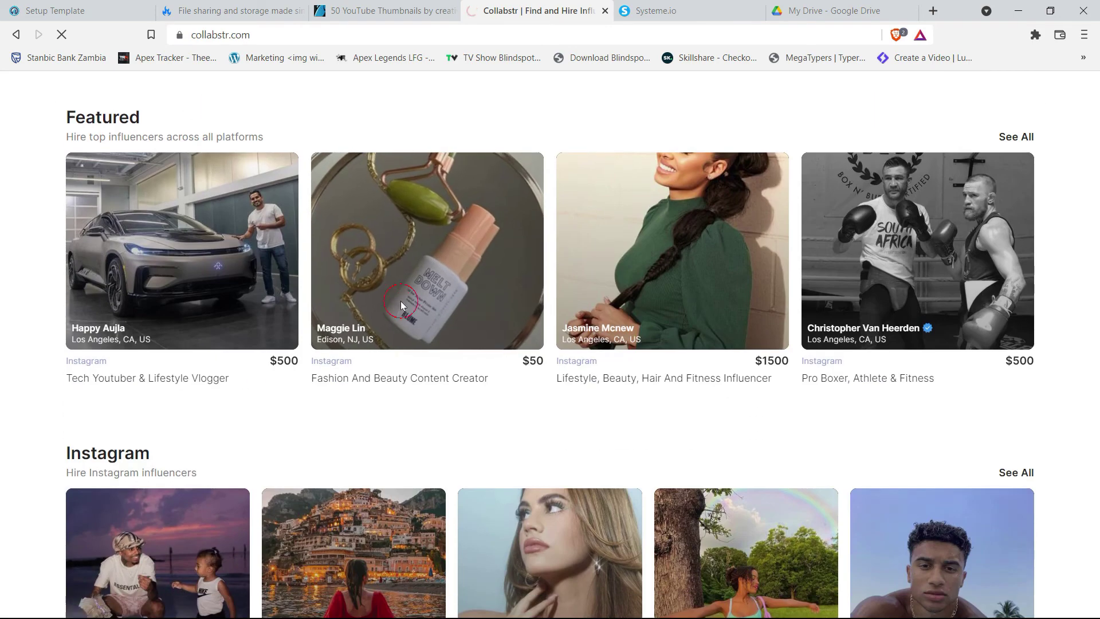
{"action": "left_click", "coordinate": [330, 245]}
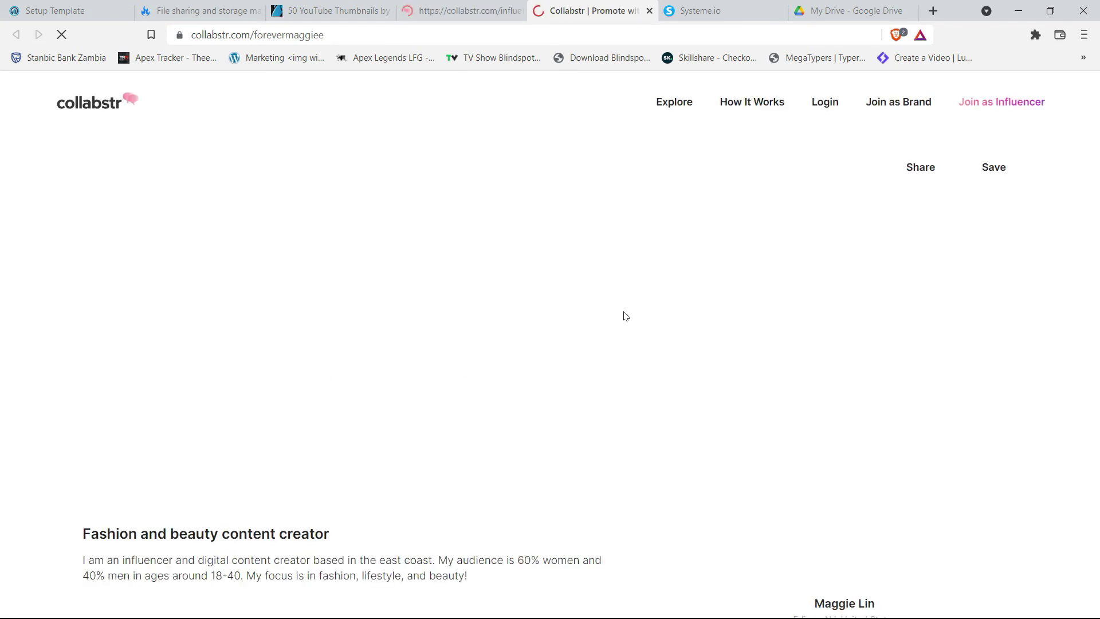
{"action": "scroll", "coordinate": [768, 325], "scroll_direction": "down", "scroll_amount": 3}
{"action": "scroll", "coordinate": [768, 325], "scroll_direction": "down", "scroll_amount": 2}
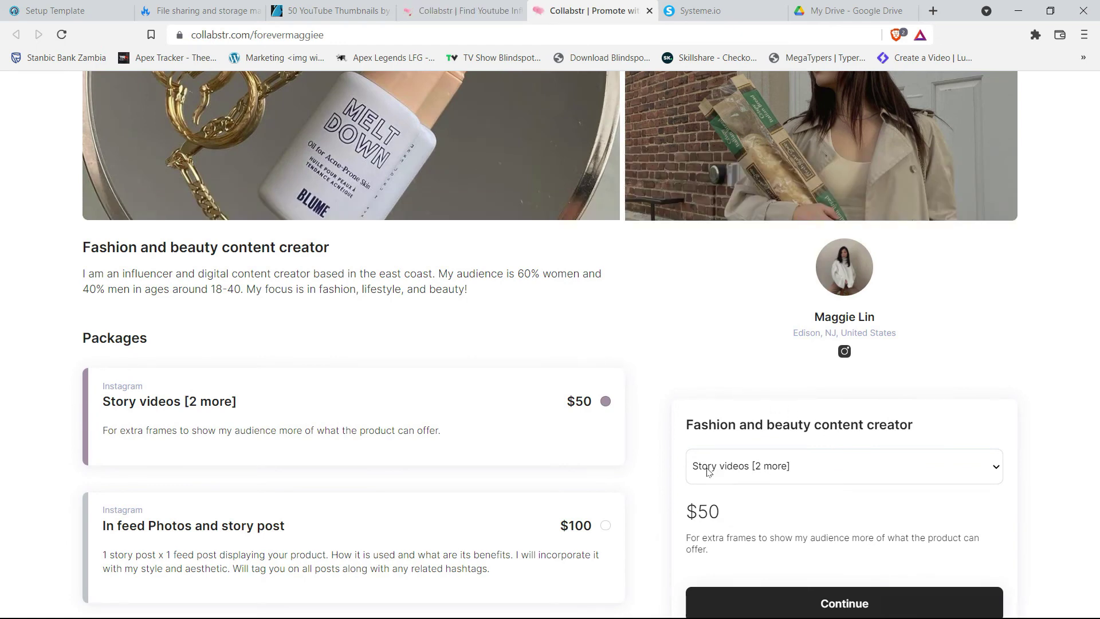
Review the creator's packages, keep Story videos selected, then return to the 50 YouTube Thumbnails page.
{"action": "left_click", "coordinate": [782, 468]}
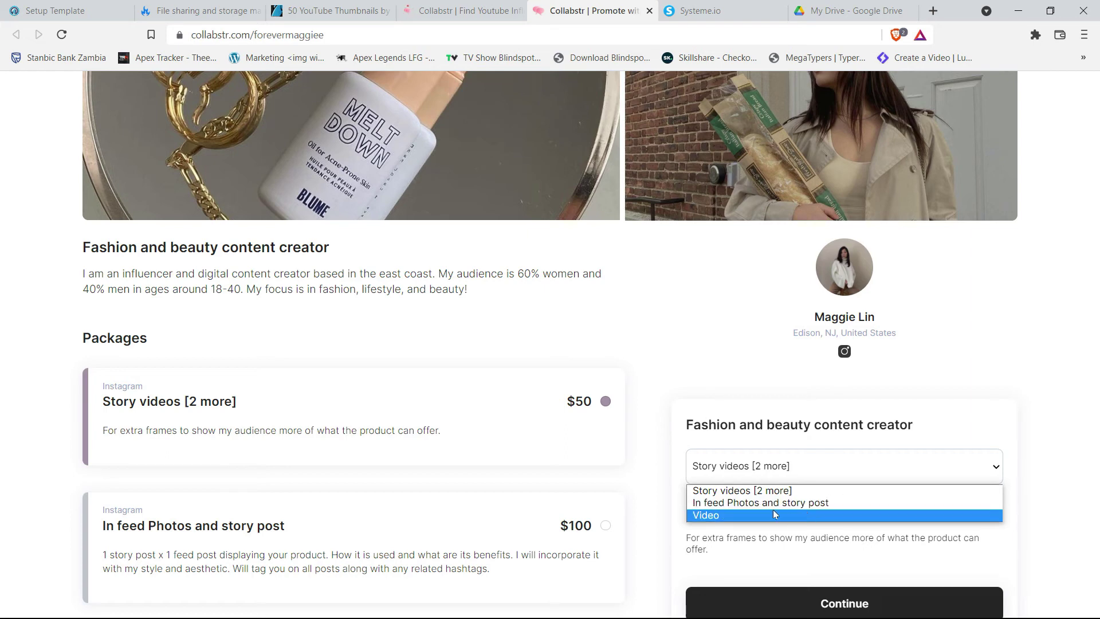
{"action": "left_click", "coordinate": [717, 276]}
{"action": "scroll", "coordinate": [749, 369], "scroll_direction": "down", "scroll_amount": 4}
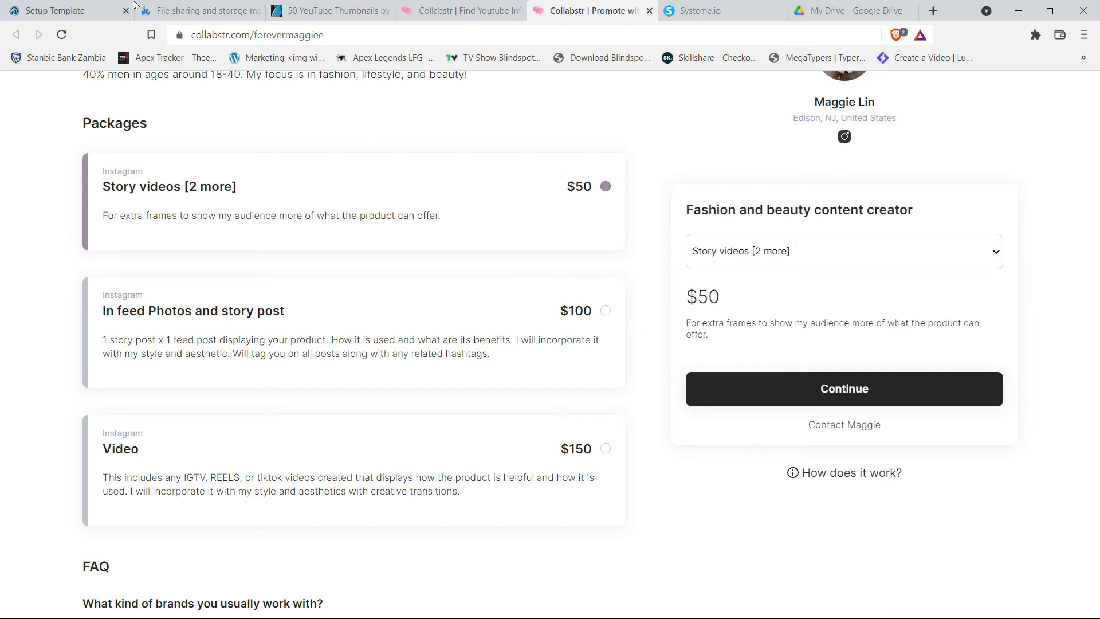
{"action": "left_click", "coordinate": [336, 6]}
Scroll the $30 thumbnail pack page, check the CPA Build locker link page, then revisit Collabstr.
{"action": "left_click_drag", "start_coordinate": [1097, 418], "coordinate": [1095, 86]}
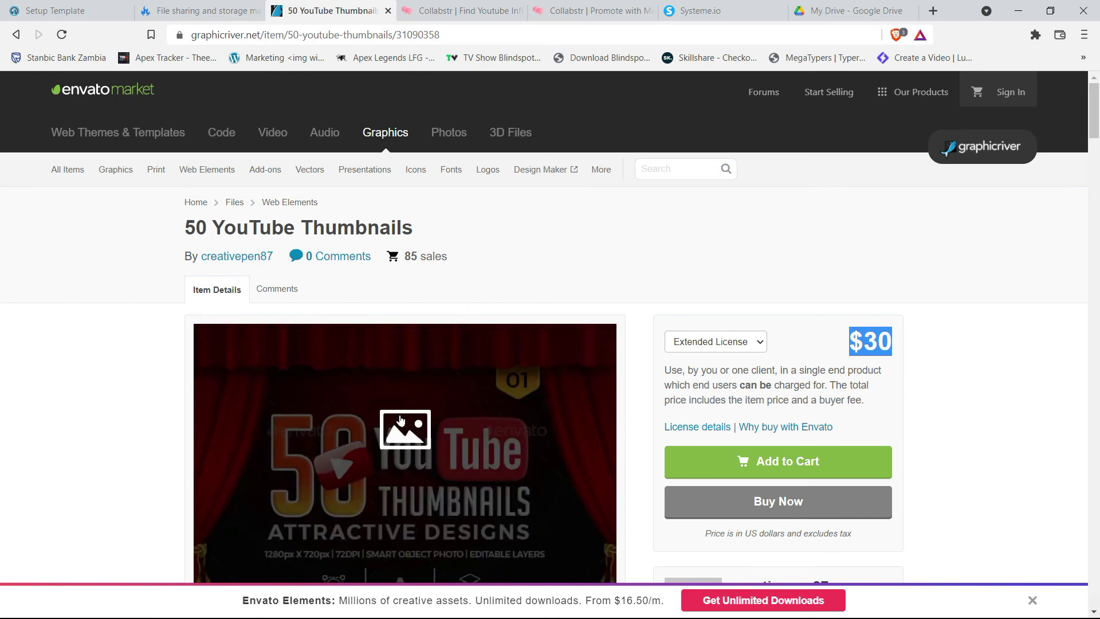
{"action": "scroll", "coordinate": [398, 380], "scroll_direction": "down", "scroll_amount": 3}
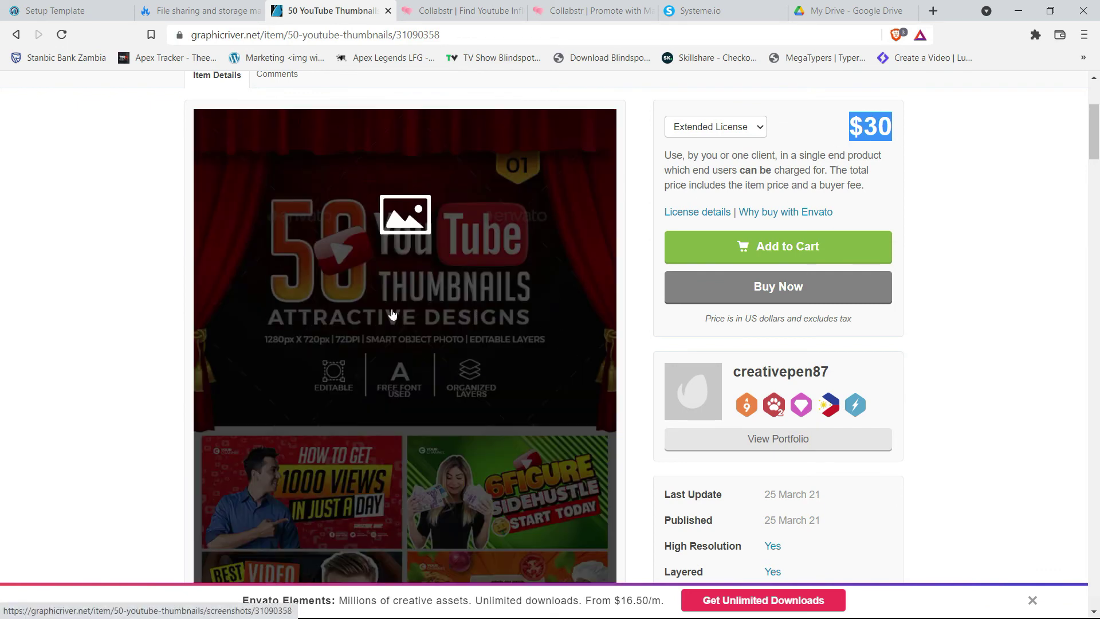
{"action": "left_click", "coordinate": [55, 10]}
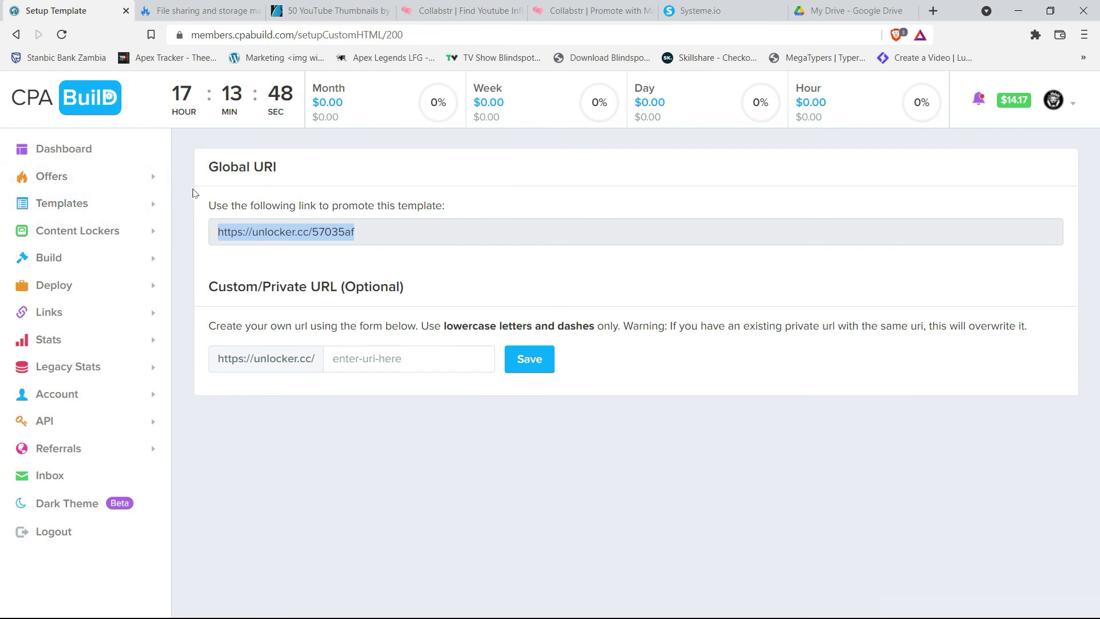
{"action": "left_click", "coordinate": [559, 11]}
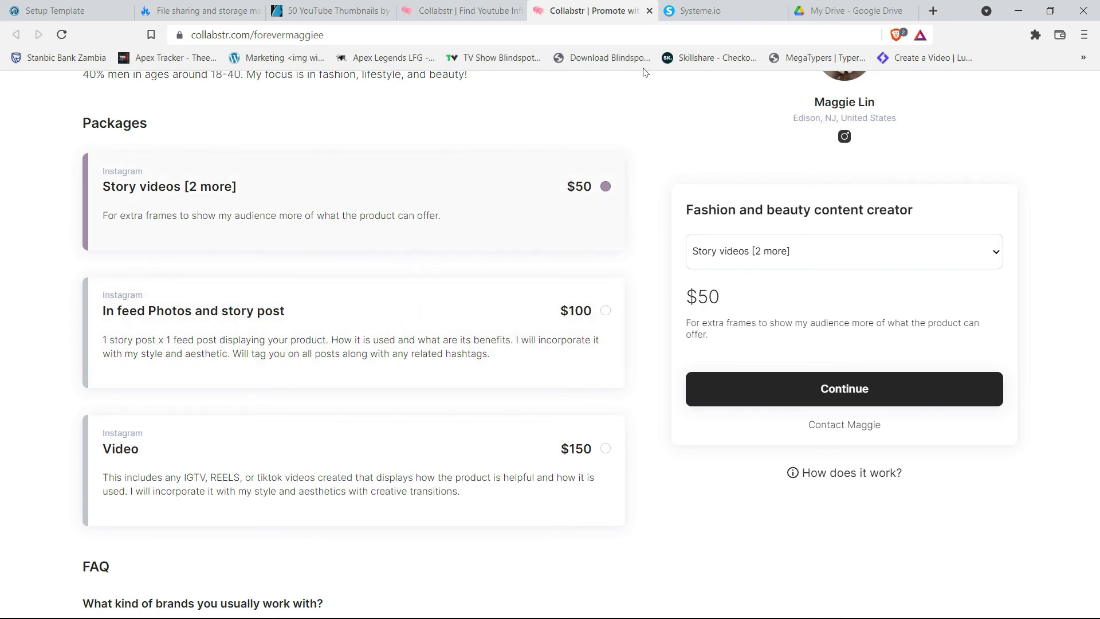
Glance at the Systeme.io squeeze page and the thumbnails page, then return to the creator's Collabstr packages.
{"action": "left_click", "coordinate": [727, 11]}
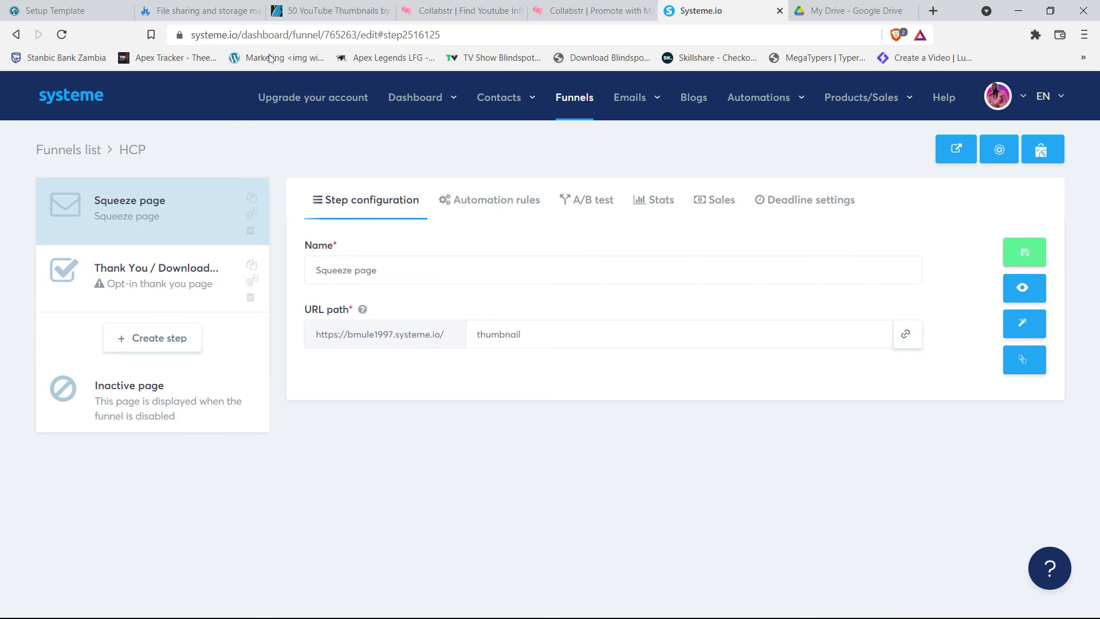
{"action": "left_click", "coordinate": [315, 9]}
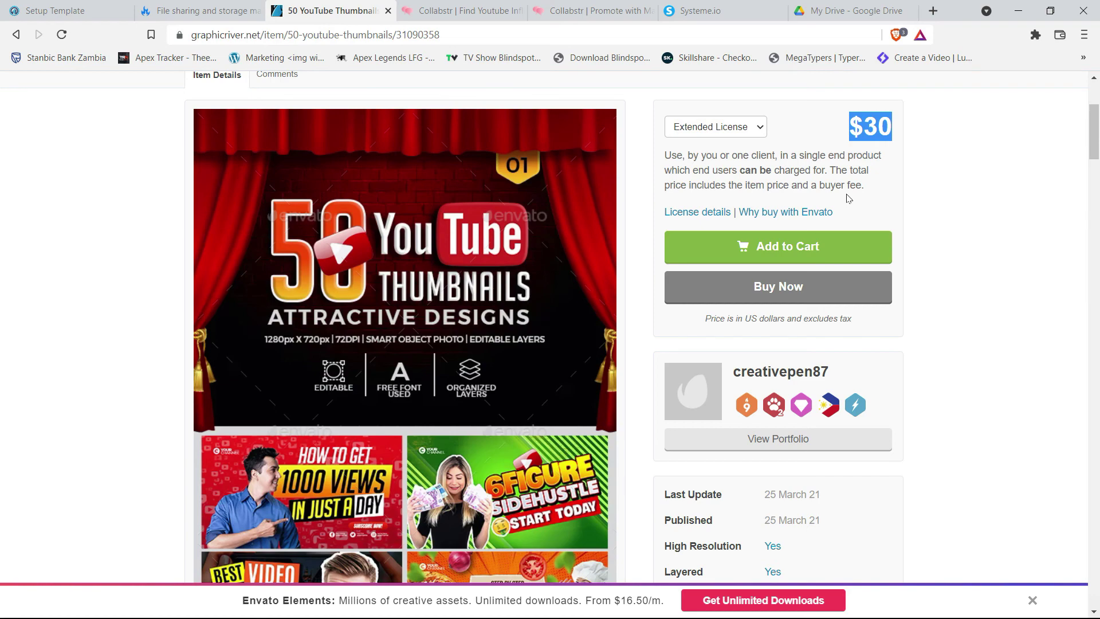
{"action": "scroll", "coordinate": [778, 287], "scroll_direction": "down", "scroll_amount": 6}
{"action": "left_click", "coordinate": [575, 6]}
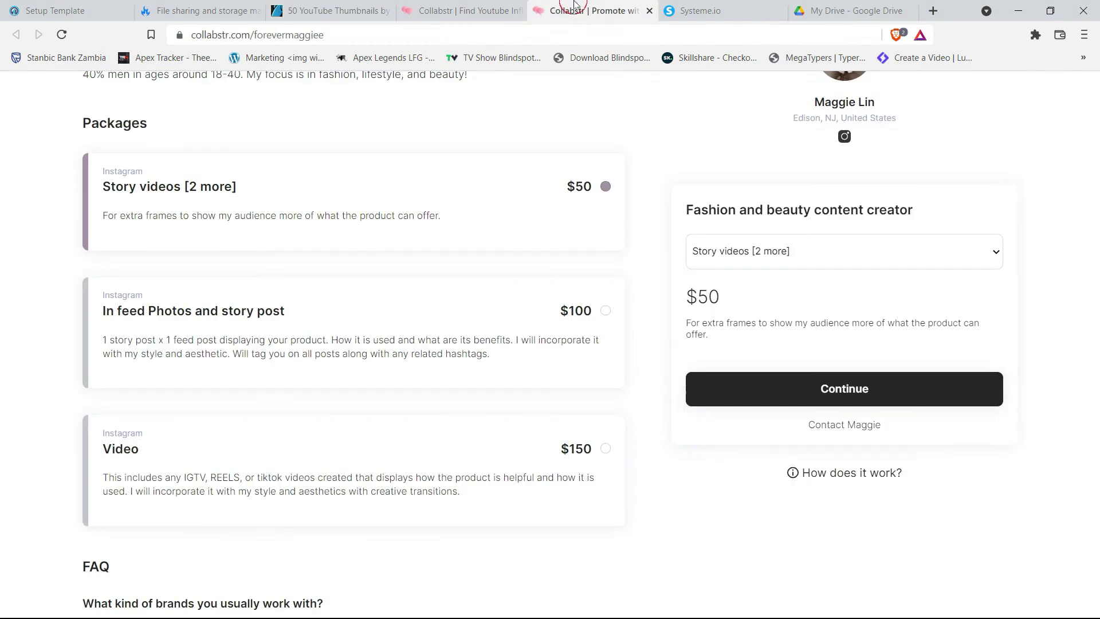
{"action": "scroll", "coordinate": [419, 263], "scroll_direction": "up", "scroll_amount": 4}
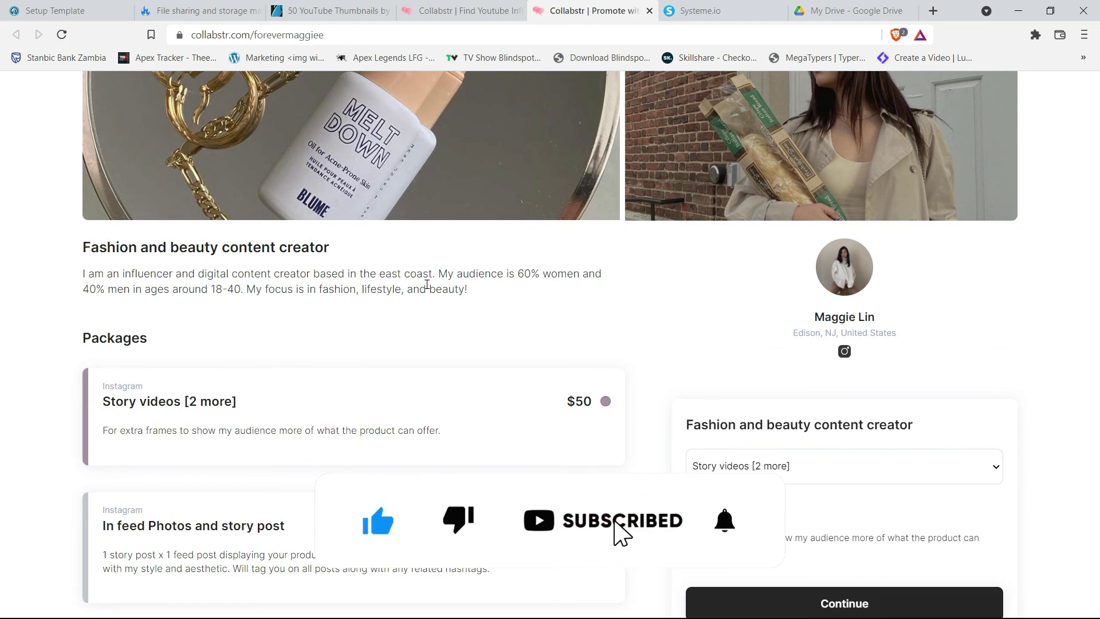
{"action": "scroll", "coordinate": [336, 321], "scroll_direction": "up", "scroll_amount": 5}
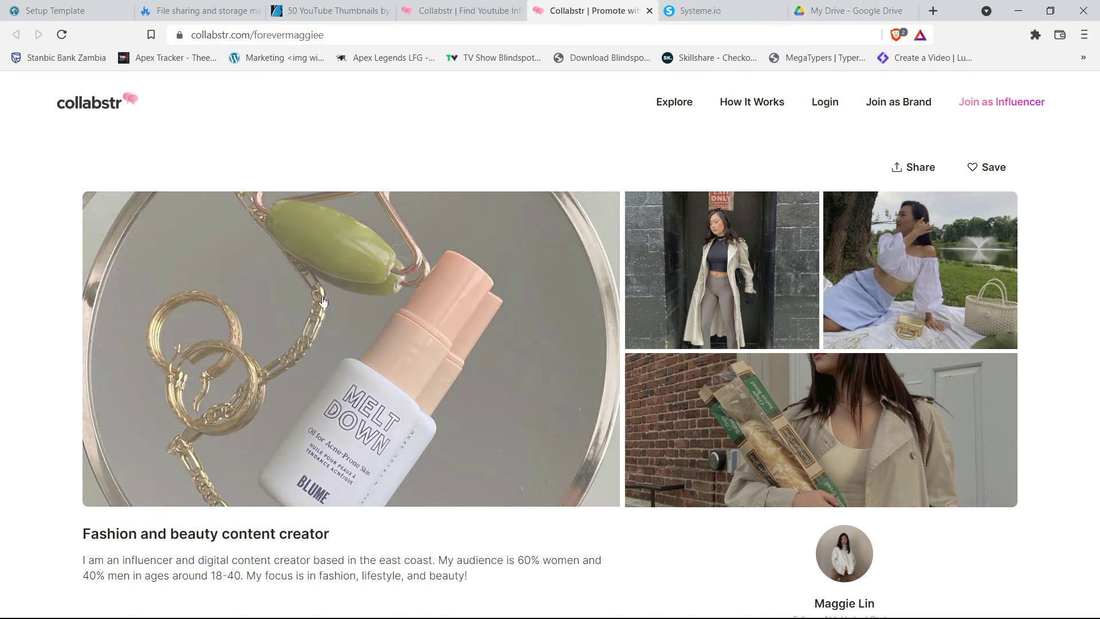
{"action": "scroll", "coordinate": [500, 227], "scroll_direction": "down", "scroll_amount": 2}
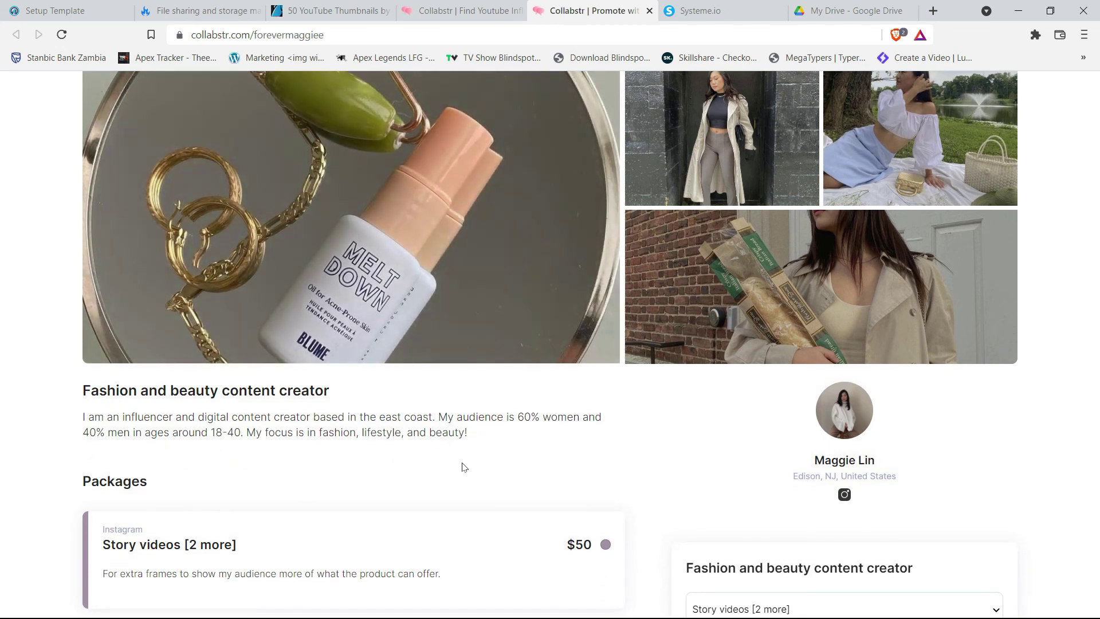